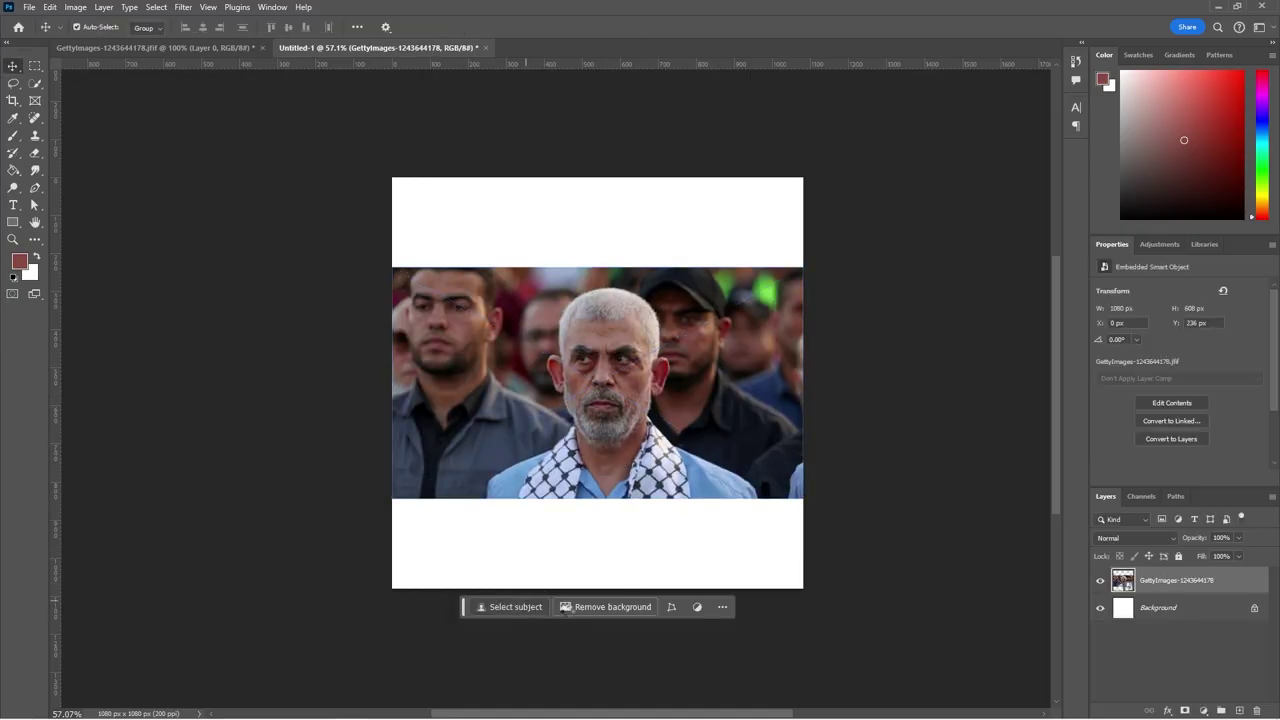
- Mask out the keffiyeh portrait's crowd background and apply the Neural Filters Smart Portrait filter
click(1183, 710)
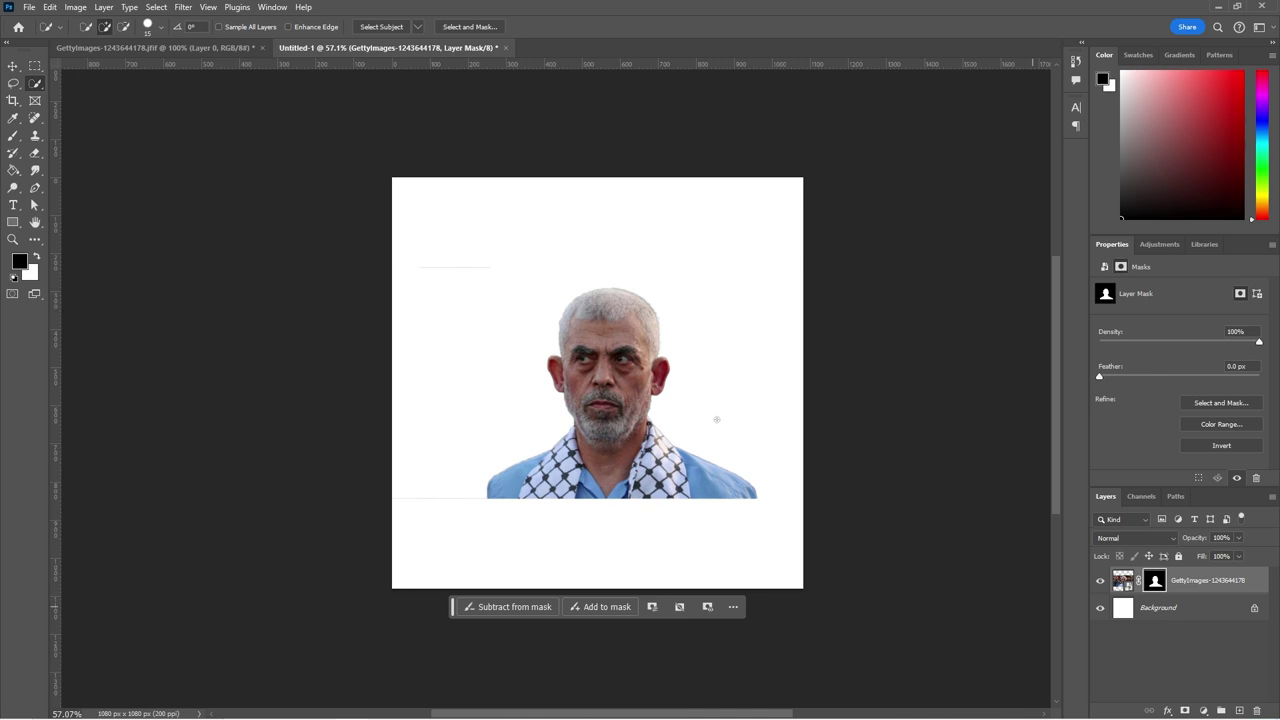
click(185, 8)
click(243, 57)
click(910, 171)
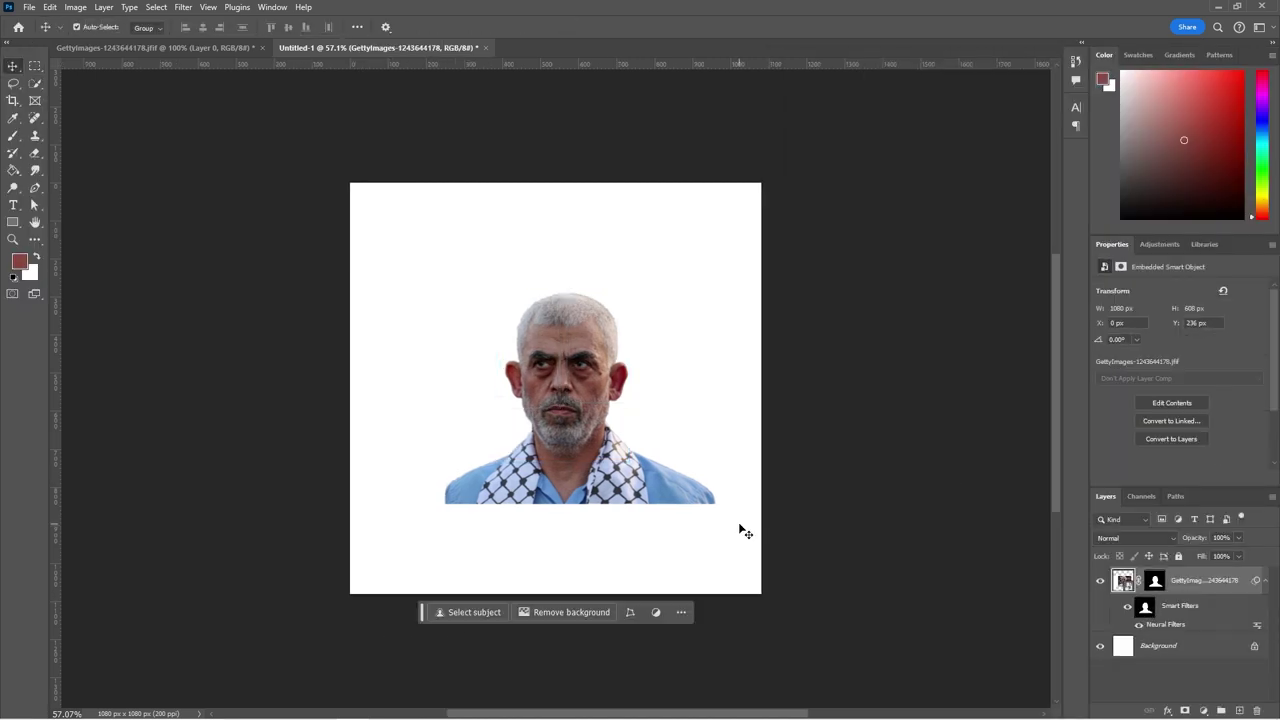
- Scroll the Google Images results for 'عمر المختار' and open the aljazeera.net encyclopedia result
scroll(460, 269, down, 4)
scroll(640, 437, down, 5)
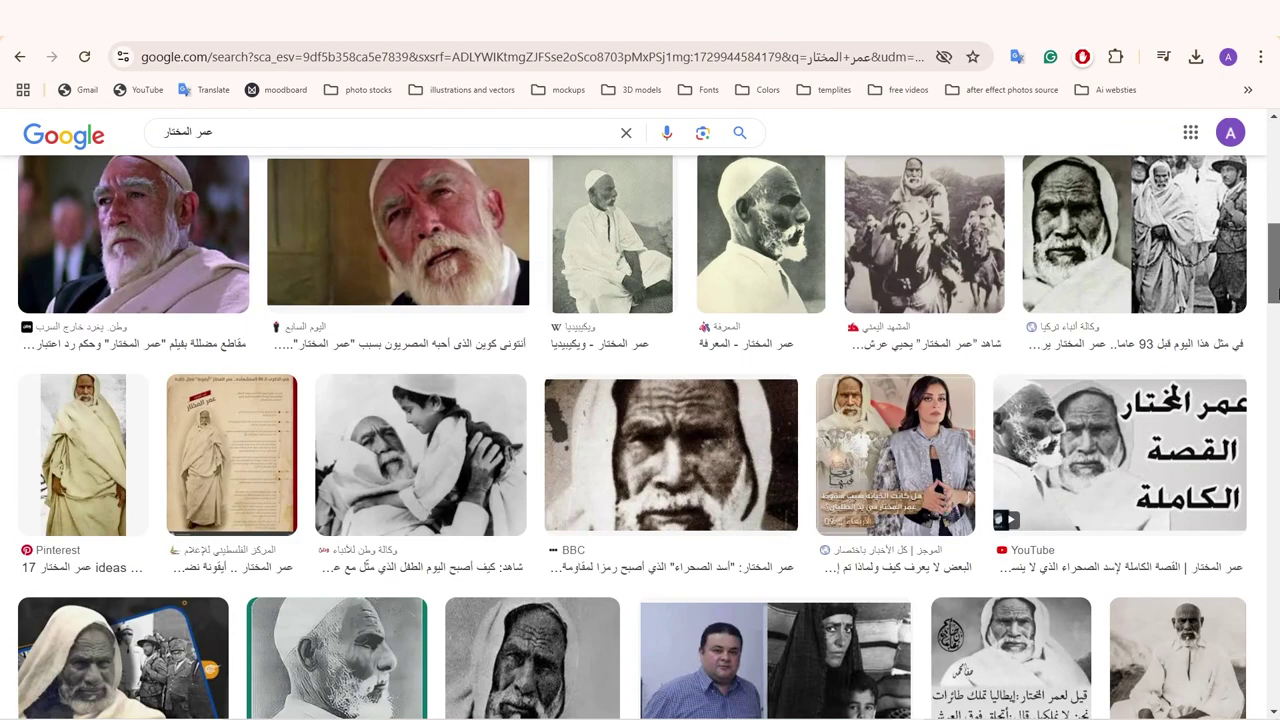
scroll(640, 437, down, 4)
scroll(640, 437, down, 1)
scroll(640, 437, down, 3)
drag(1274, 392, 1274, 440)
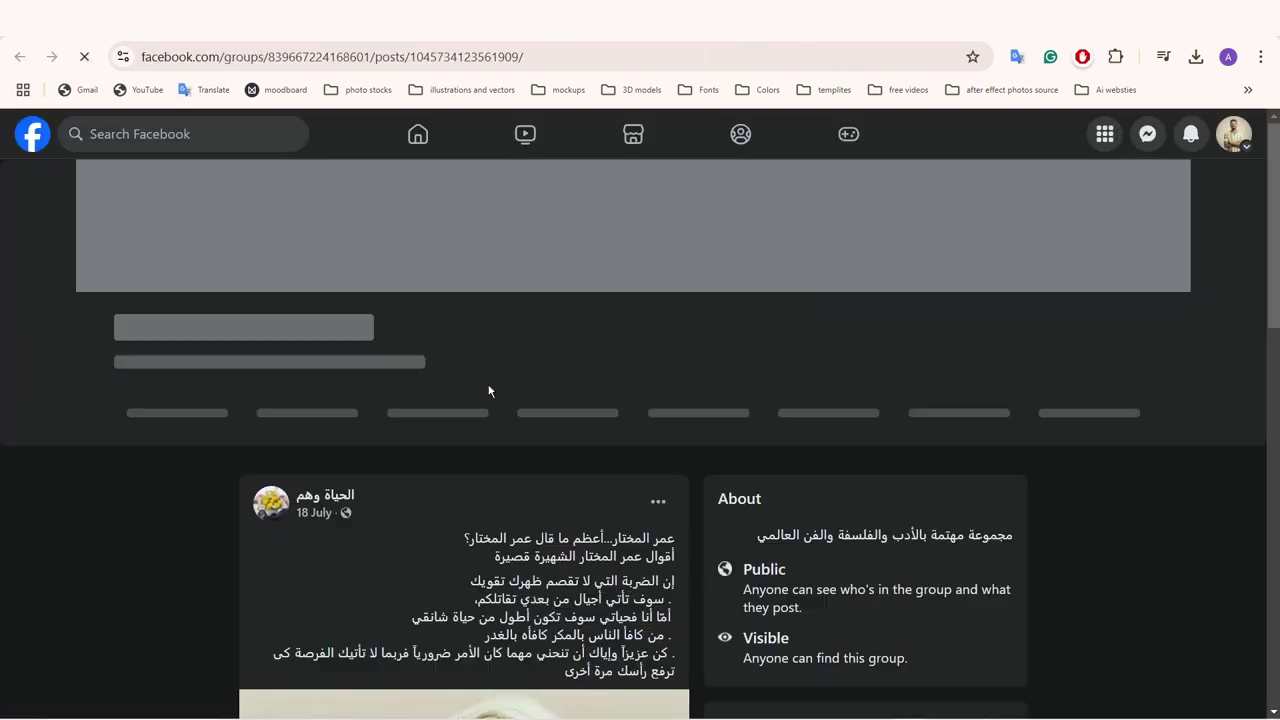
drag(1278, 250, 1278, 345)
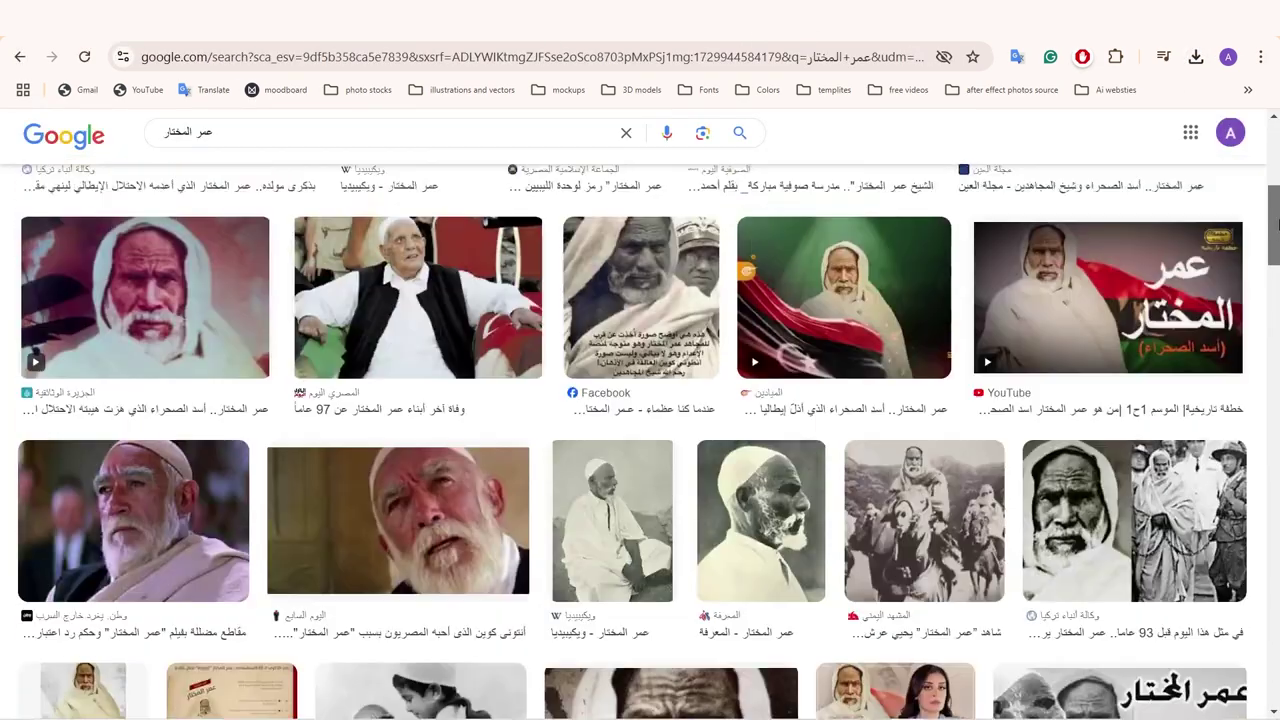
drag(1278, 222, 1278, 150)
click(323, 371)
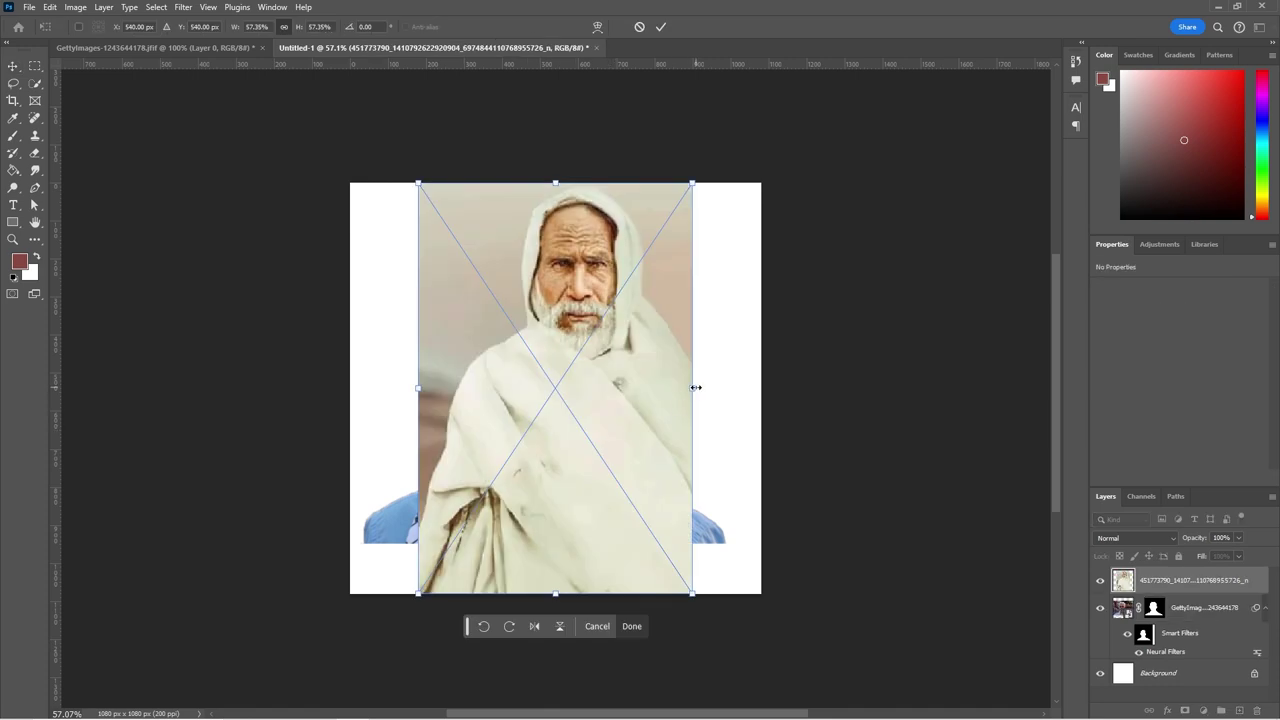
- Enlarge the hooded man's photo to fill the canvas, then enlarge and reposition the keffiyeh portrait over it
drag(695, 387, 800, 568)
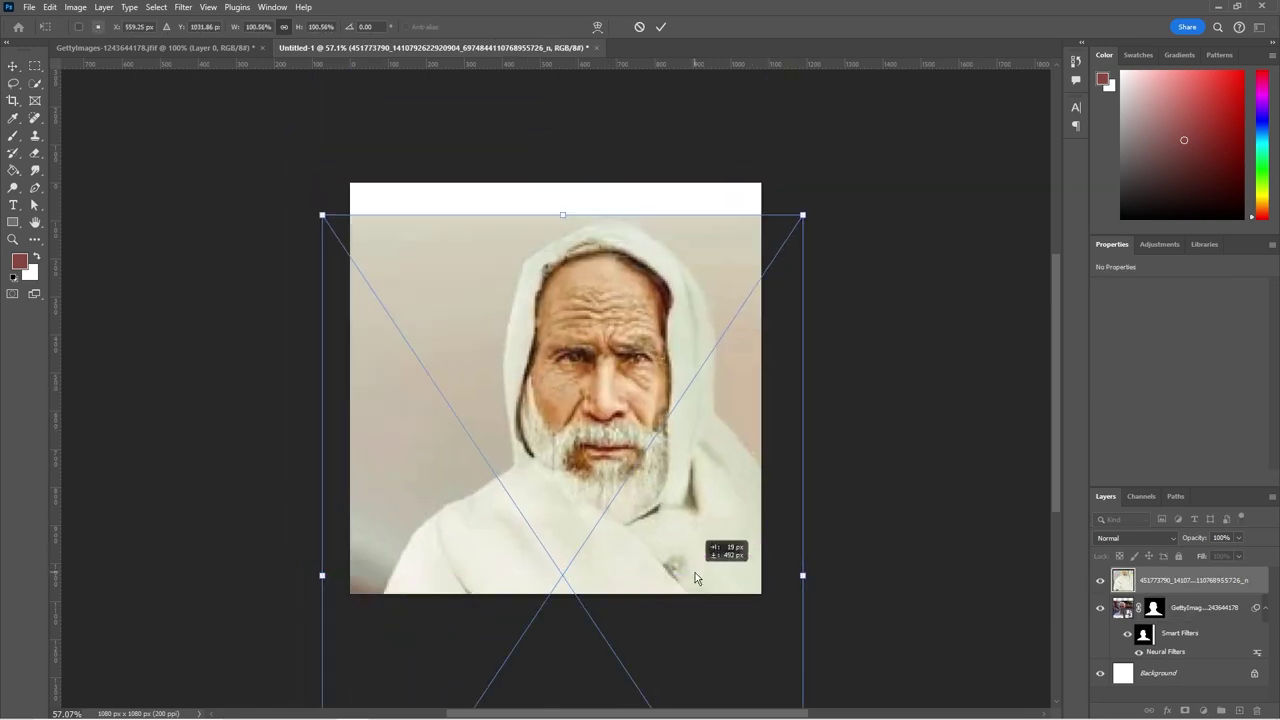
key(Return)
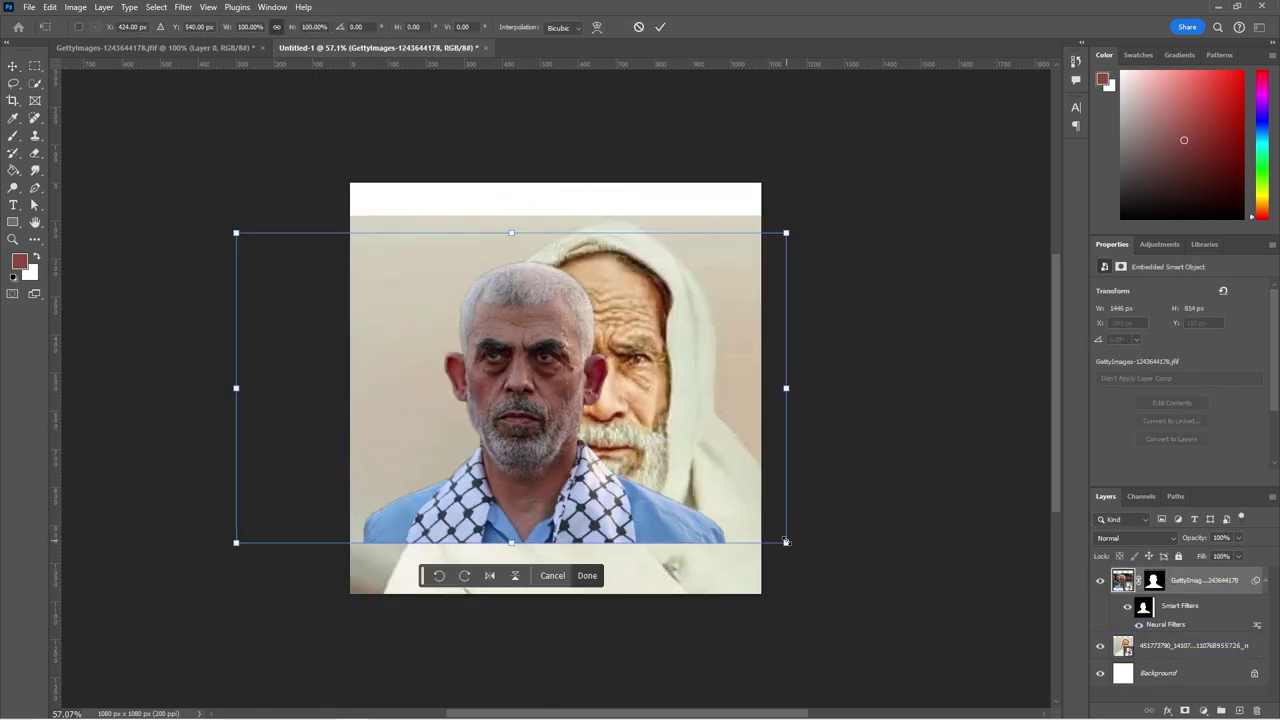
drag(786, 541, 837, 572)
drag(583, 512, 573, 497)
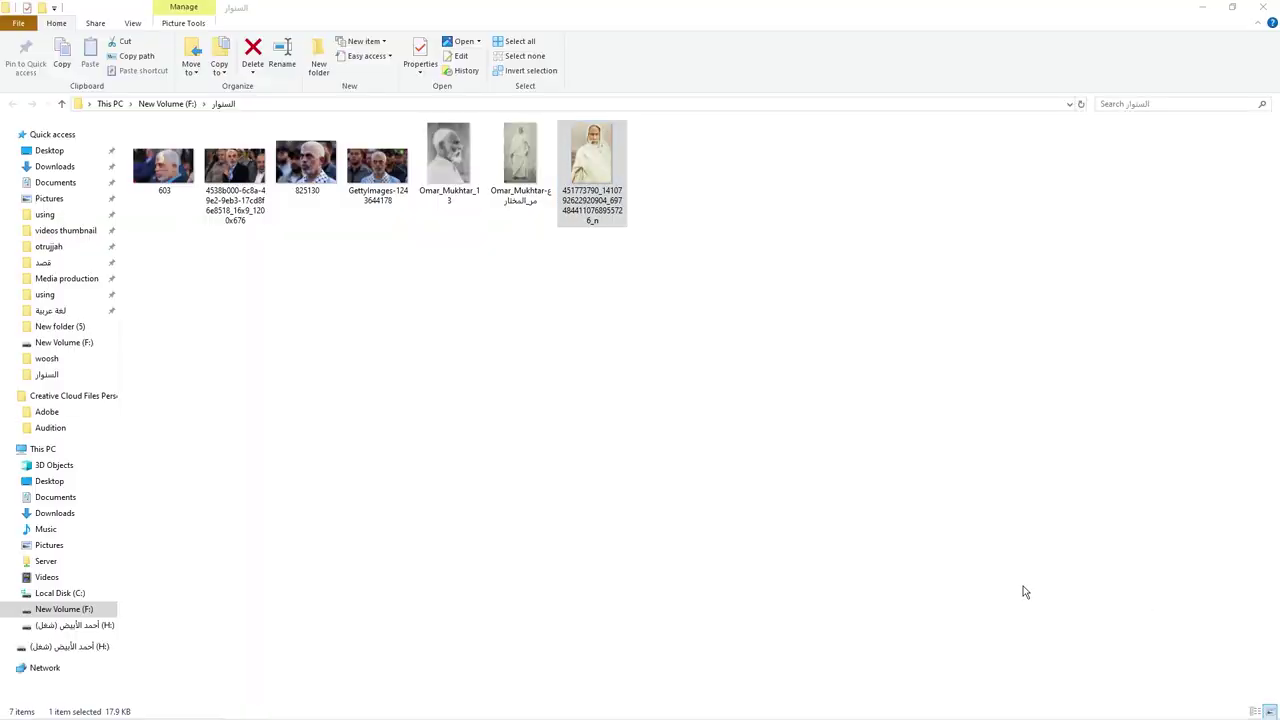
key(alt+Tab)
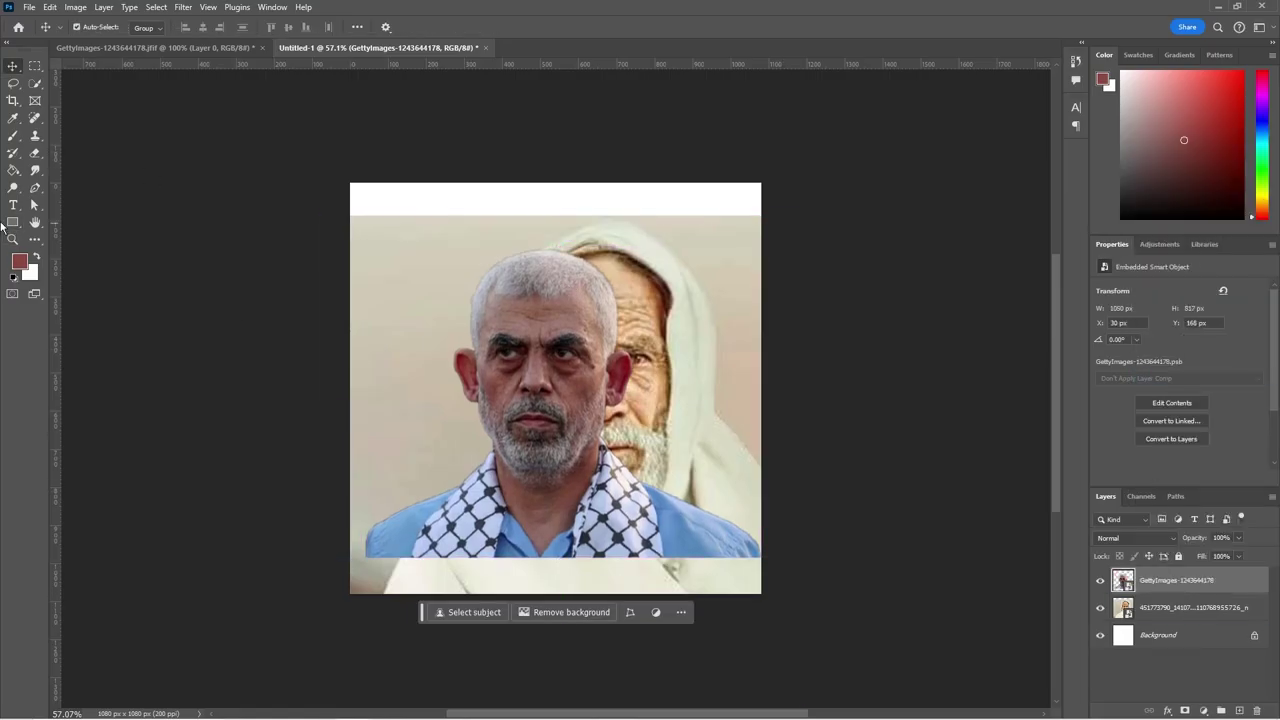
- Mask the keffiyeh portrait to its left half and shift it right
key(m)
mouse_move(350, 183)
mouse_down()
mouse_move(506, 560)
mouse_move(535, 597)
mouse_up()
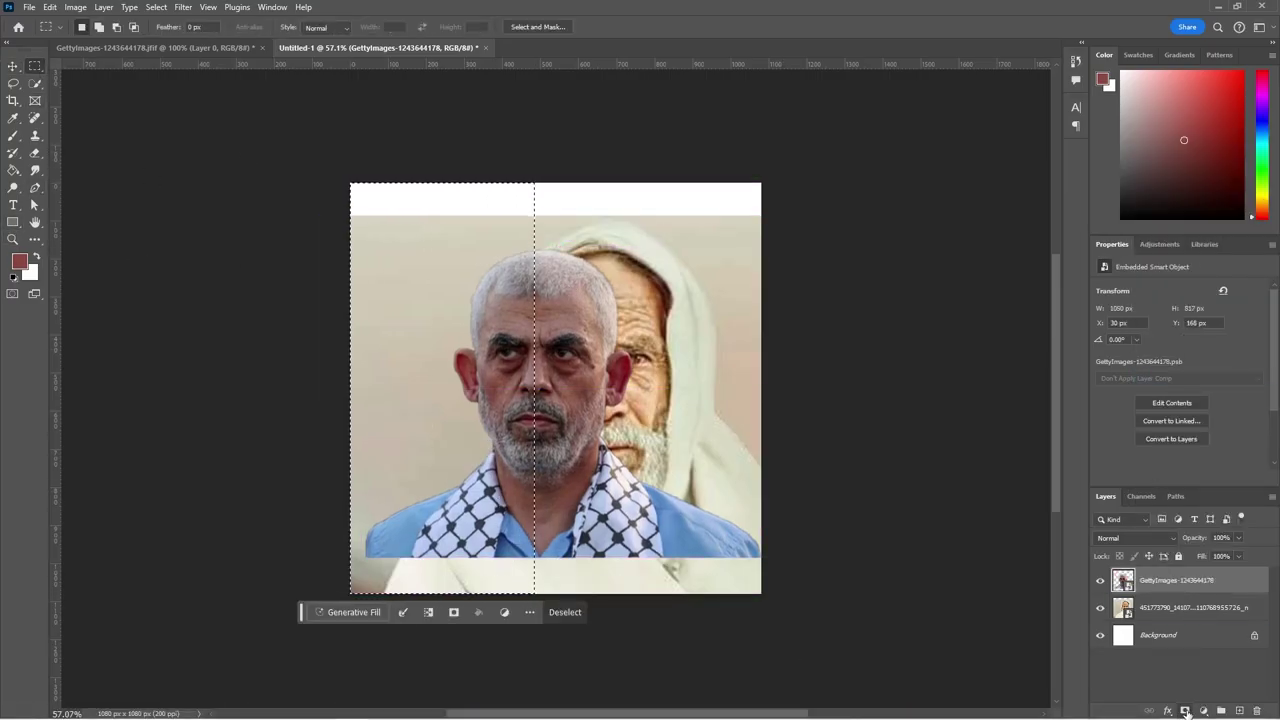
click(471, 611)
key(v)
drag(457, 457, 495, 457)
- Scale the hooded man's photo down so its face matches the portrait
click(1158, 608)
key(ctrl+t)
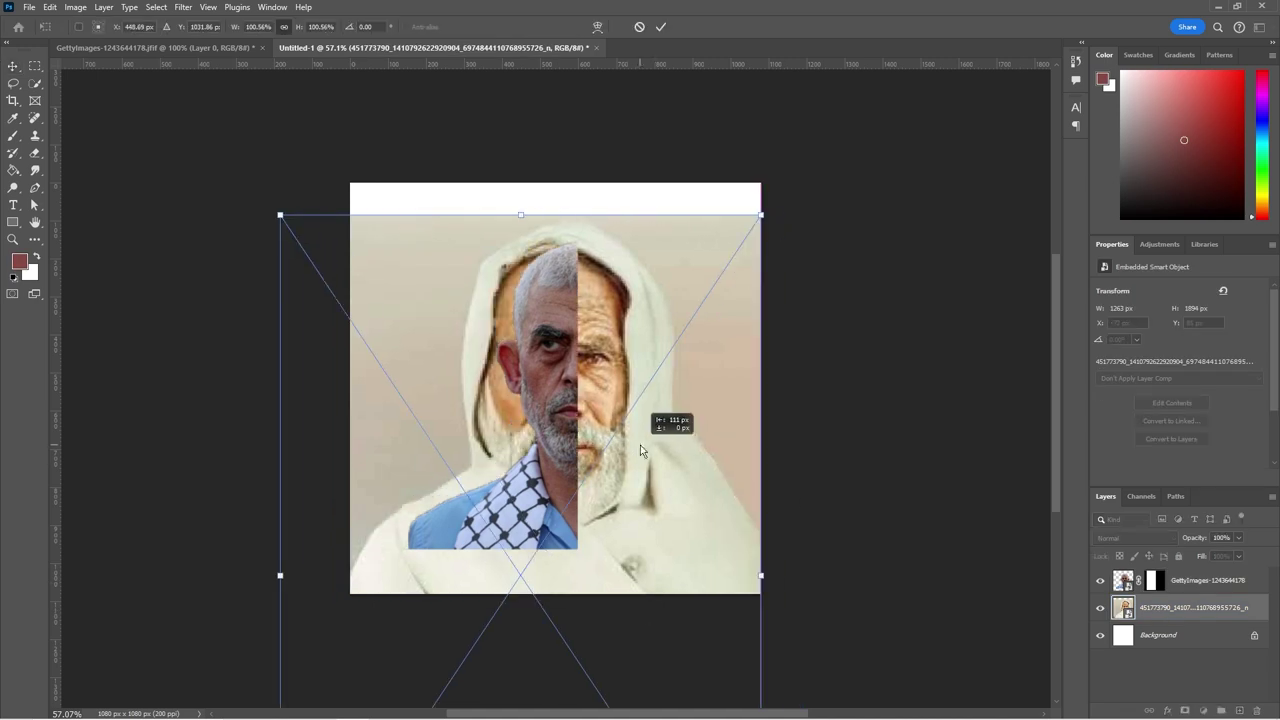
drag(644, 430, 643, 514)
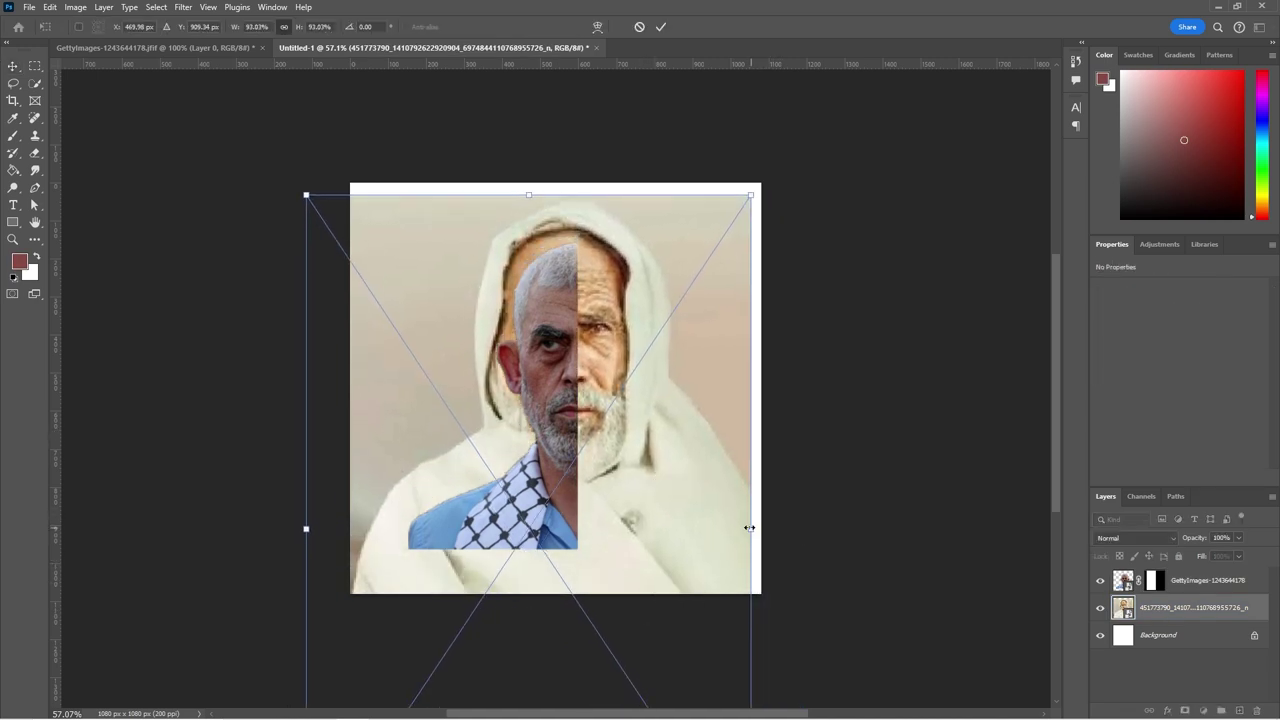
drag(750, 533, 733, 514)
key(Return)
- Mask the hooded photo to the right half of its face and nudge it into alignment
key(m)
drag(690, 221, 575, 511)
click(663, 611)
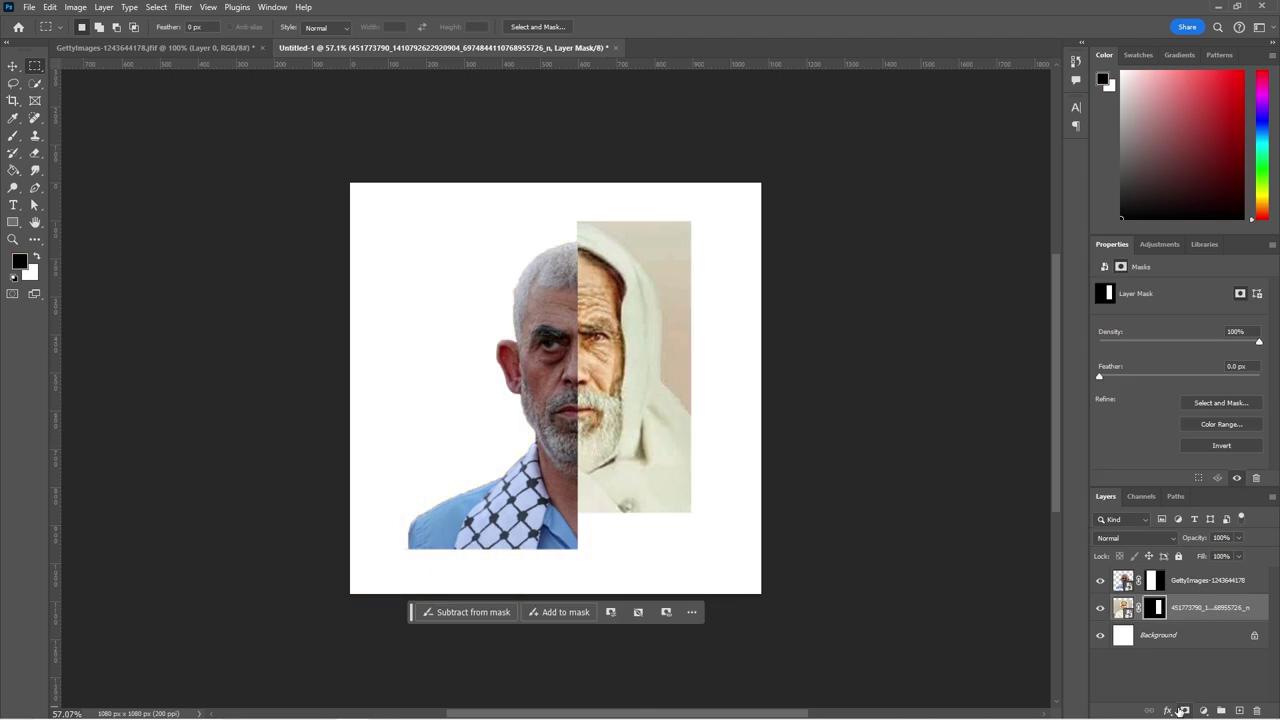
key(ctrl+t)
drag(661, 480, 660, 476)
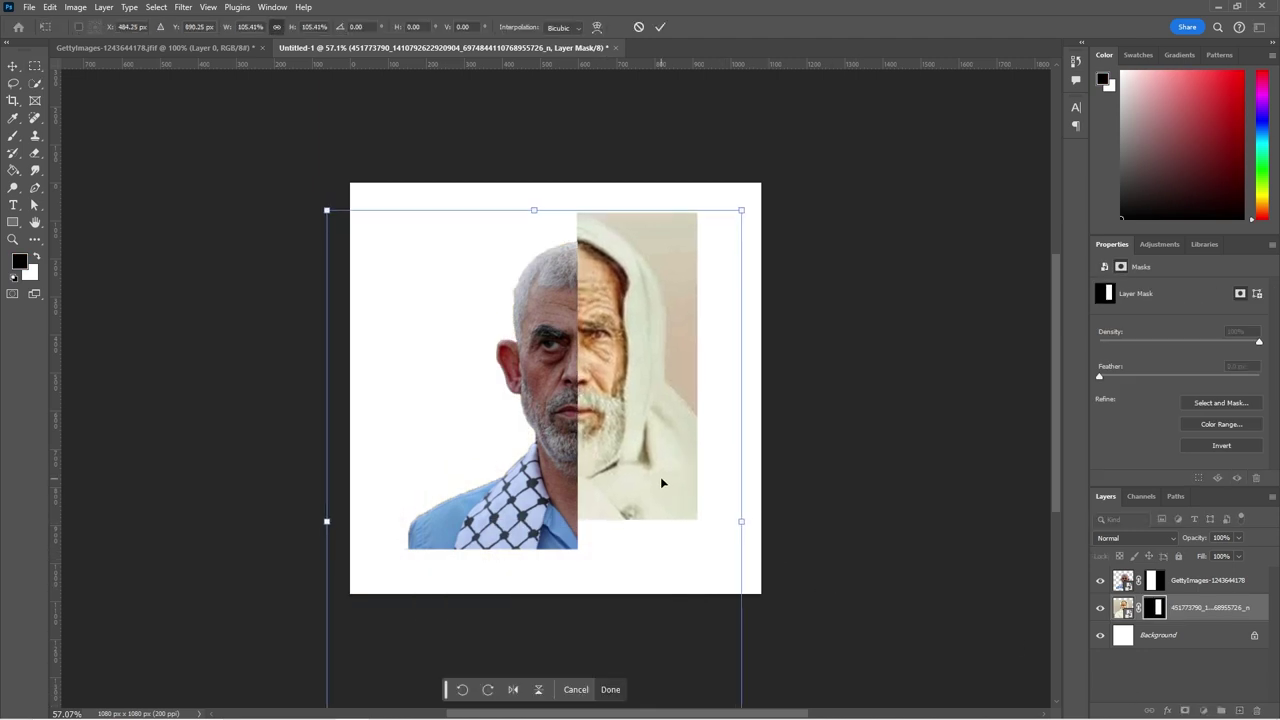
key(Right)
key(Right)
key(Right)
- Touch up the hooded photo's mask with the brush and enlarge the keffiyeh half-portrait to line up
key(Return)
key(b)
drag(612, 245, 584, 381)
key(ctrl+z)
key(x)
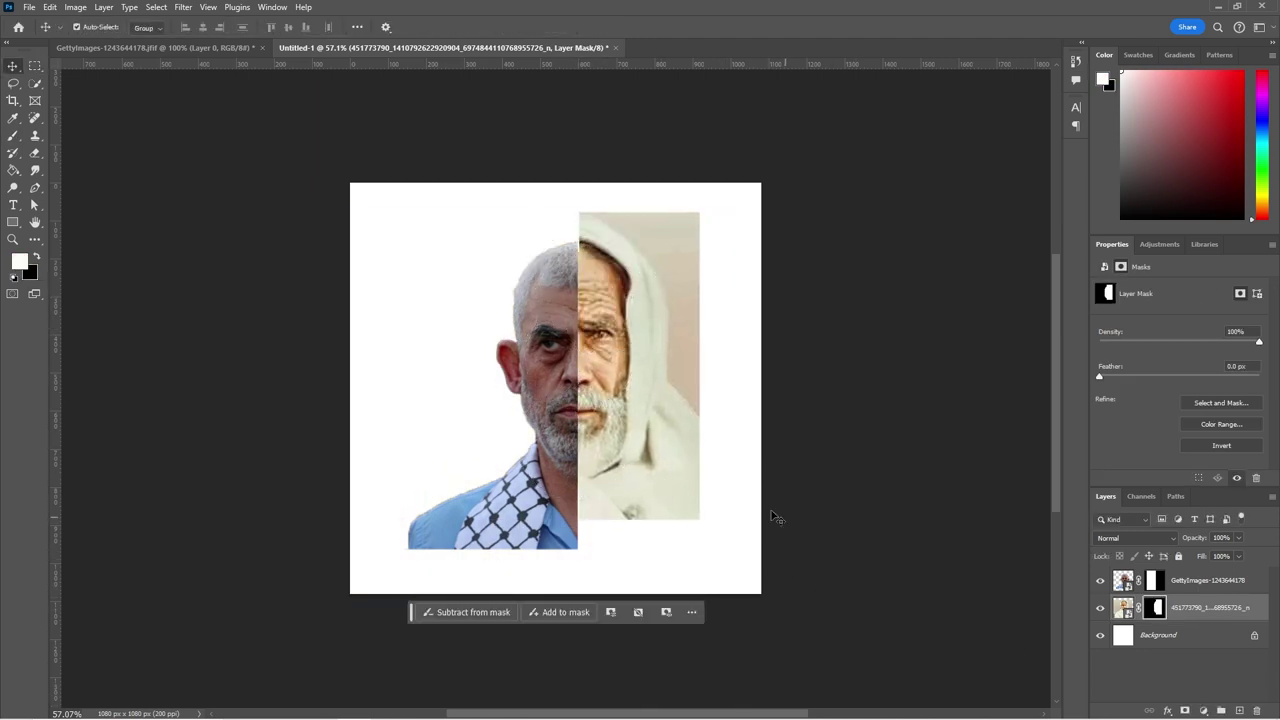
key(ctrl+t)
drag(643, 394, 641, 472)
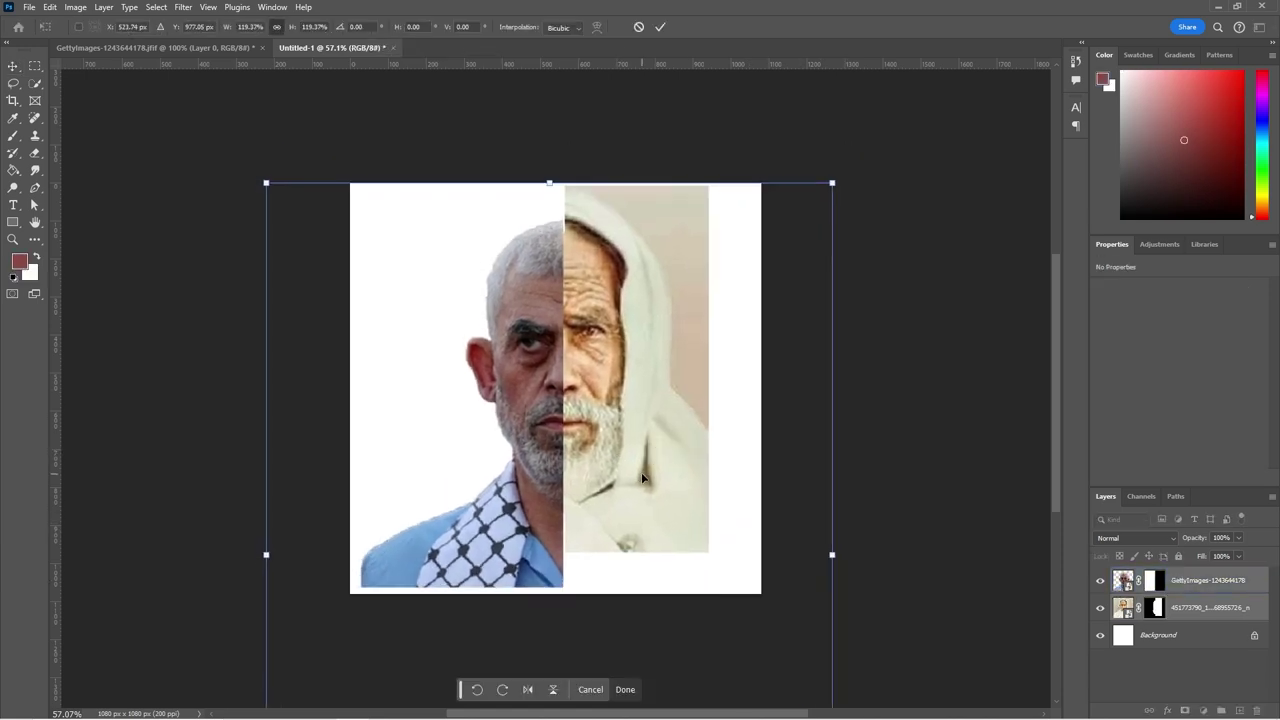
key(Return)
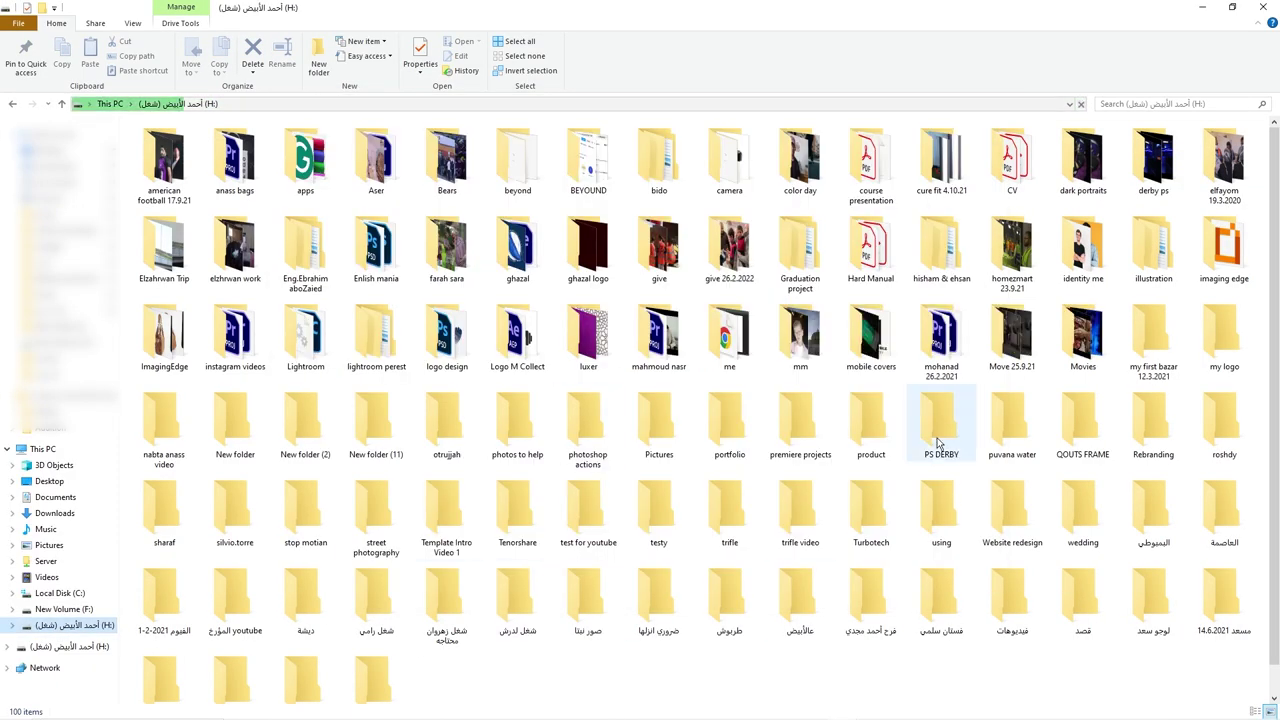
- Open pf-s100-pa-04 from H:\using\paper texture in Illustrator, dismissing the recovery prompt
double_click(943, 445)
text(paper t)
key(Return)
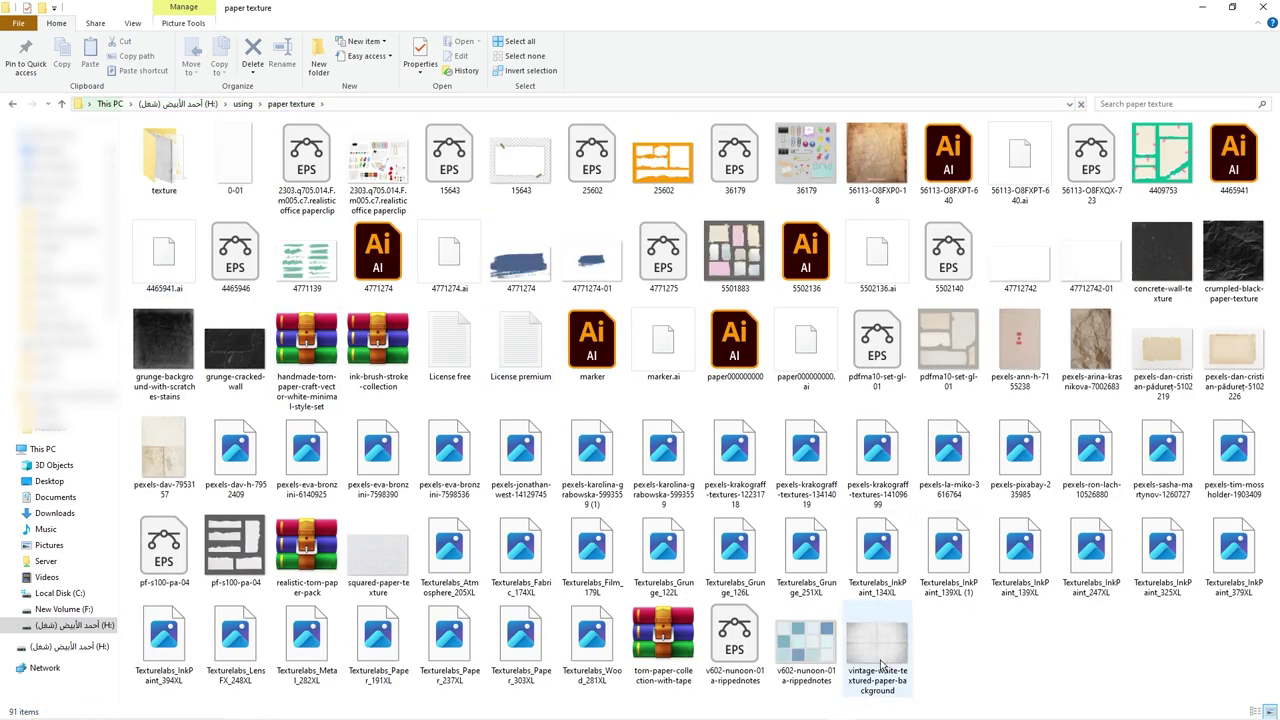
click(163, 566)
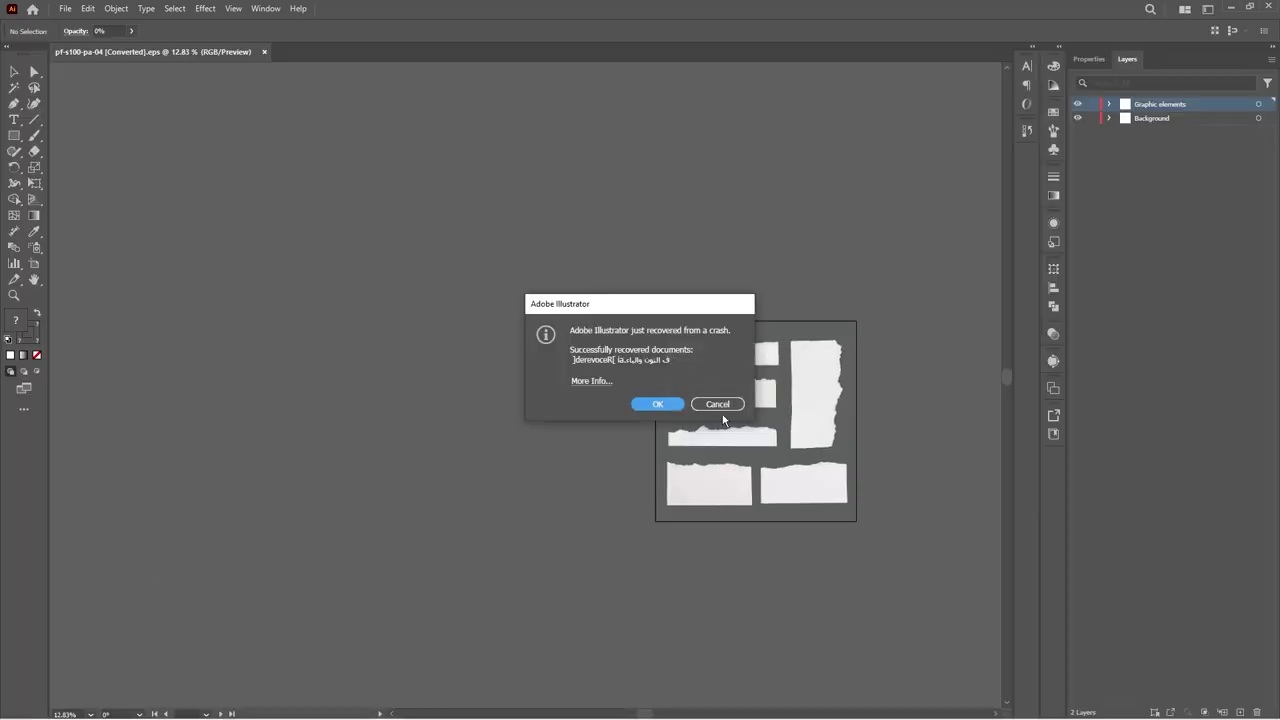
click(720, 406)
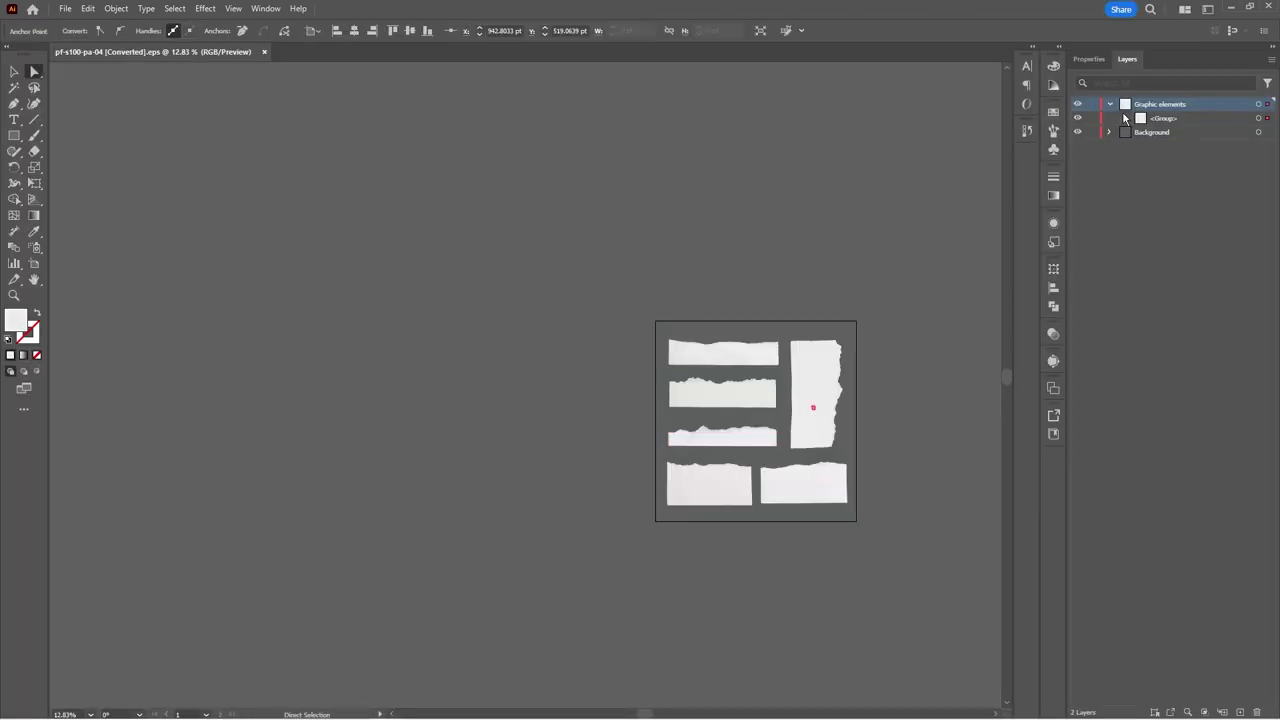
- Copy the torn paper artwork and paste it into the Photoshop composite as a smart object
click(1124, 118)
key(ctrl+c)
key(alt+Tab)
key(ctrl+v)
key(Return)
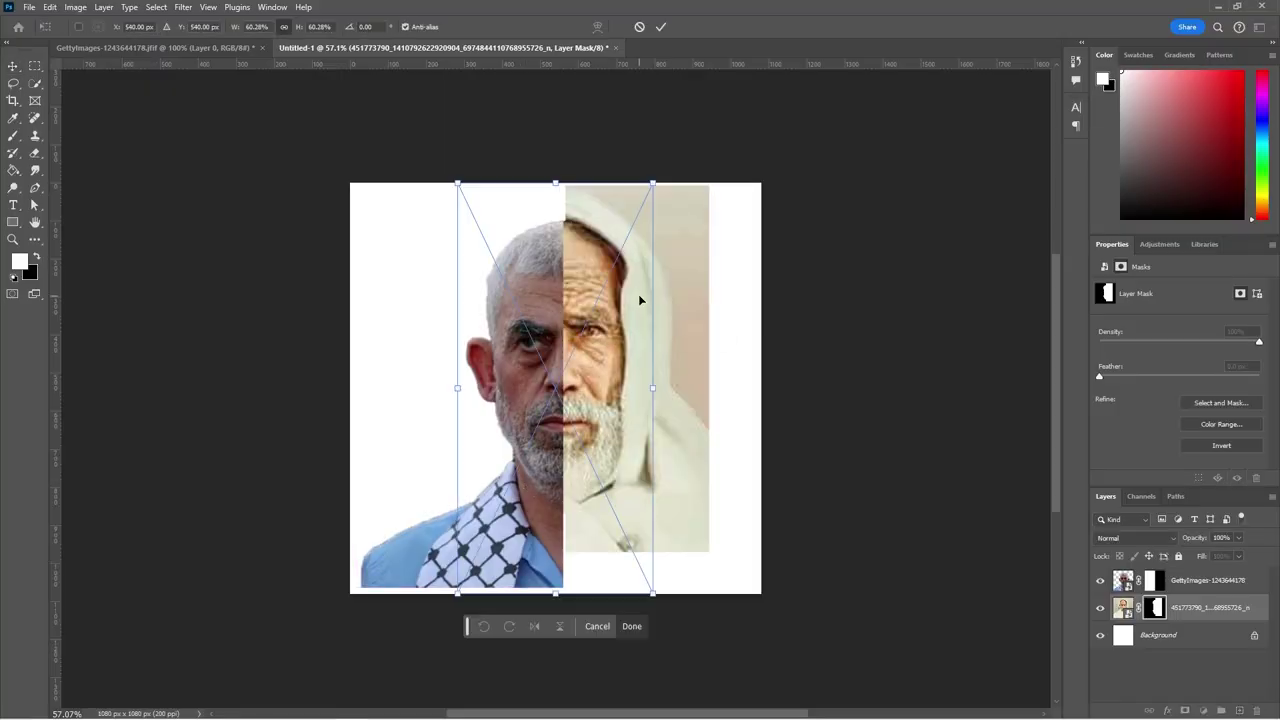
- Move the paper strip behind the left face, tilt it about four degrees, and warp it with Liquify
drag(519, 454, 532, 480)
drag(612, 606, 628, 596)
key(Return)
click(183, 7)
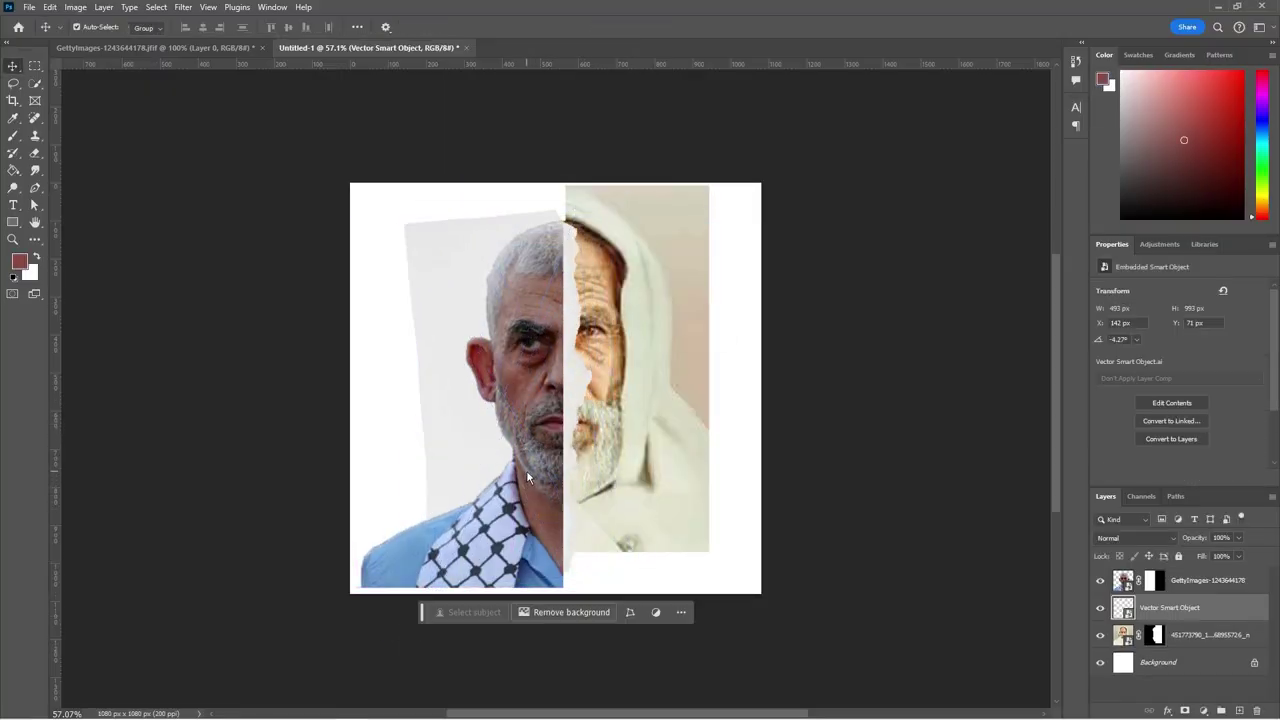
click(191, 130)
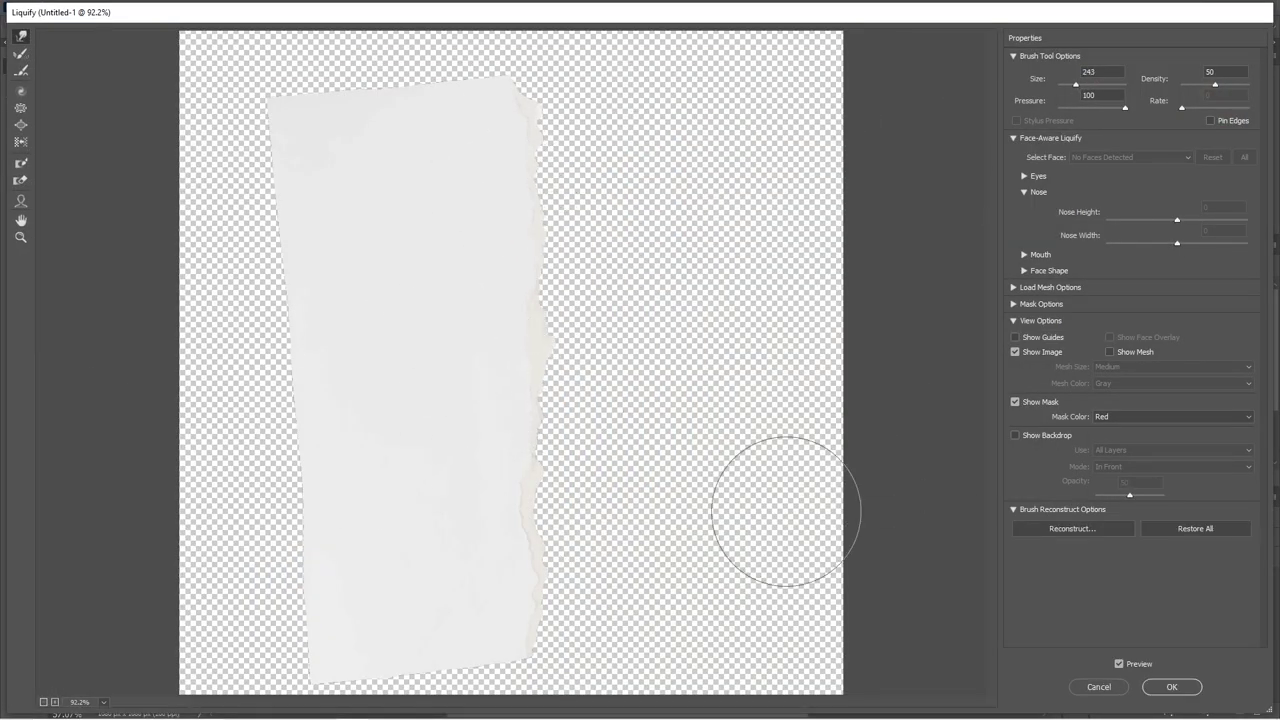
click(1163, 687)
- Fill the top portrait's mask, then duplicate the paper strip and nudge the copy 4 px right
click(1148, 582)
key(shift+F5)
key(Return)
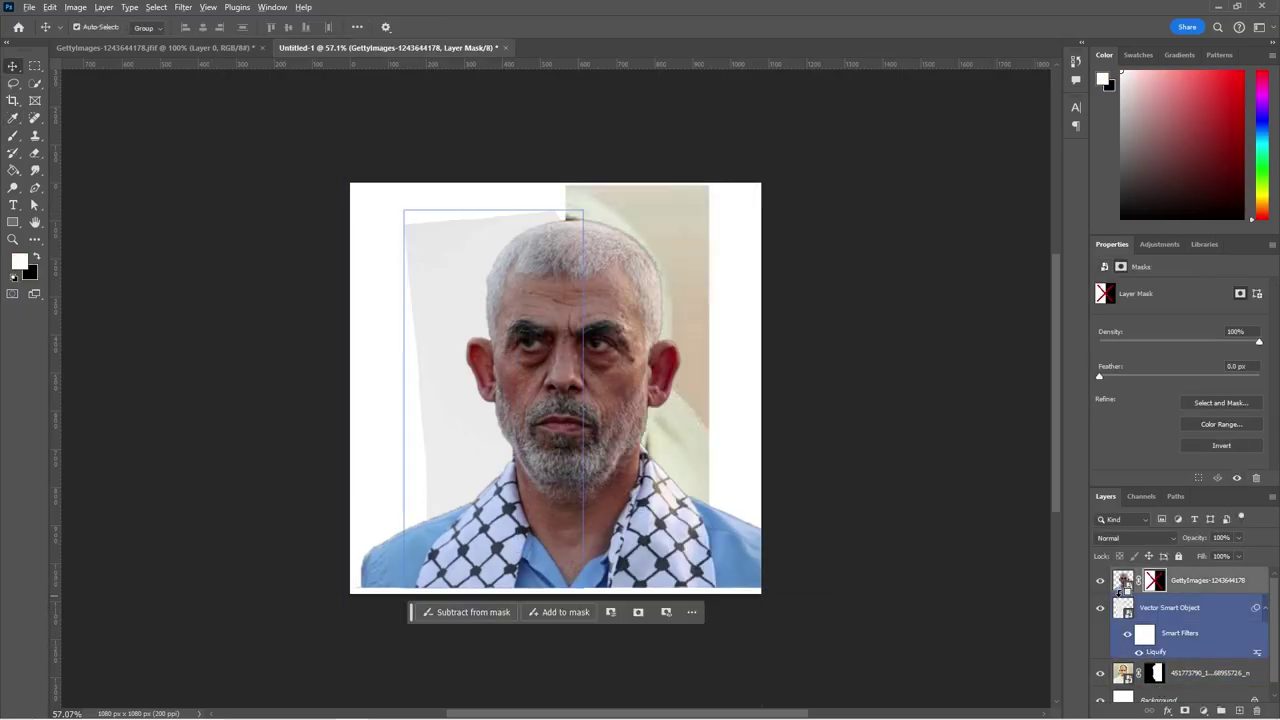
key(ctrl+j)
key(ctrl+t)
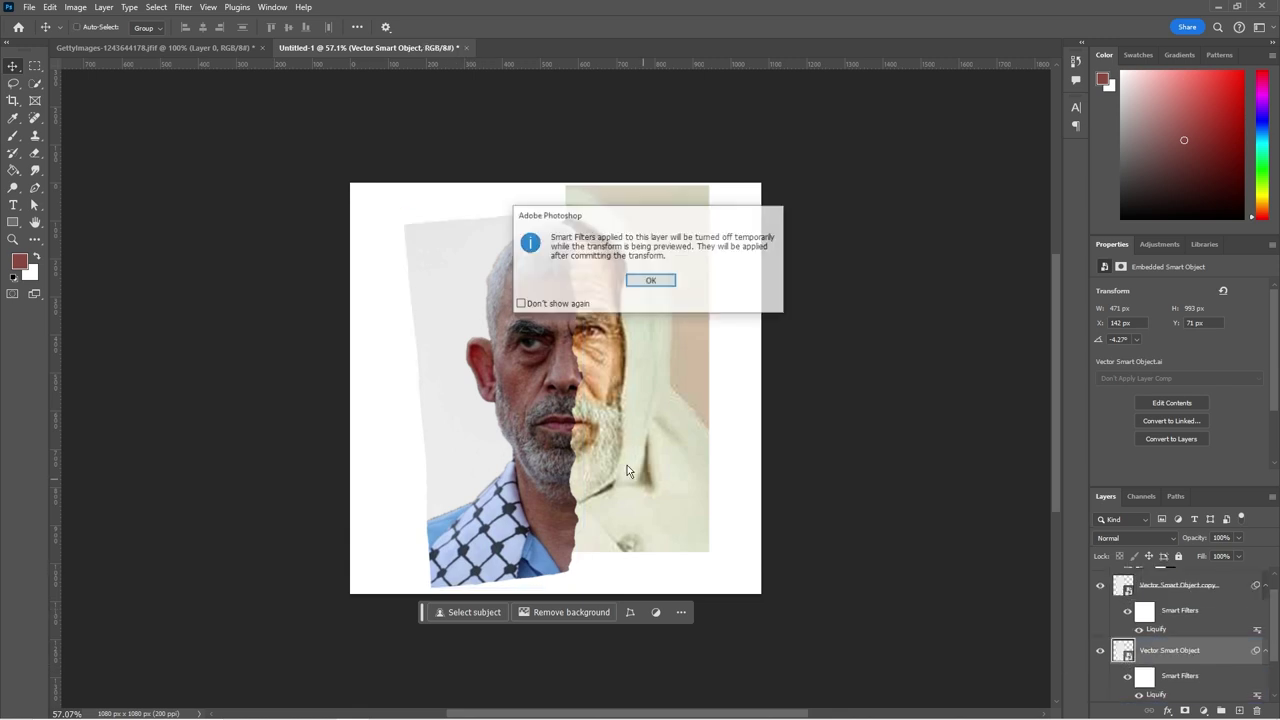
key(Return)
key(Return)
key(Right)
key(Right)
key(Right)
- Shift the hooded photo about 18 px right and the left portrait slightly right
key(ctrl+t)
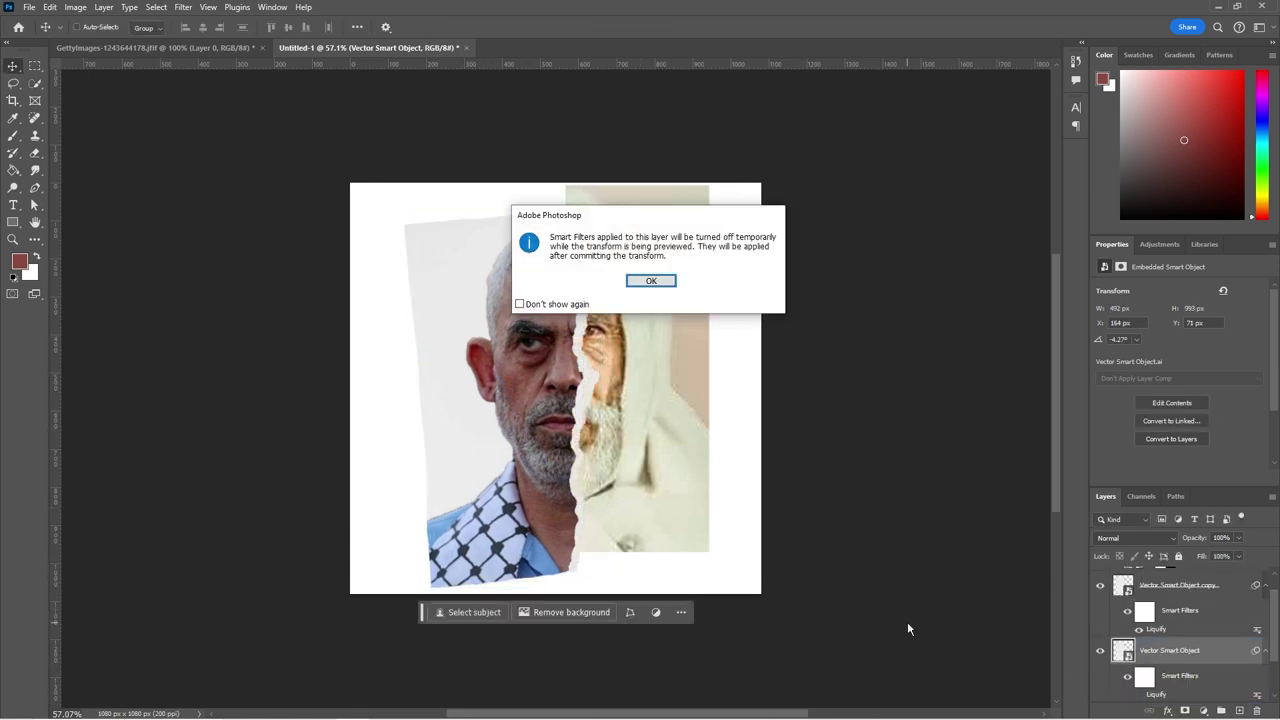
key(Return)
key(Return)
drag(628, 377, 673, 397)
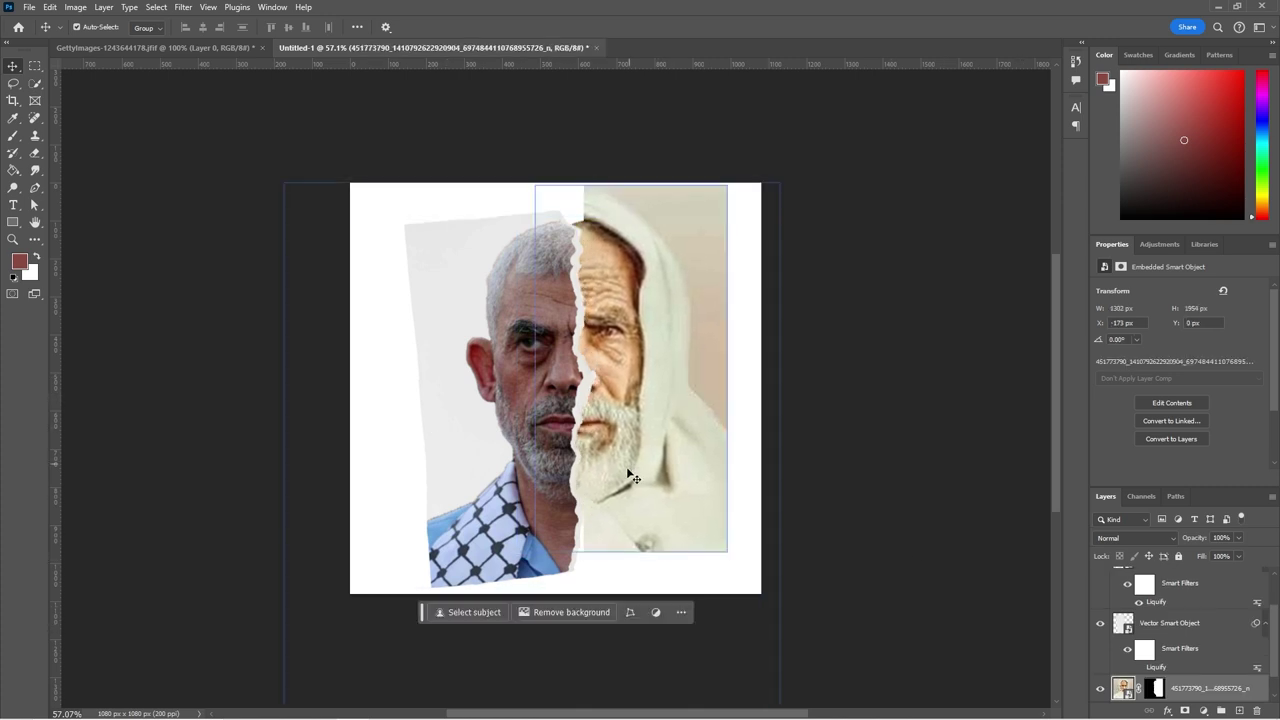
drag(571, 423, 579, 423)
- Select all layers above Background and group them into Group 1
click(783, 496)
key(ctrl+alt+a)
key(ctrl+g)
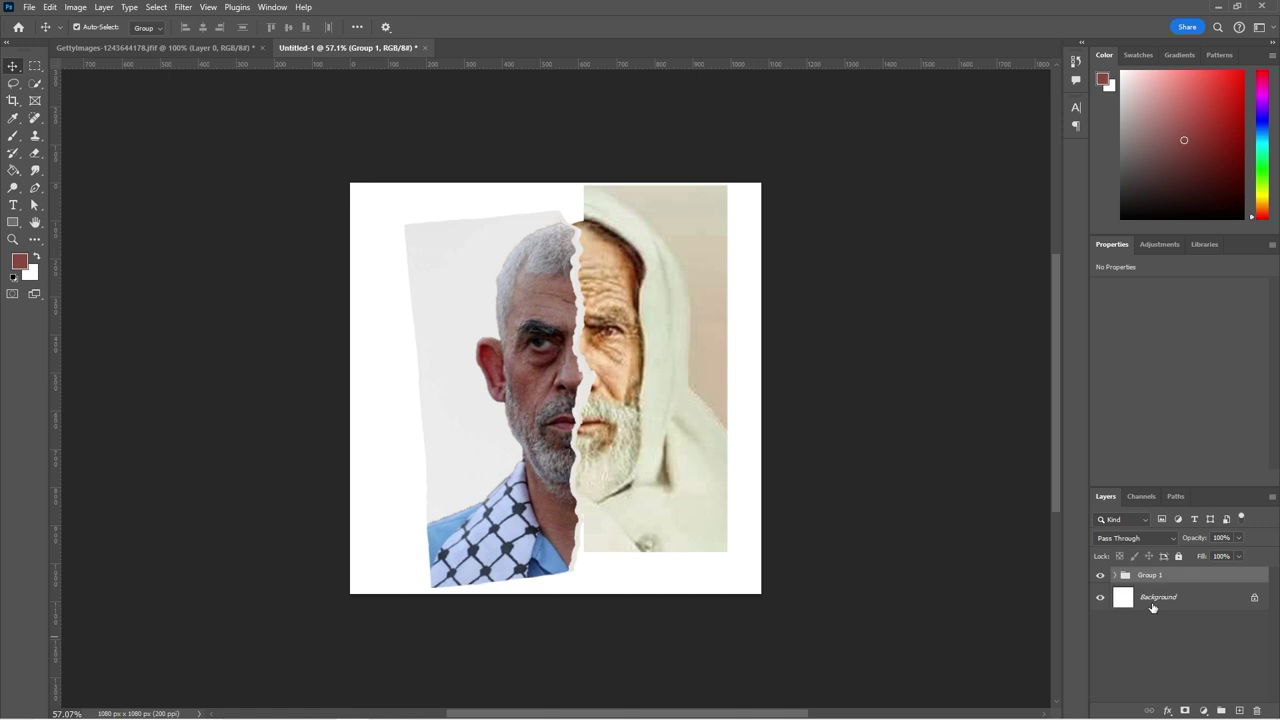
- Make a shorter dark red copy of the frame rectangle and move Group 1 above the rectangles
drag(688, 553, 705, 566)
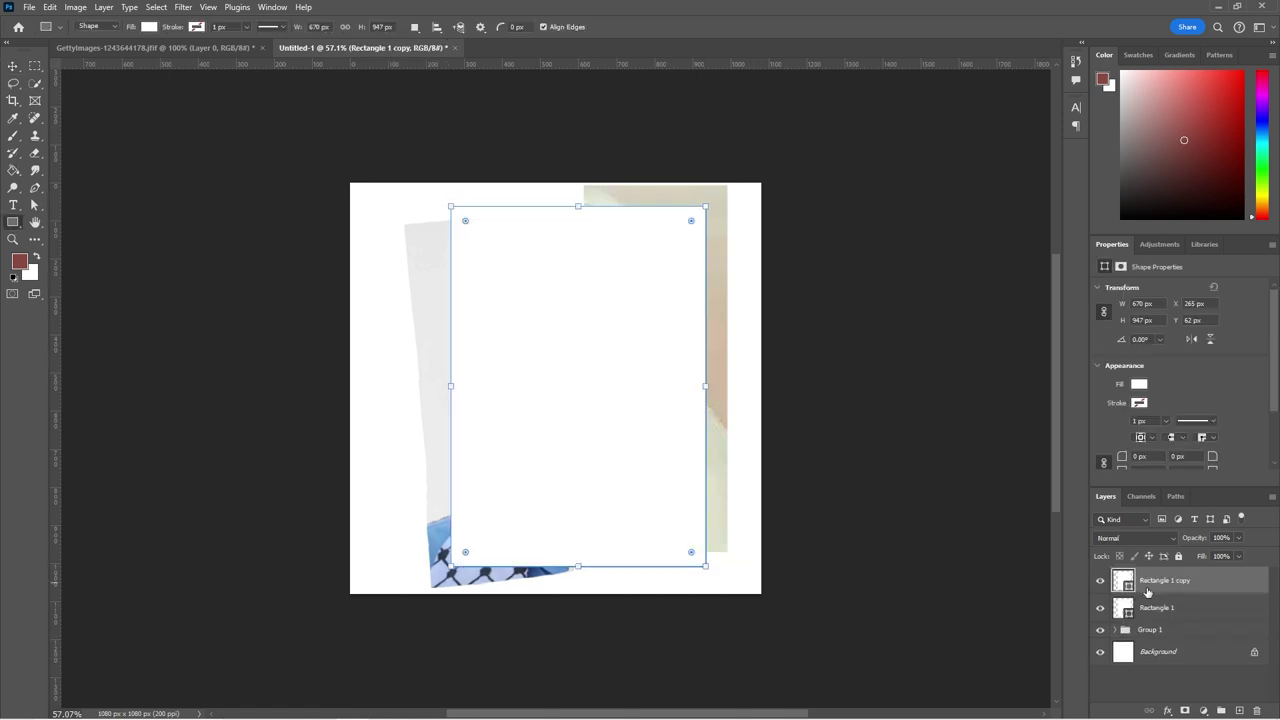
click(1138, 386)
drag(578, 566, 578, 524)
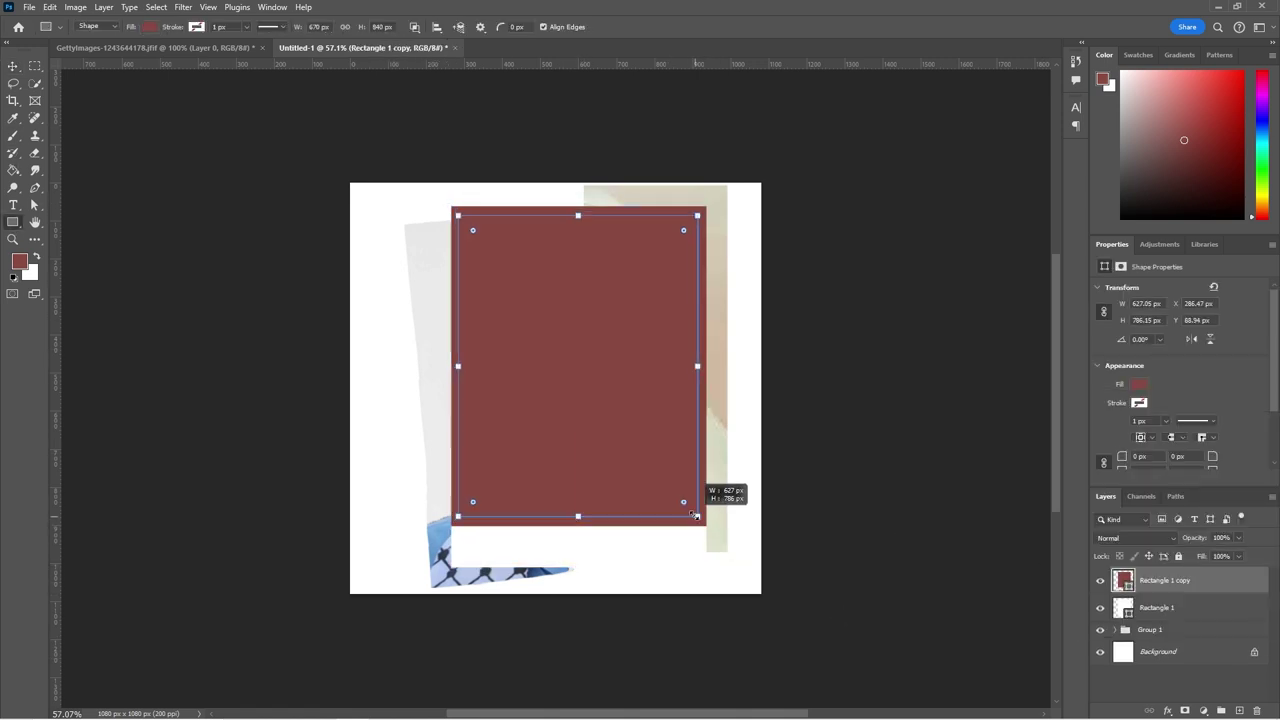
drag(695, 515, 697, 516)
shift+click(1157, 607)
drag(1150, 629, 1133, 588)
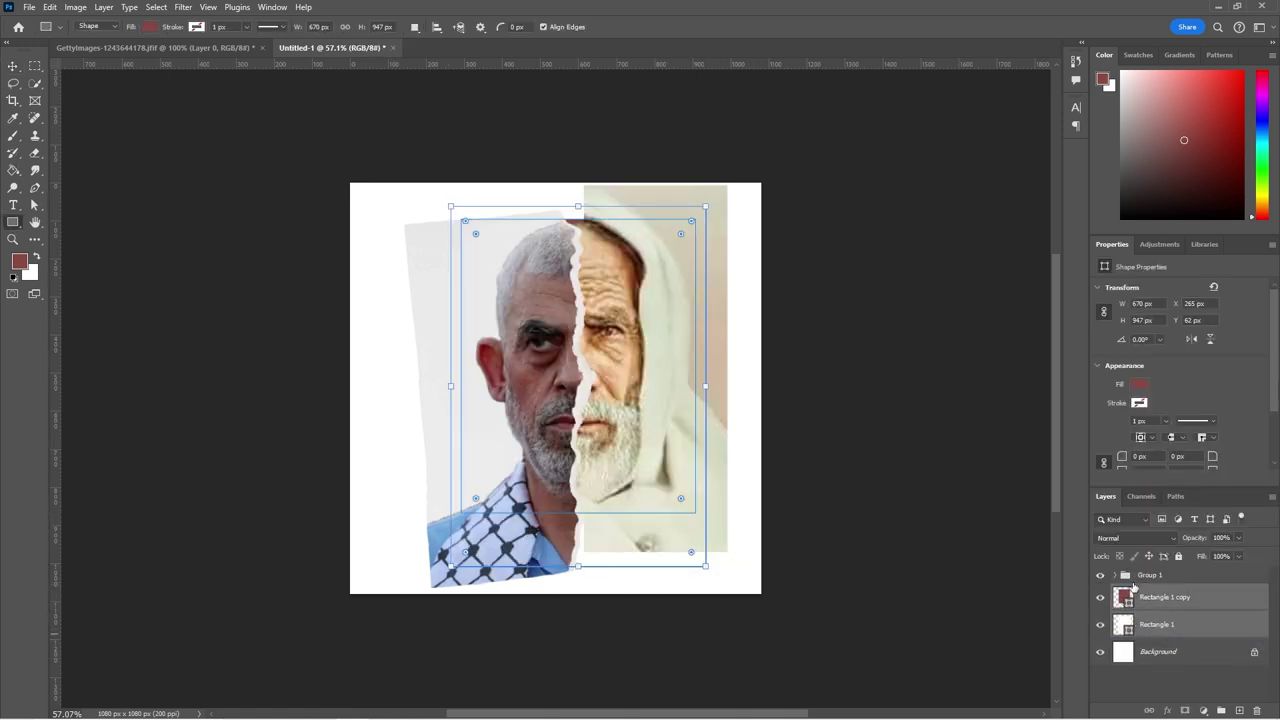
click(1150, 575)
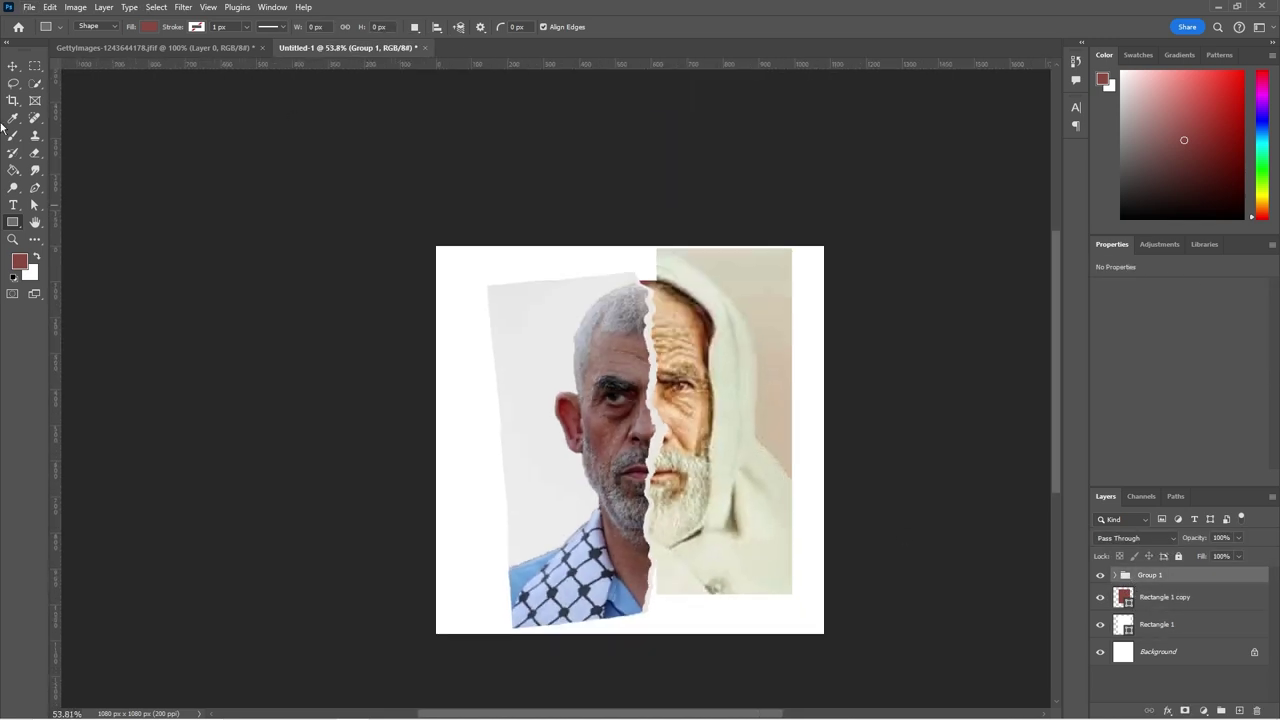
- Crop the canvas with the 4 x 5 in 300 ppi preset to 1200 × 1500 px and fit it on screen
click(13, 100)
click(90, 27)
click(130, 166)
drag(702, 340, 670, 344)
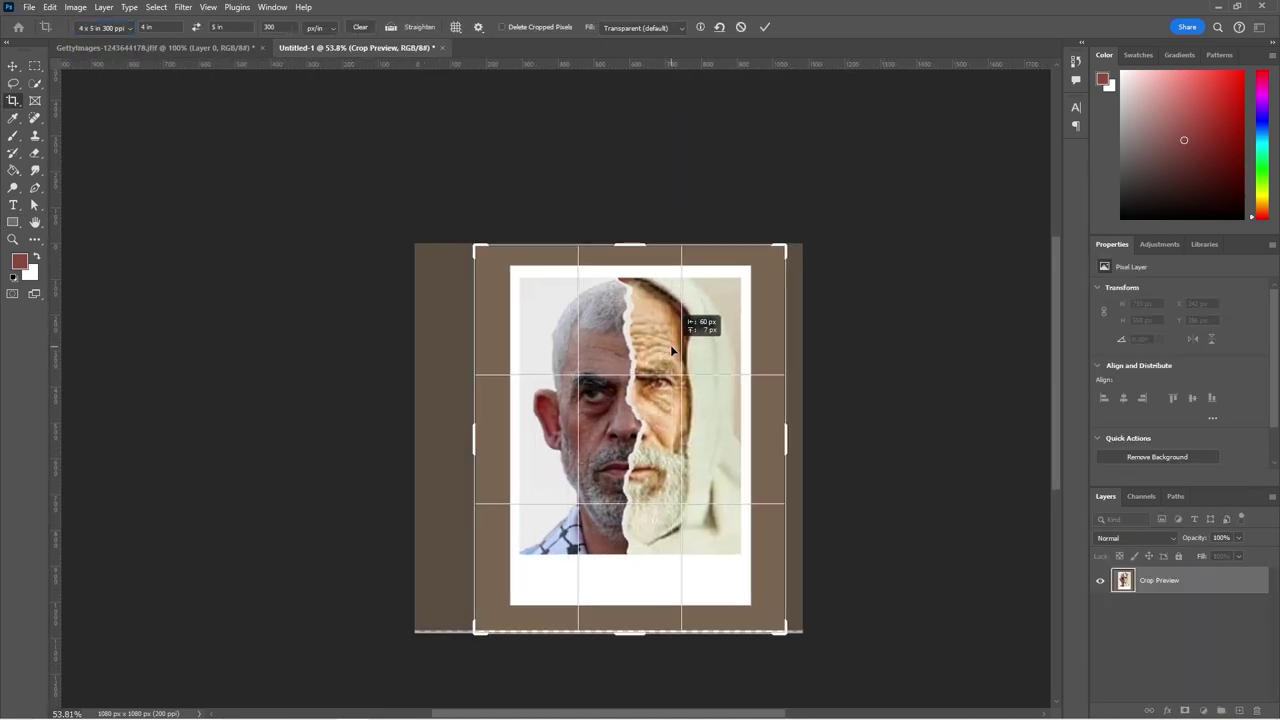
key(Return)
key(z)
key(ctrl+0)
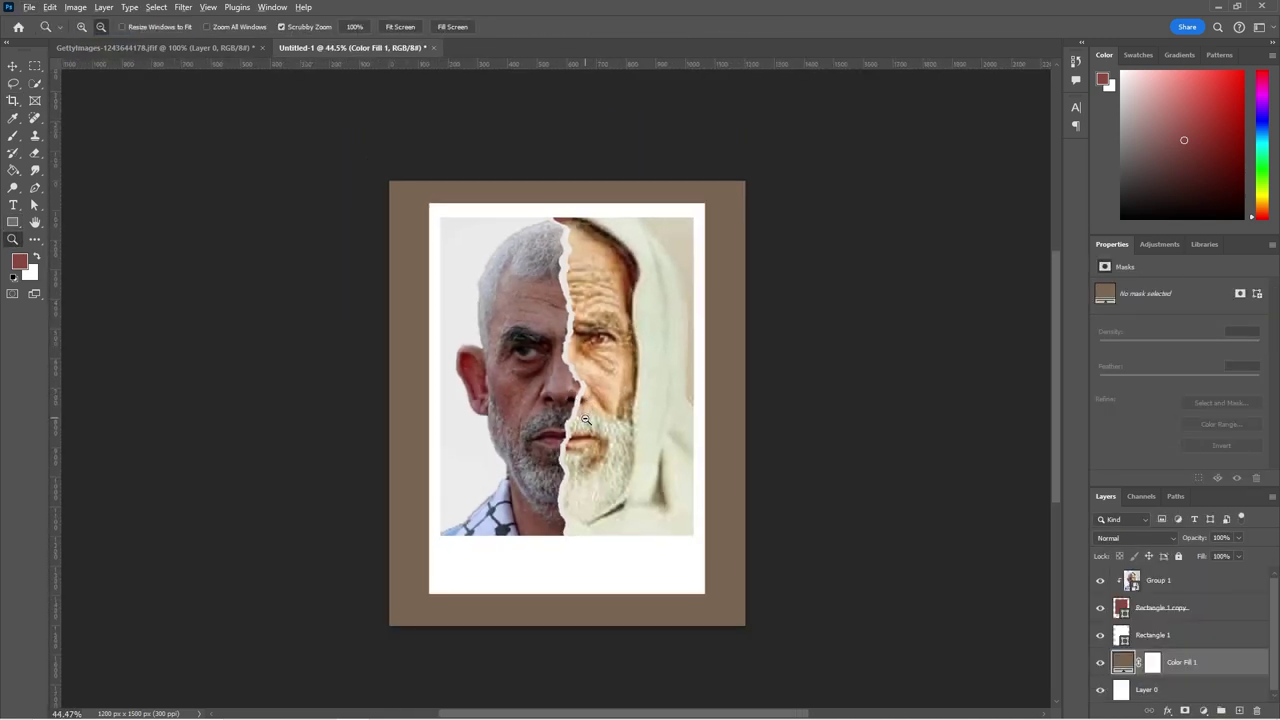
alt+click(586, 420)
key(alt+Tab)
key(alt+Tab)
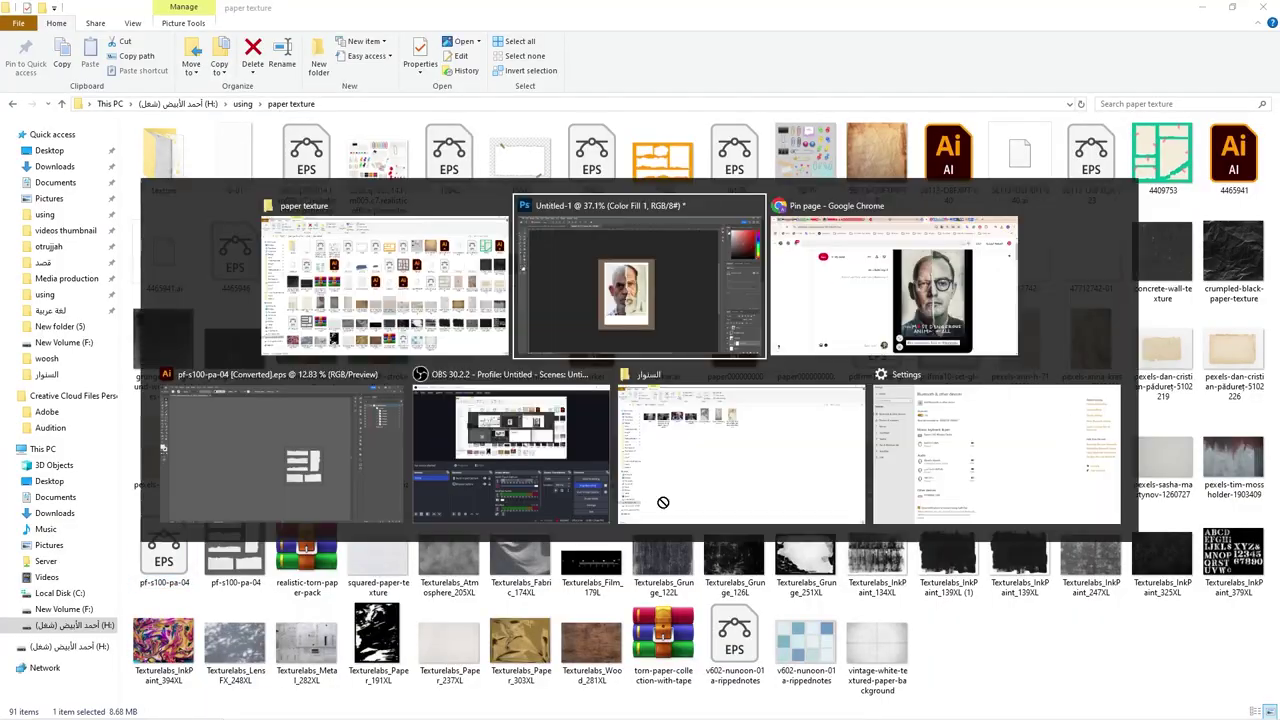
- Place paper texture images over the brown background and scale the crumpled paper to fill the canvas
drag(662, 502, 570, 400)
drag(720, 500, 721, 619)
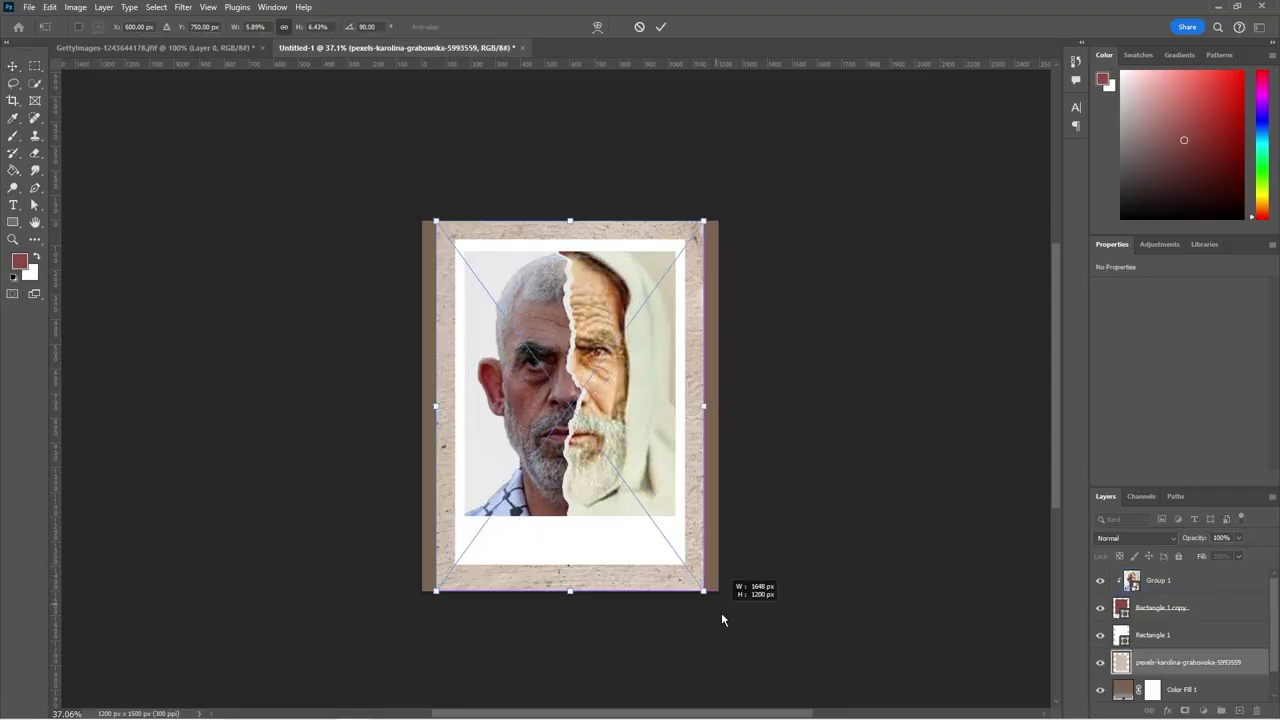
key(Return)
click(1173, 540)
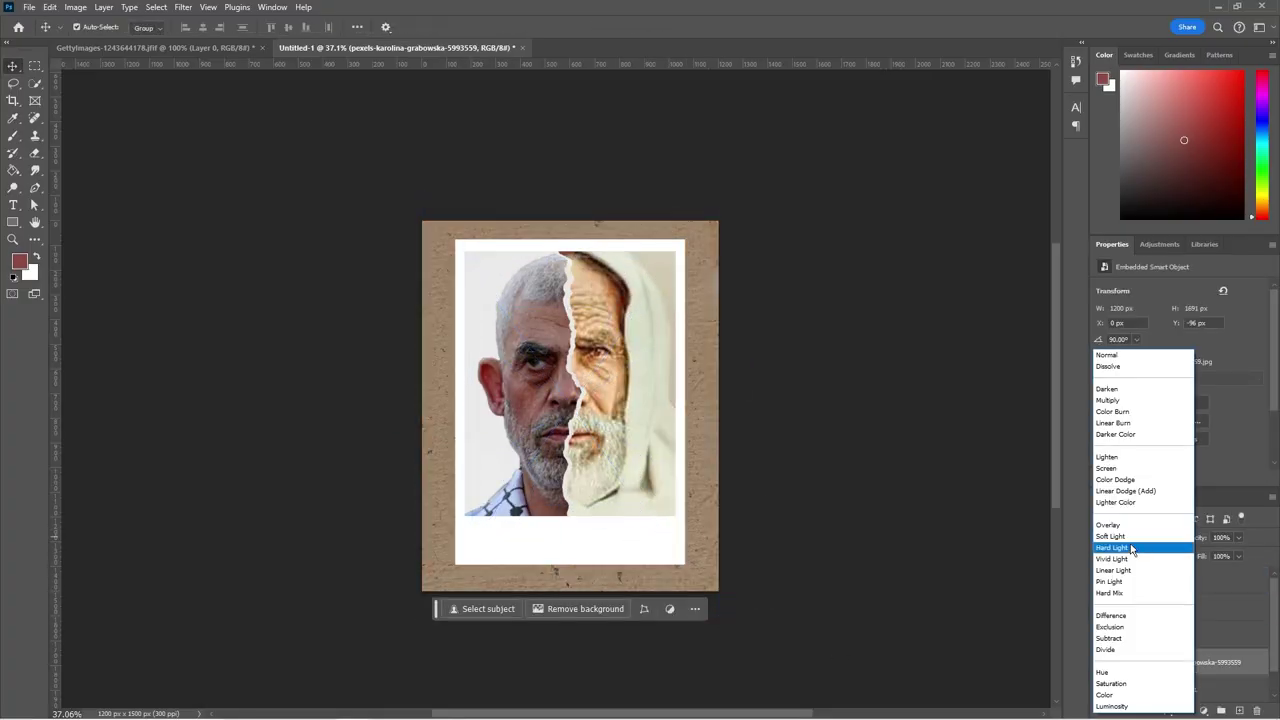
key(Escape)
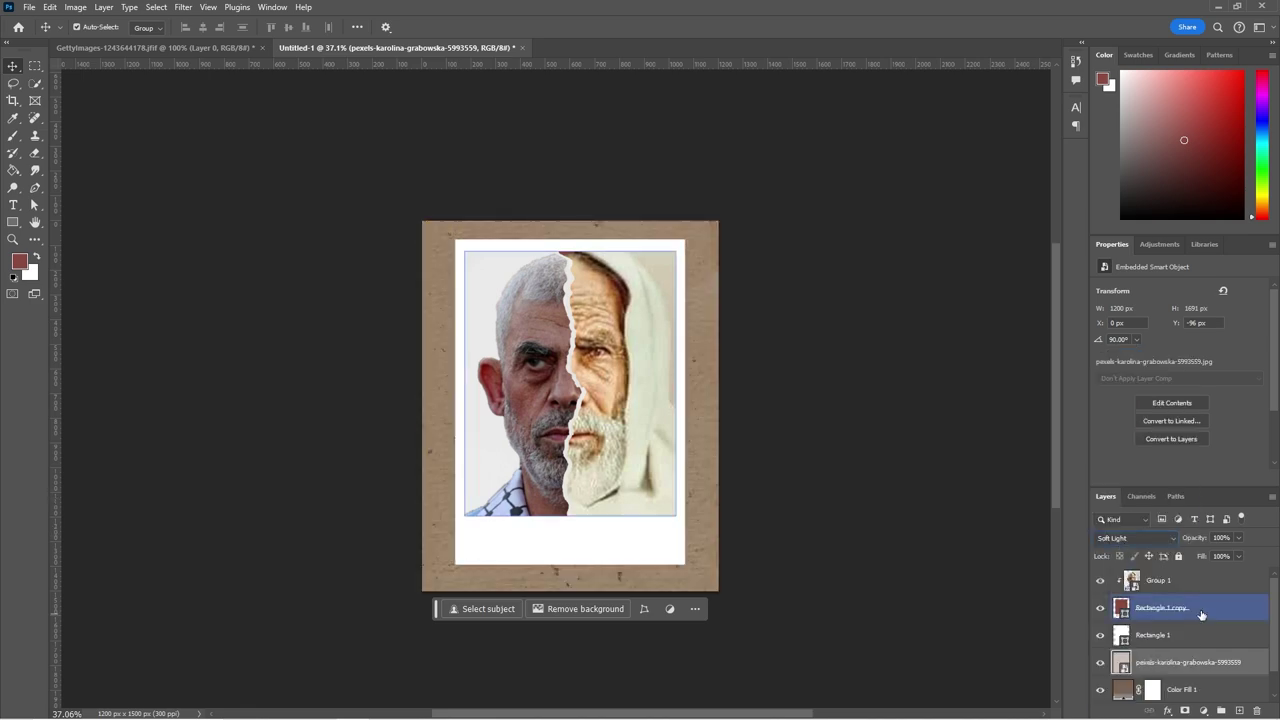
key(alt+Tab)
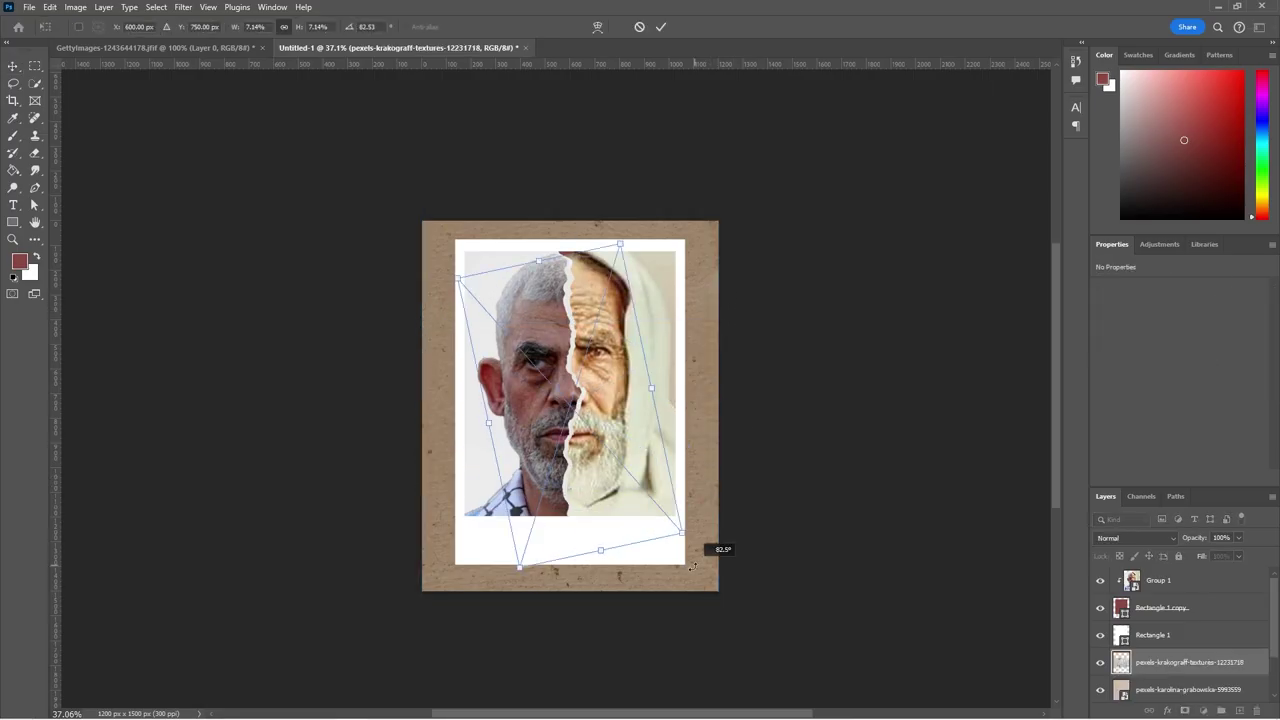
mouse_move(706, 549)
mouse_down()
mouse_move(647, 557)
mouse_move(673, 561)
mouse_move(734, 629)
mouse_up()
key(Return)
- Shrink both frame rectangle layers together with Free Transform
click(1158, 580)
shift+click(1152, 634)
key(ctrl+t)
drag(685, 565, 654, 534)
key(Return)
click(706, 517)
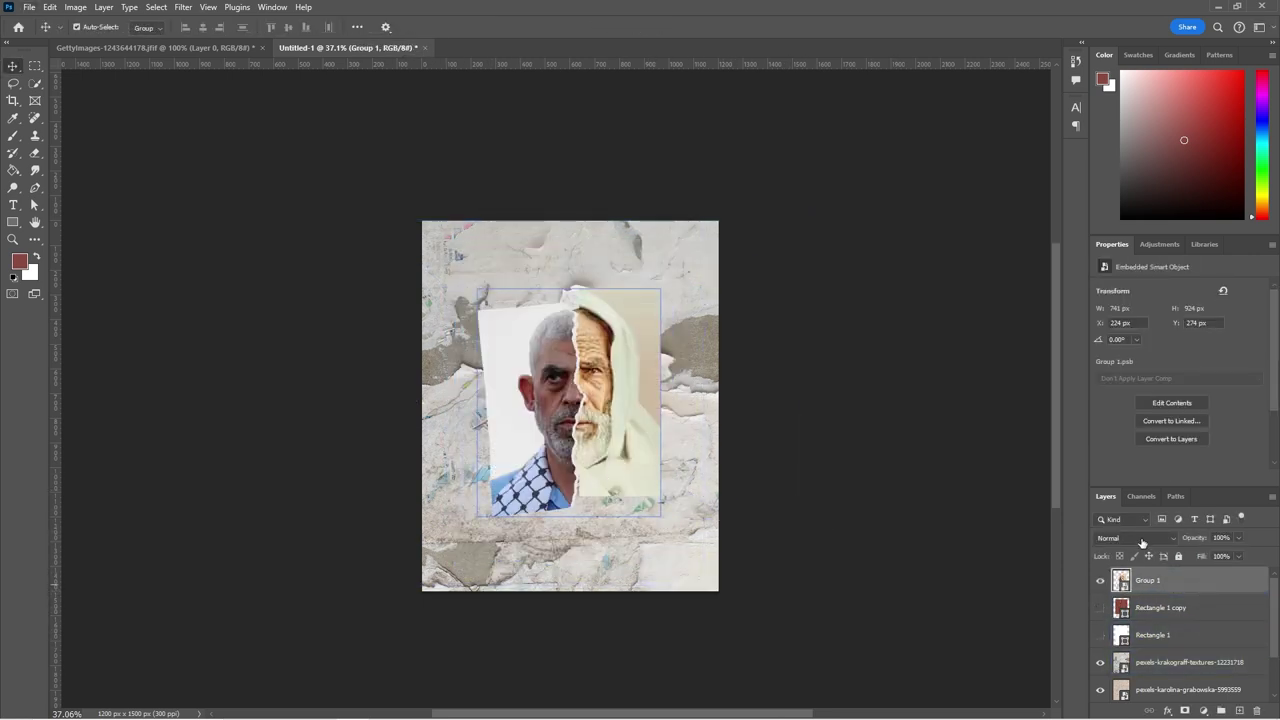
- Set Group 1's Blend If so texture shows through the portrait's highlights
double_click(1210, 580)
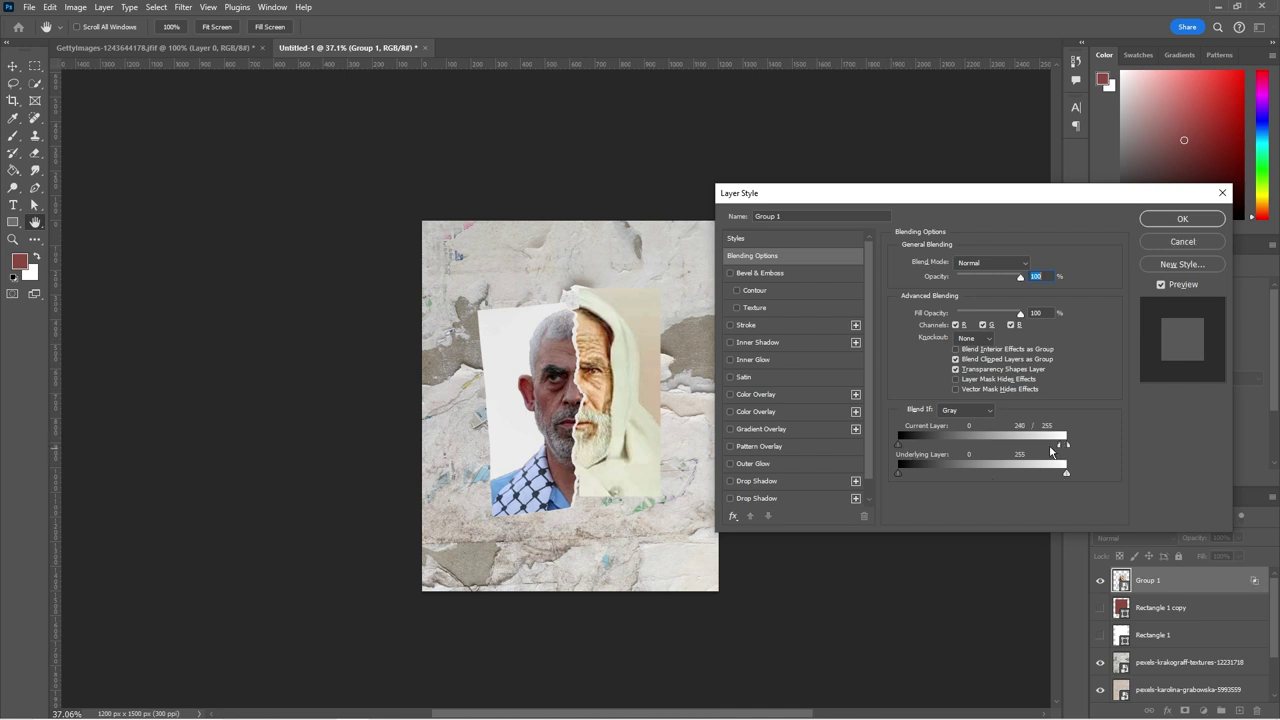
drag(1050, 452, 1039, 452)
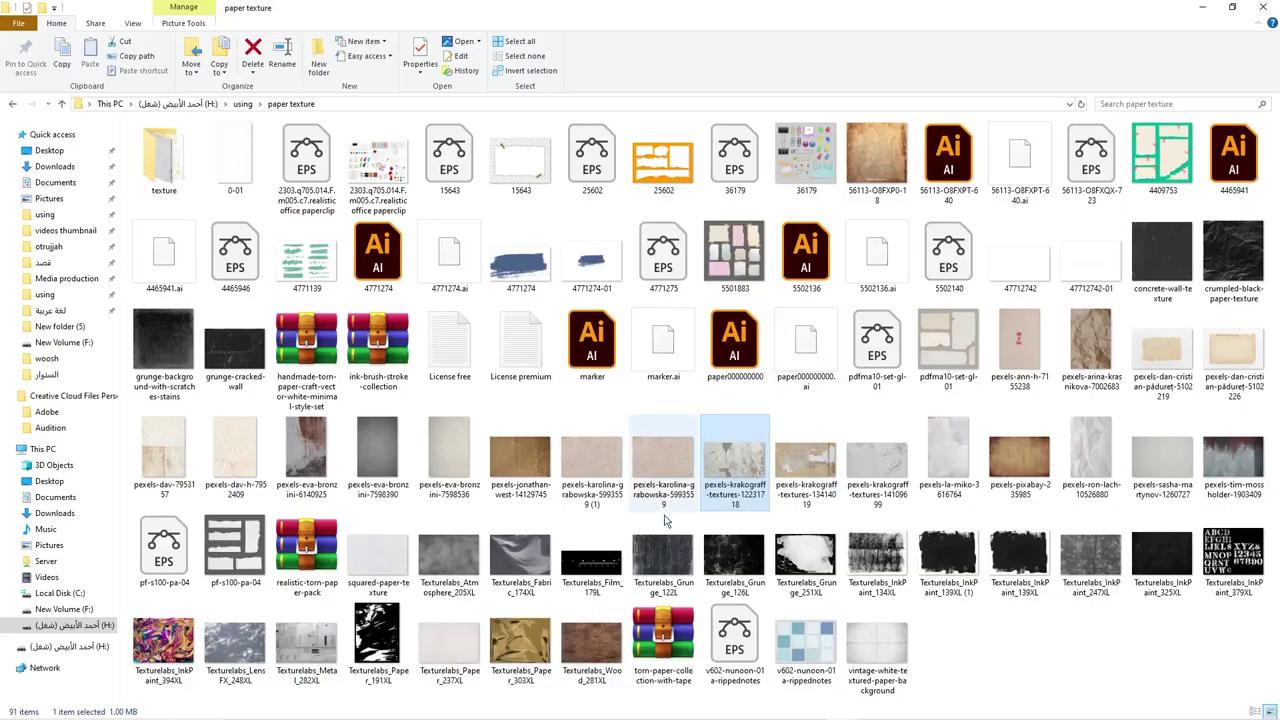
key(Return)
- Place the krakograff paper texture over the canvas, below Group 1, and shift it slightly
key(alt+Tab)
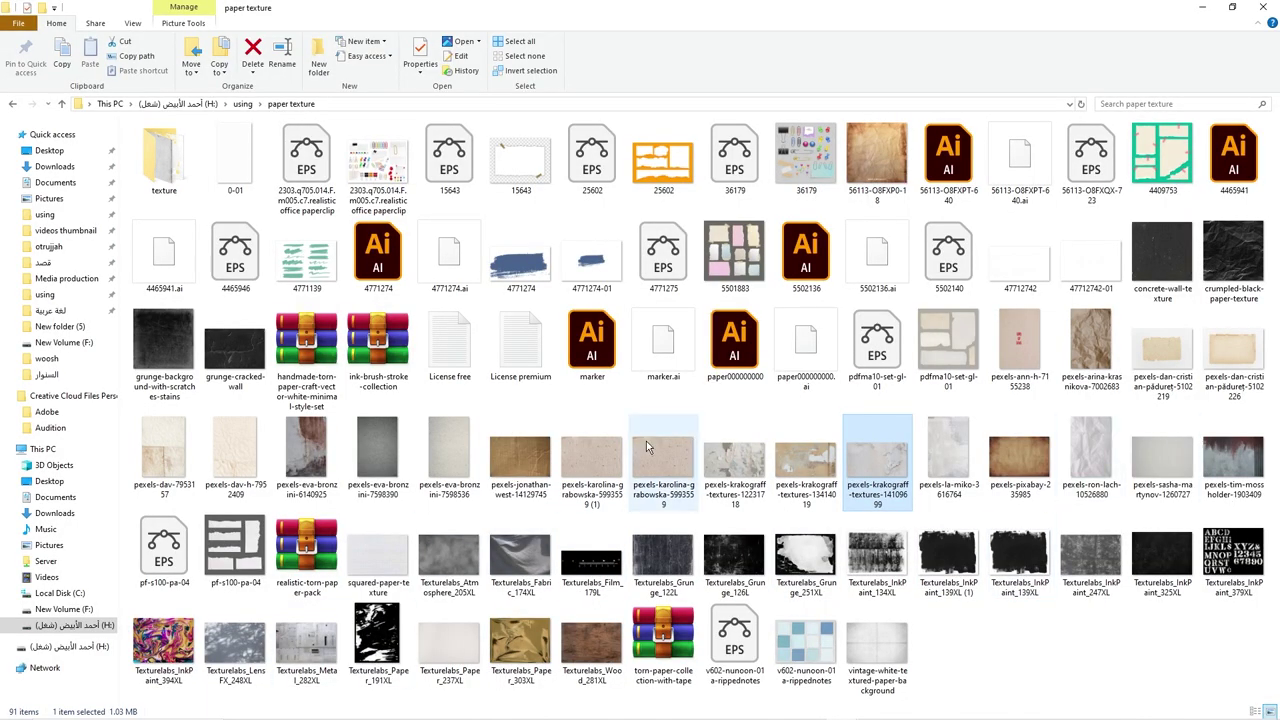
double_click(713, 487)
key(alt+F4)
drag(713, 487, 735, 615)
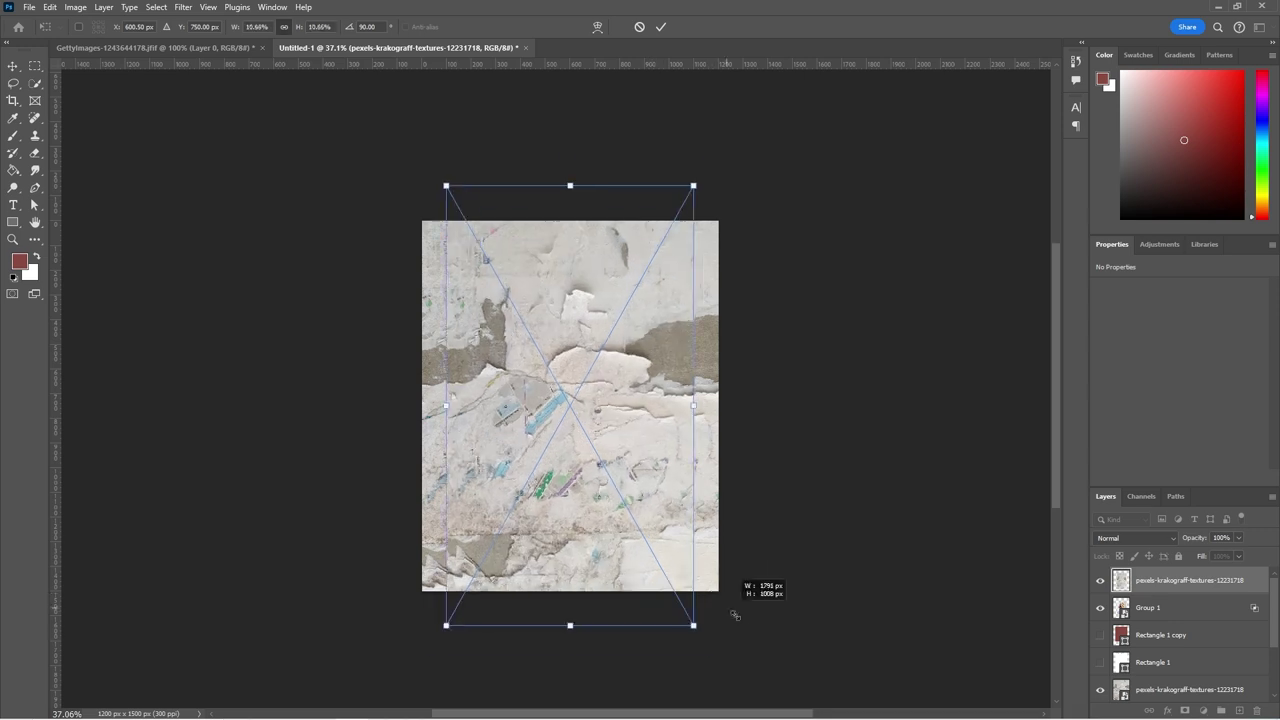
key(Return)
key(ctrl+bracketleft)
key(ctrl+bracketleft)
key(ctrl+bracketleft)
scroll(1190, 630, down, 1)
scroll(1274, 619, up, 1)
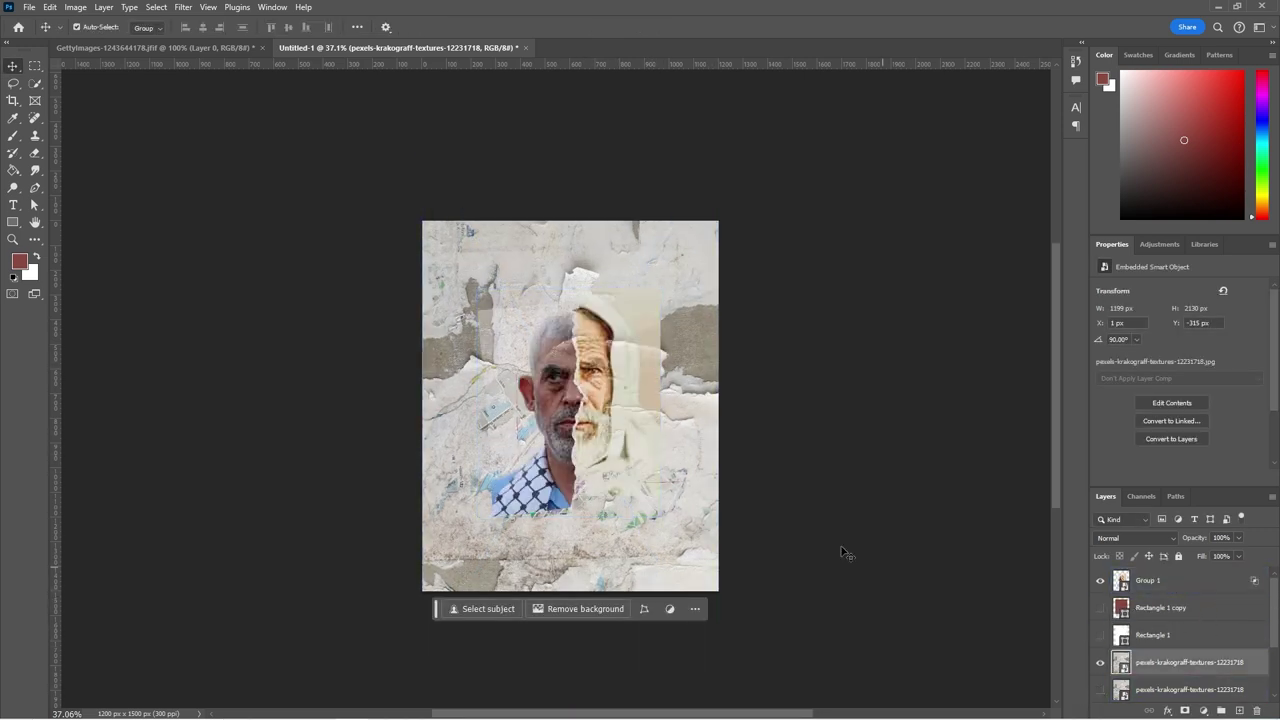
drag(841, 552, 686, 474)
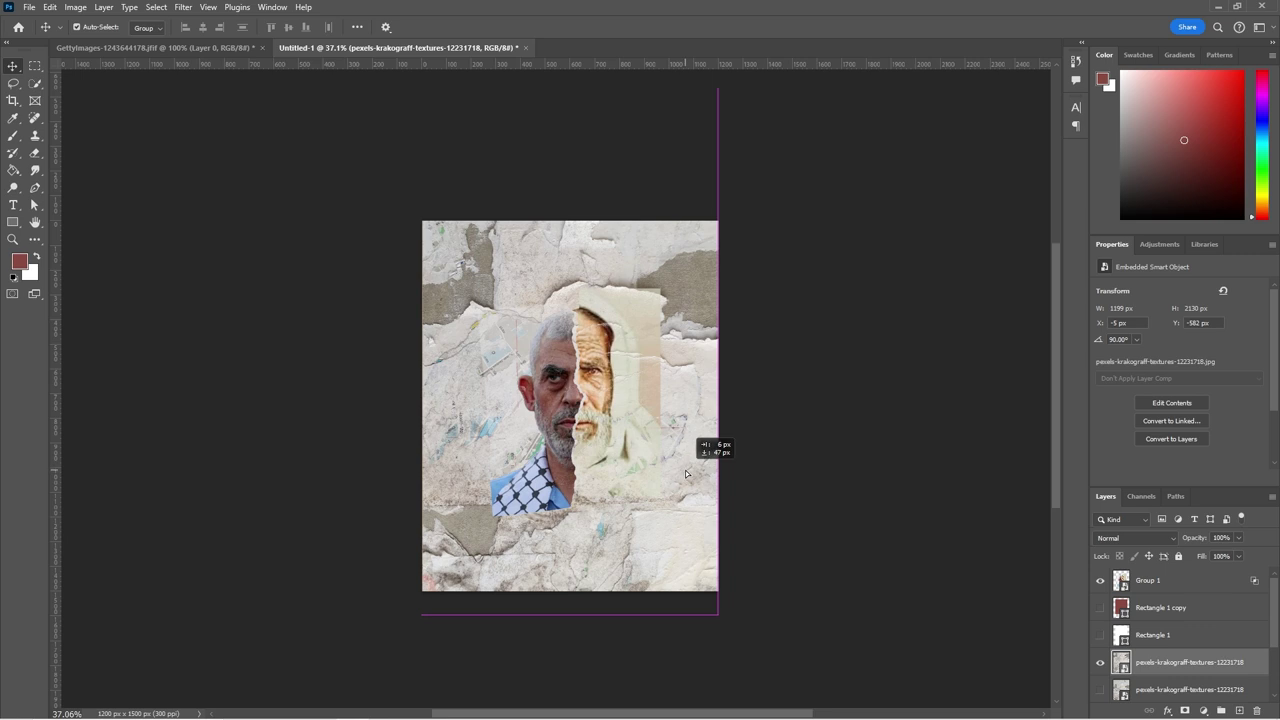
- Add a layer mask to Group 1, set up a smaller brush, and move the portrait into place
click(1150, 580)
click(1185, 710)
key(b)
right_click(698, 386)
key(Escape)
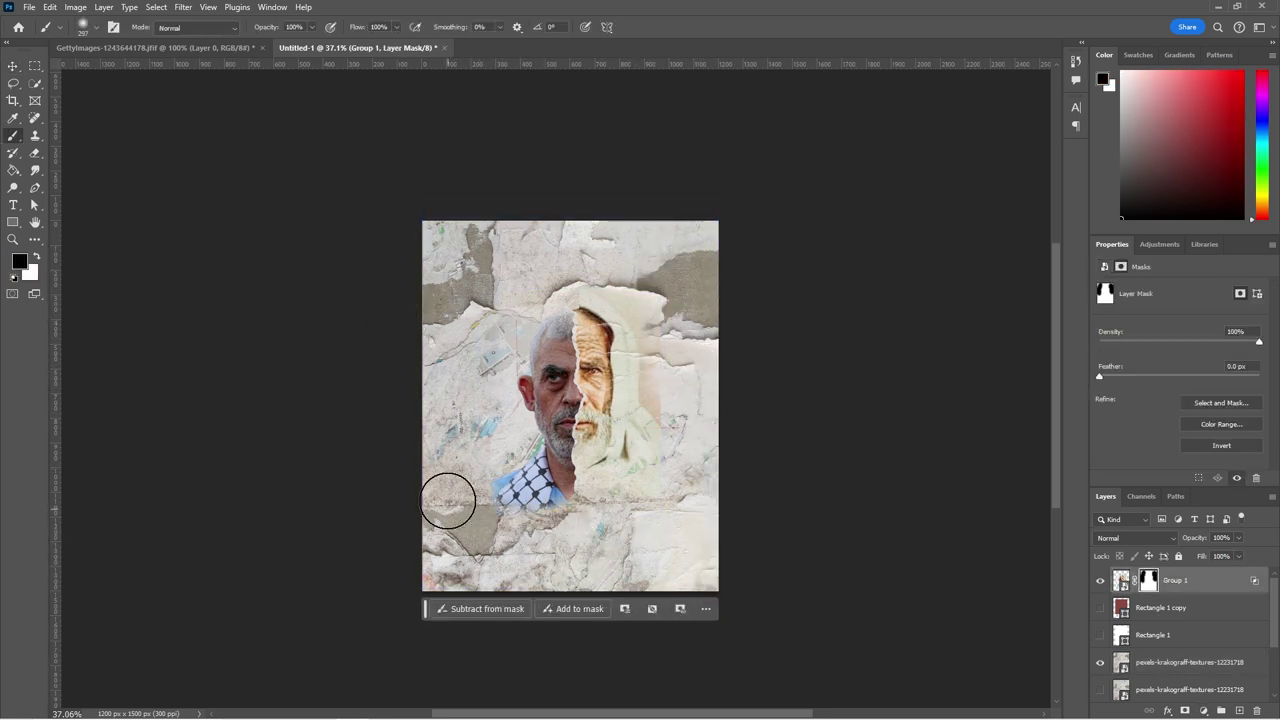
key(v)
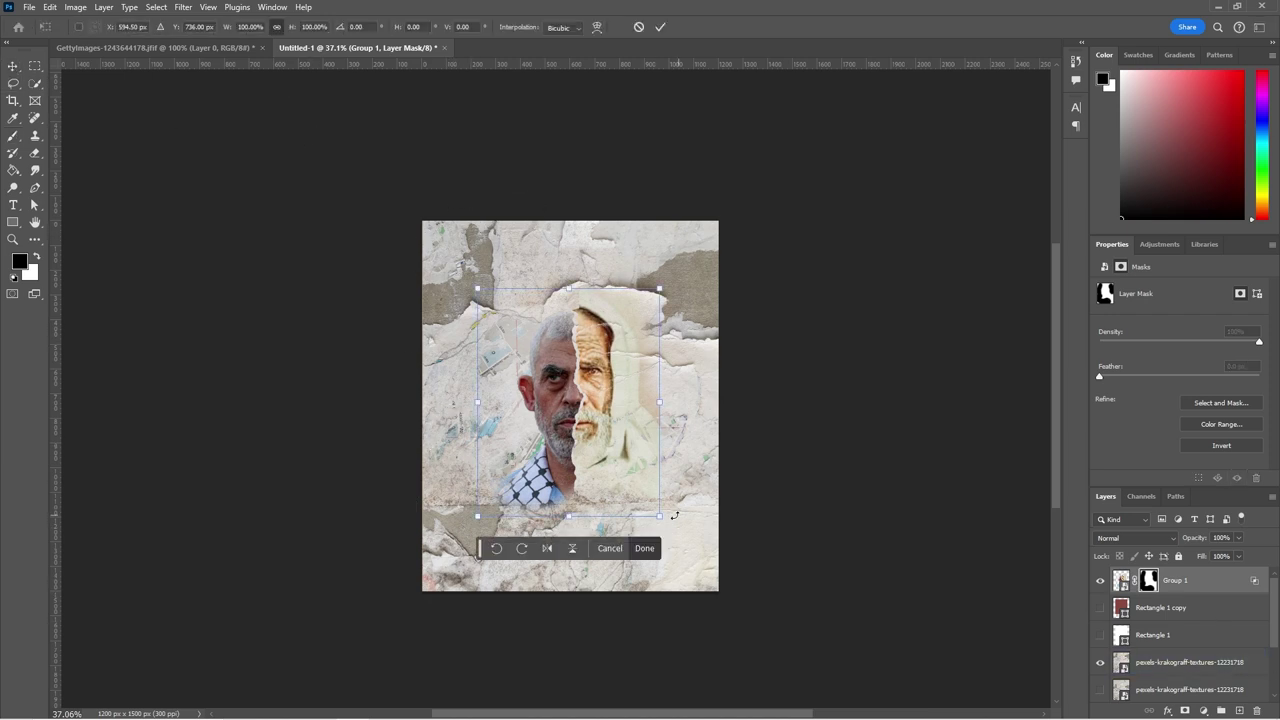
drag(570, 400, 585, 420)
- Adjust Group 1's Blend If to blend its shadows with a softened transition
double_click(1238, 588)
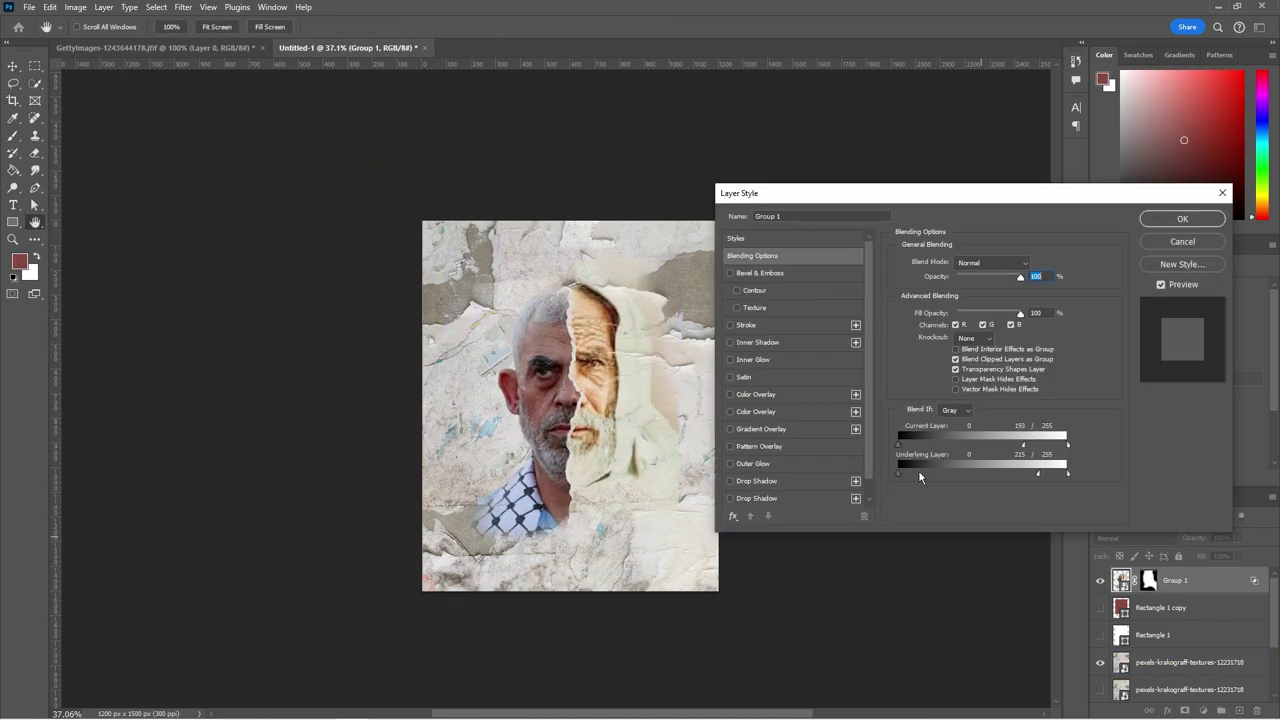
drag(955, 474, 899, 474)
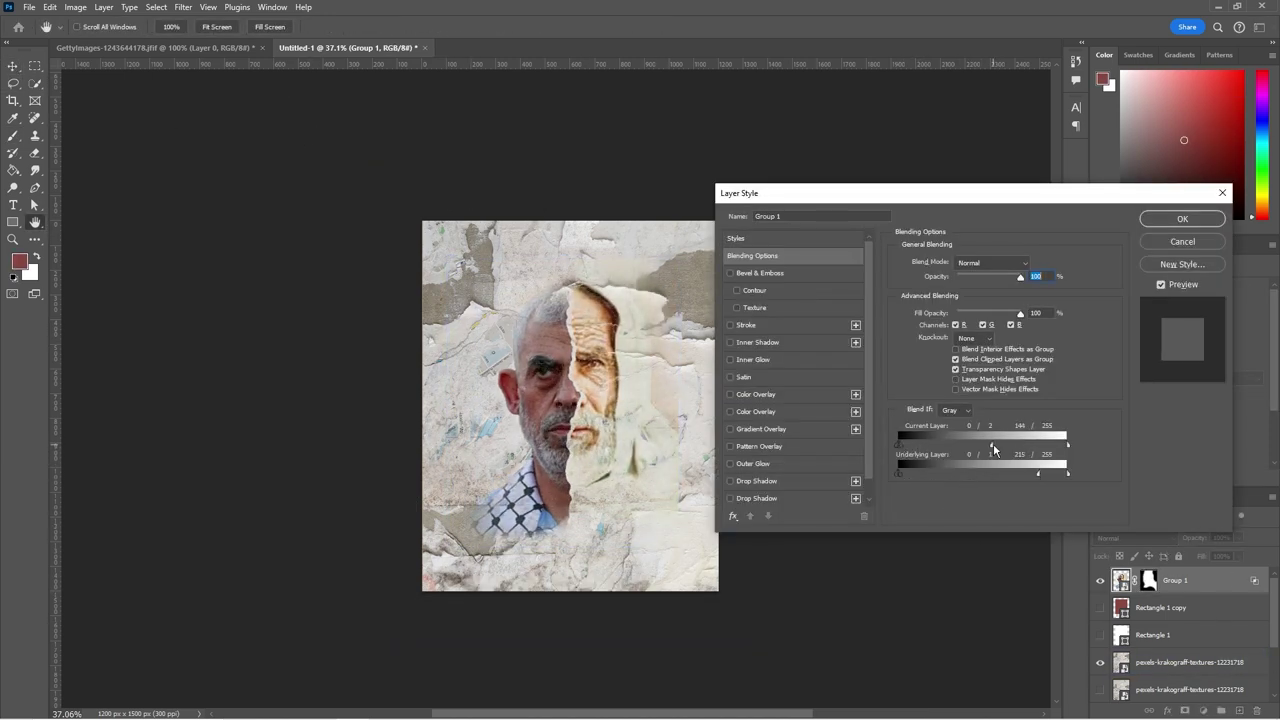
drag(983, 445, 1059, 473)
click(1181, 218)
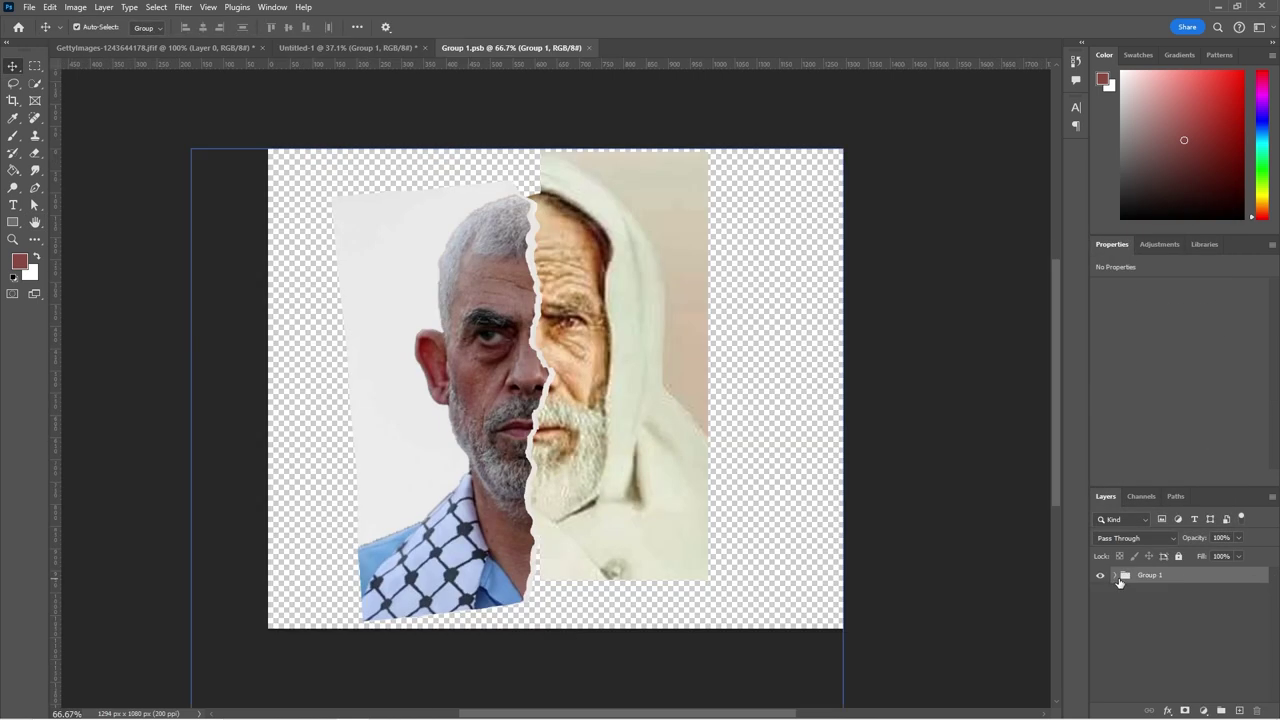
- Add Levels darkening the midtones and a hue shift in Group 1.psb, then save it
click(1206, 527)
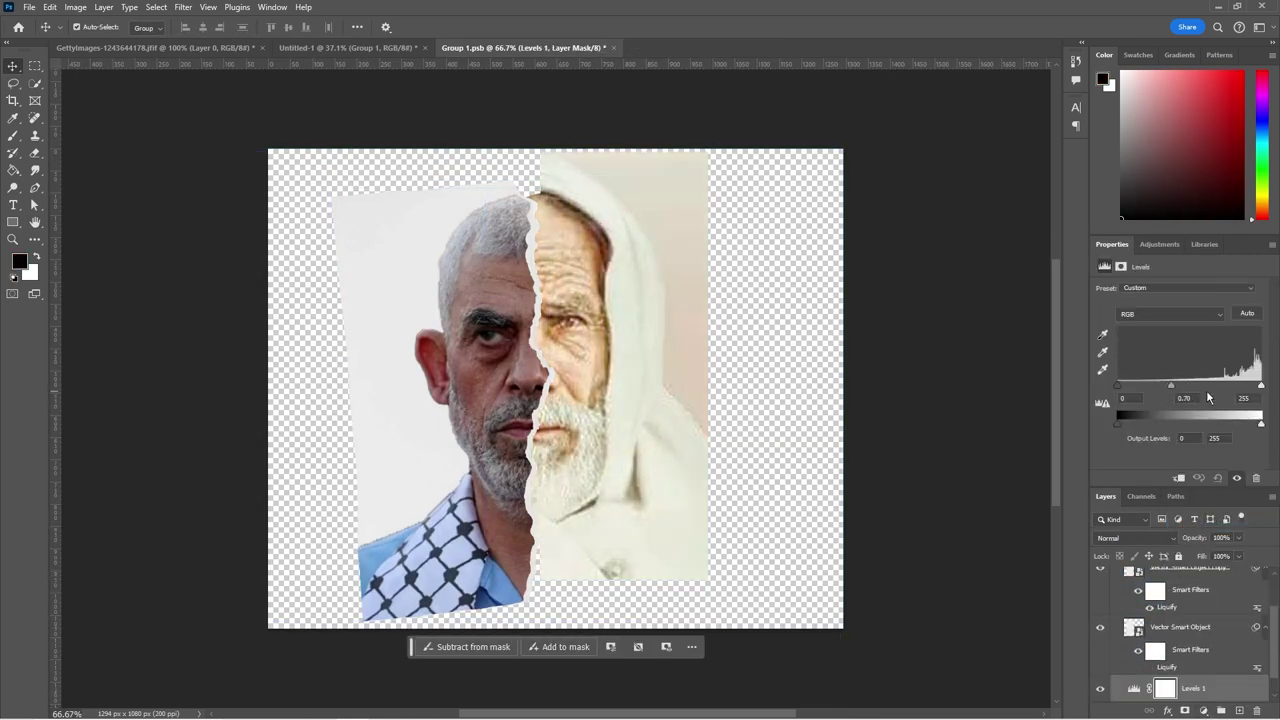
drag(1189, 385, 1201, 385)
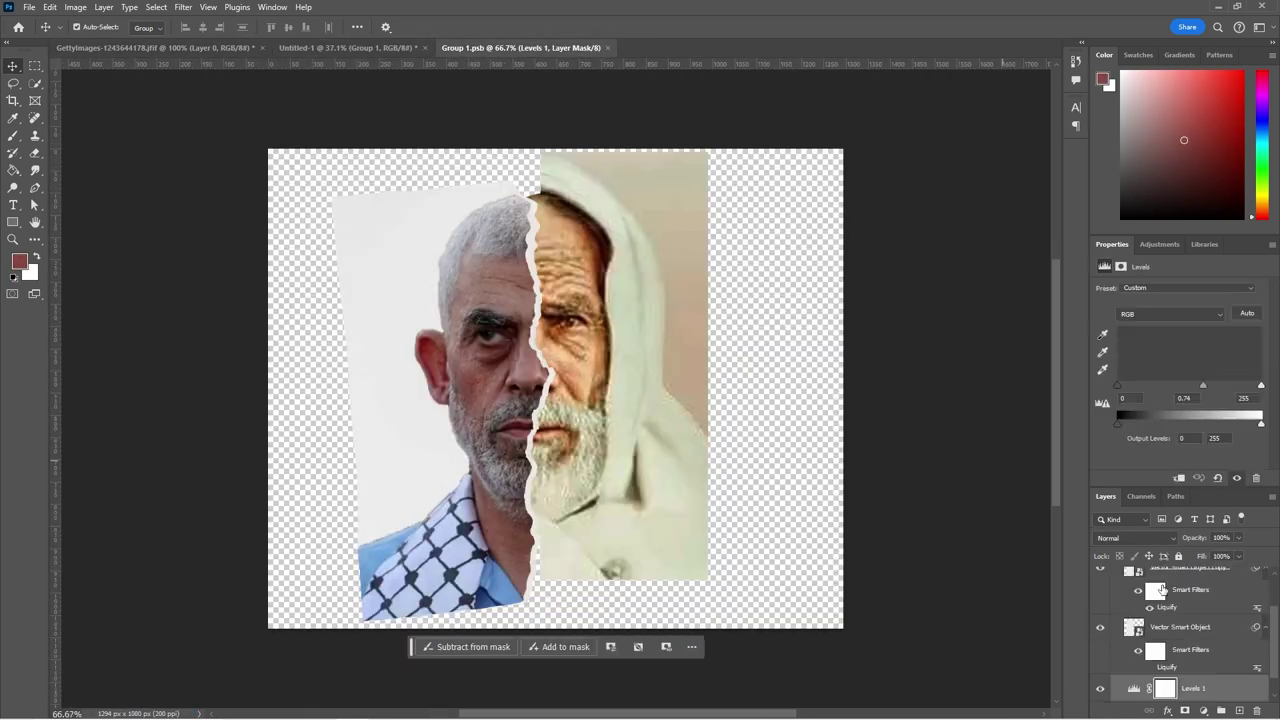
drag(1179, 340, 1168, 338)
key(ctrl+s)
key(ctrl+shift+Tab)
click(463, 47)
key(ctrl+shift+Tab)
- Reopen the portrait smart object, select the Hue/Saturation adjustment, save, and return to Untitled-1
double_click(1121, 580)
click(1203, 710)
click(1200, 580)
key(ctrl+s)
key(ctrl+shift+Tab)
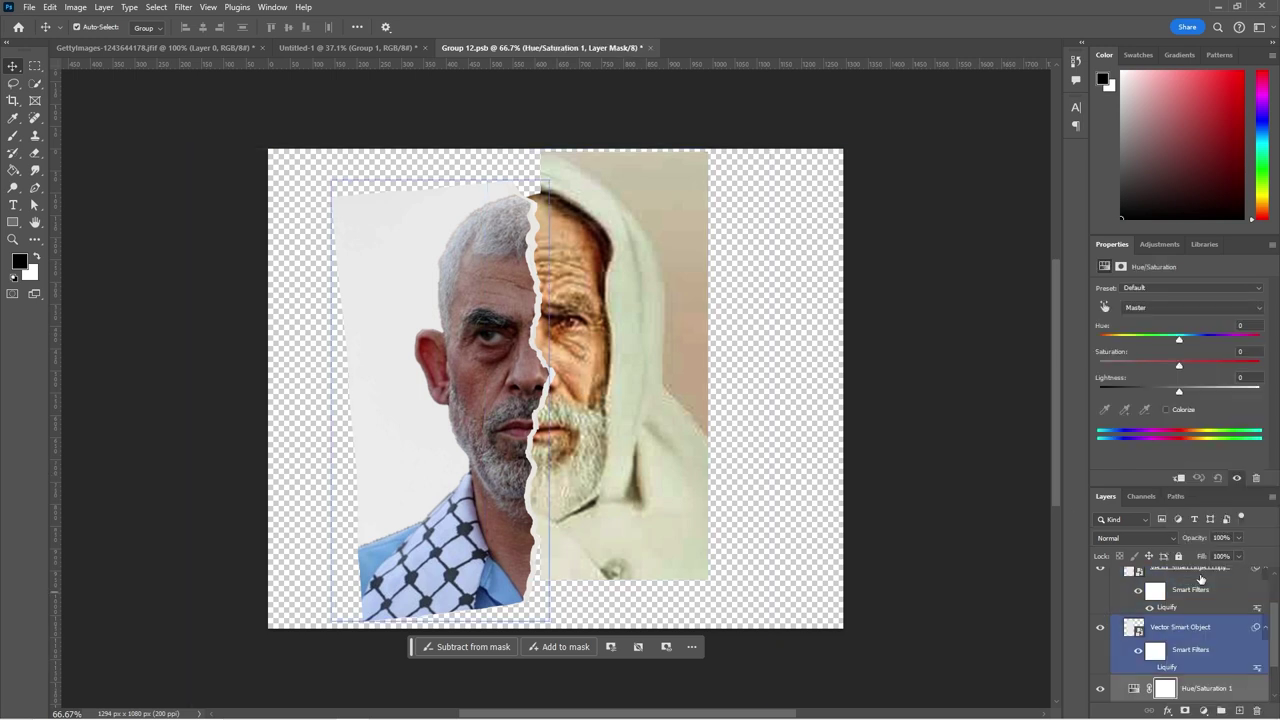
key(ctrl+s)
click(345, 47)
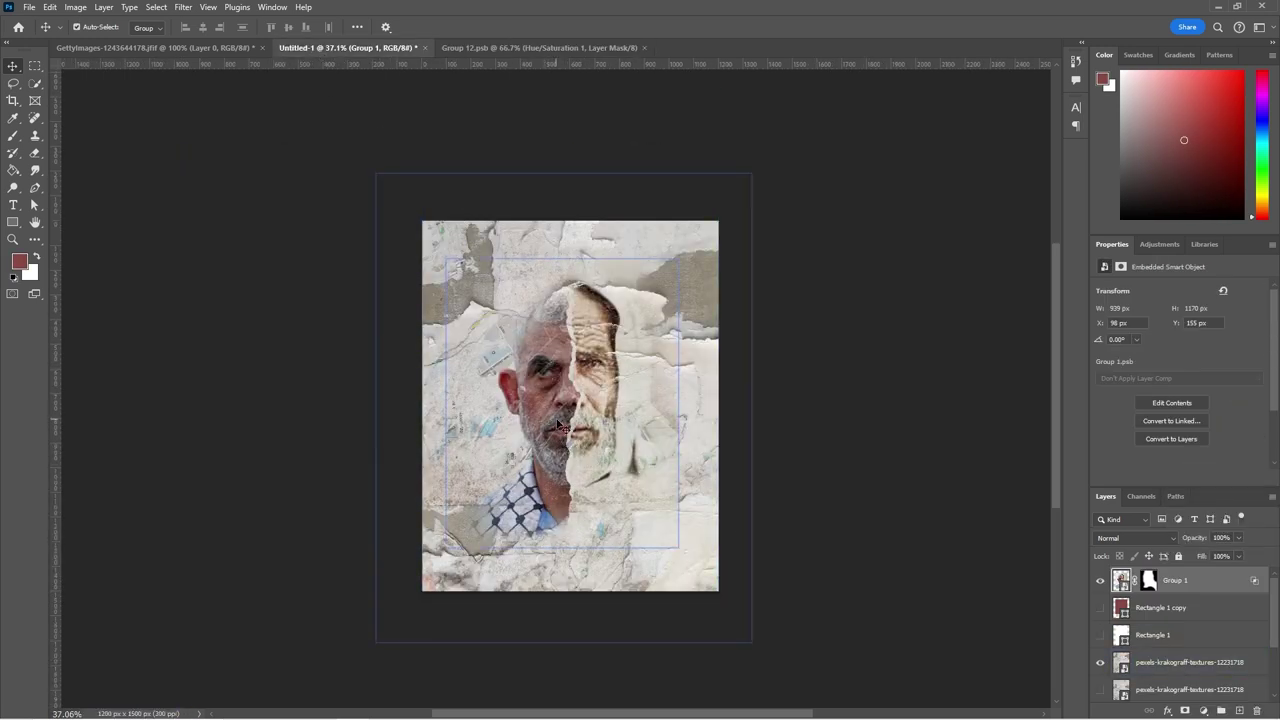
- Move Color Fill 1 above the paper textures, set it to Overlay, and try black as its colour
click(1148, 580)
key(b)
scroll(1190, 640, down, 3)
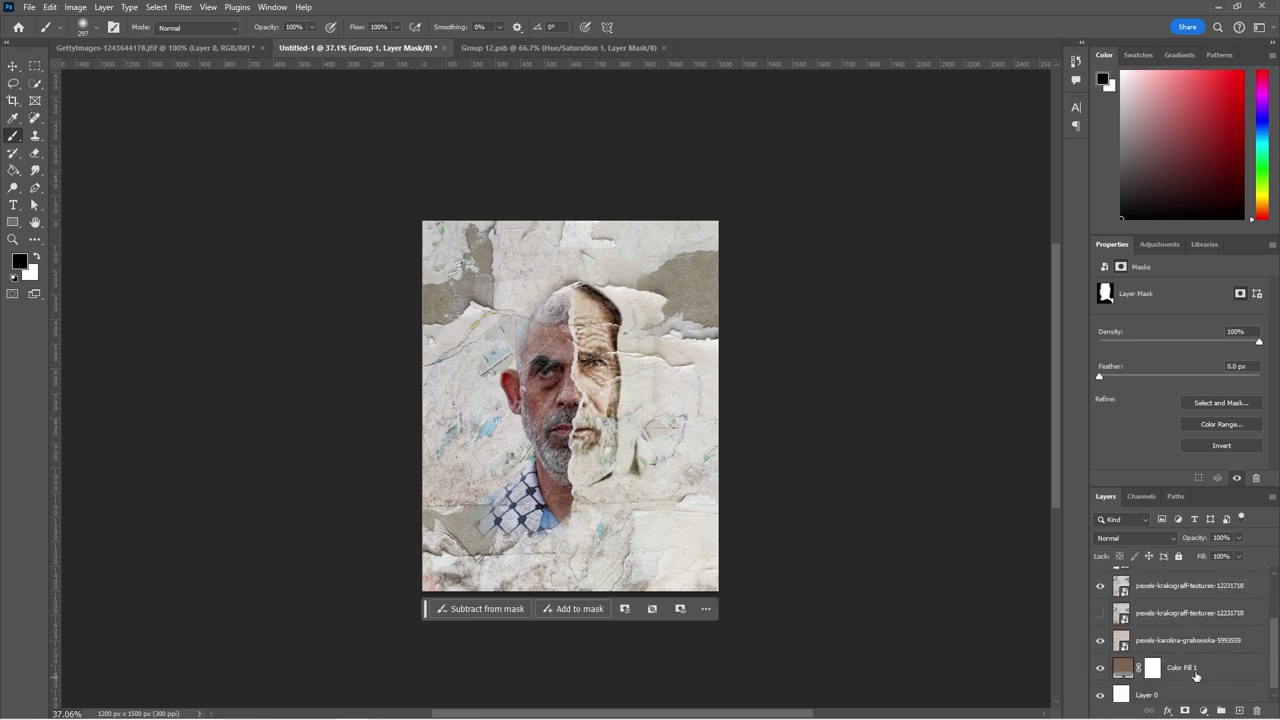
drag(1196, 677, 1190, 582)
click(1135, 538)
double_click(1122, 585)
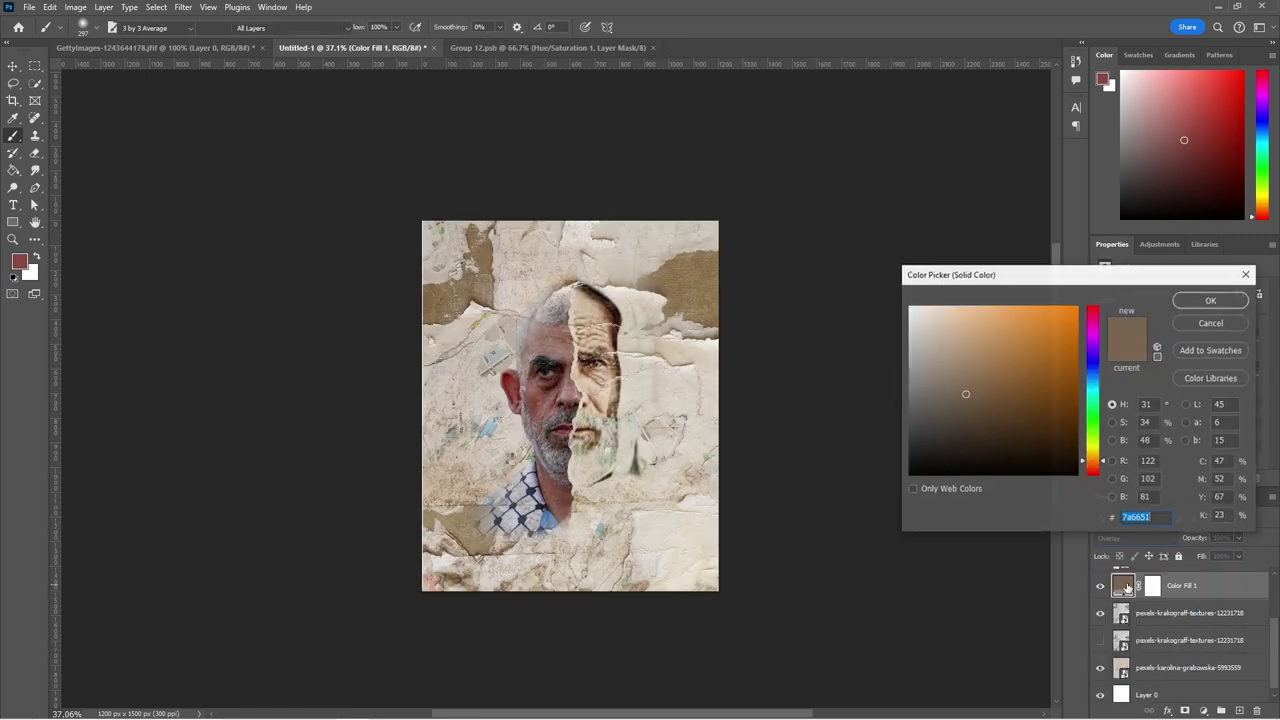
drag(965, 400, 857, 487)
- Hide the colour fill and add a Levels adjustment that brightens the textures' midtones
click(1210, 300)
click(1100, 585)
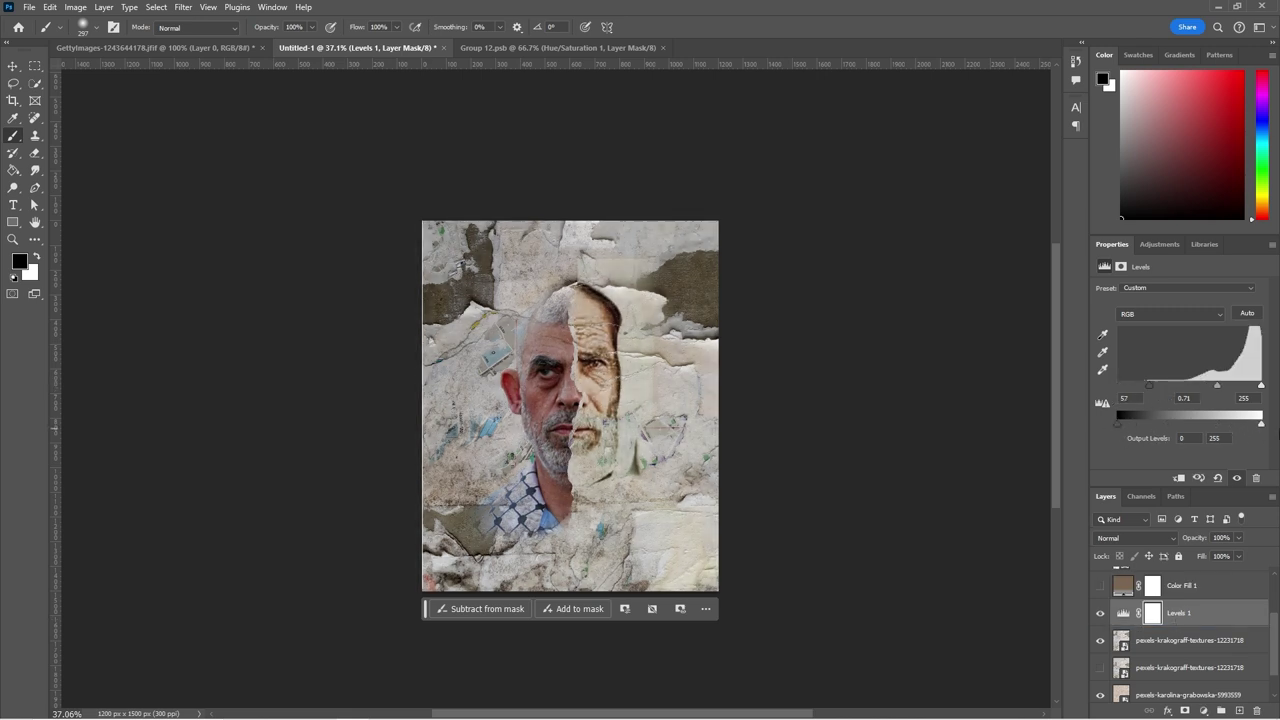
drag(1205, 385, 1199, 386)
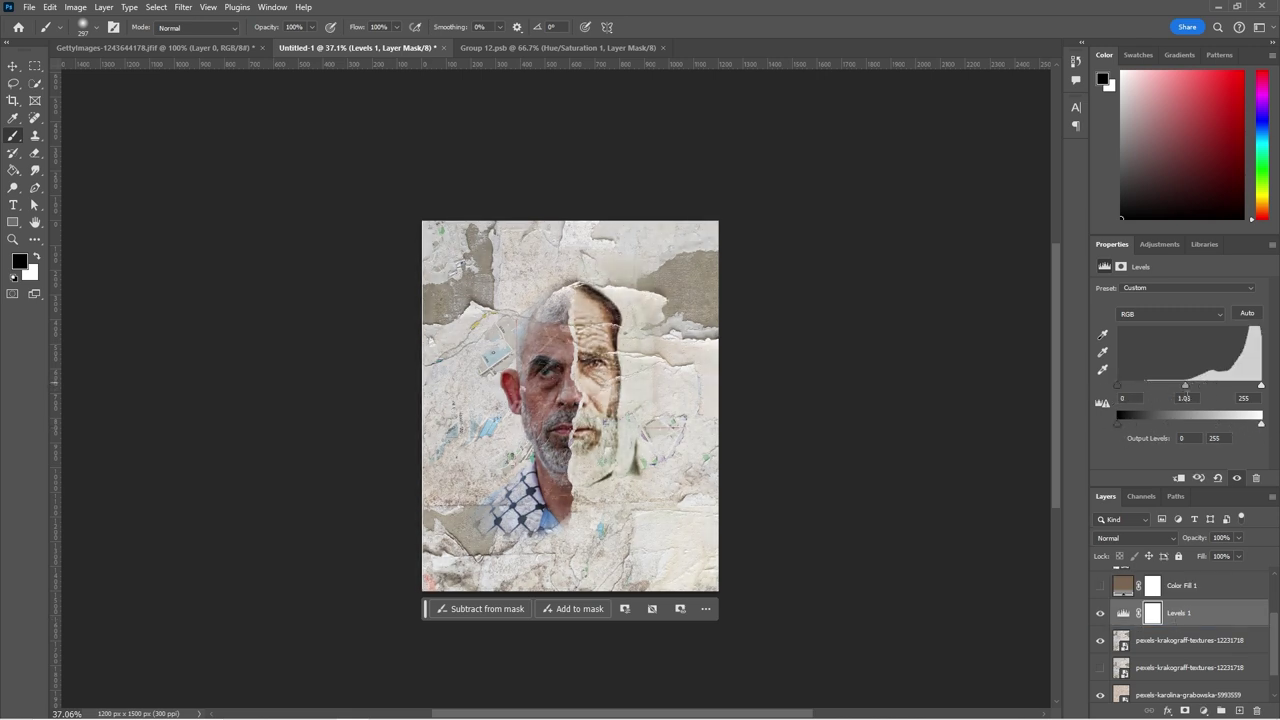
- Show Color Fill 1 again and try a purple fill colour, then cancel the change
click(1100, 585)
double_click(1123, 585)
mouse_move(1091, 380)
mouse_down()
mouse_move(1090, 356)
mouse_move(1090, 419)
mouse_move(1090, 363)
mouse_up()
click(1211, 322)
click(1200, 607)
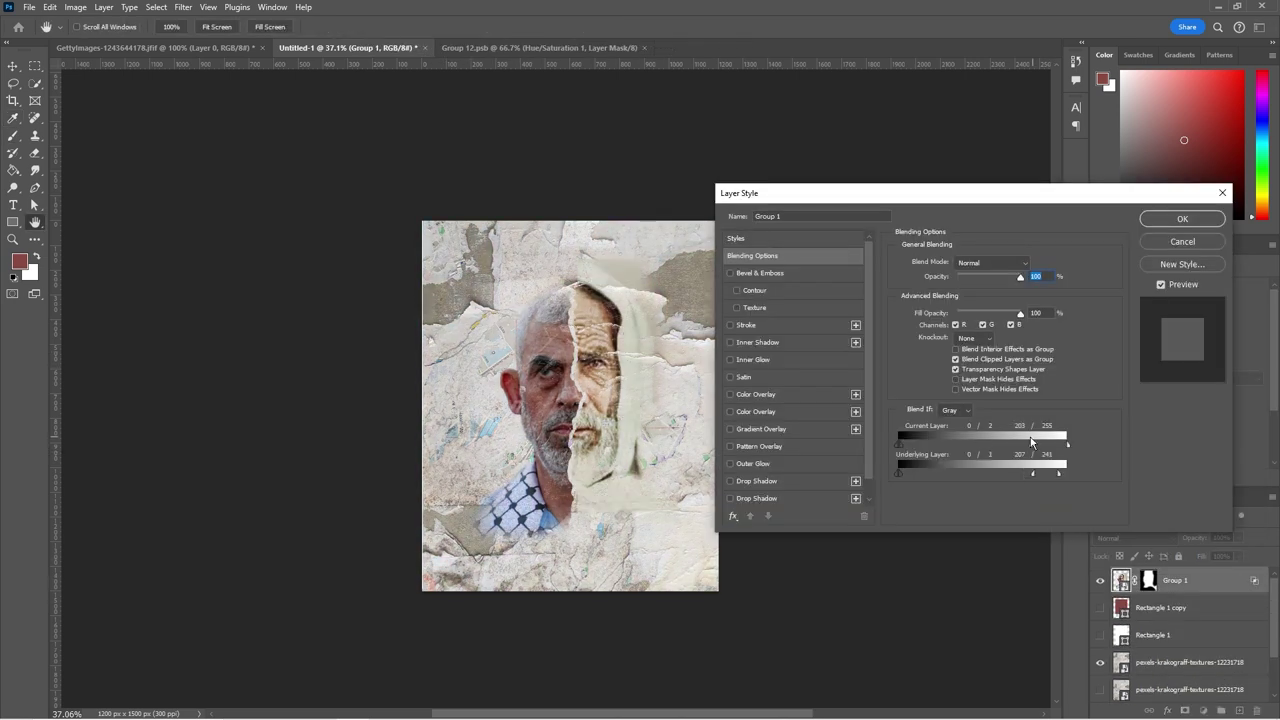
- Blend Group 1 into the torn paper with Blend If and nudge it slightly left
drag(1032, 442, 969, 442)
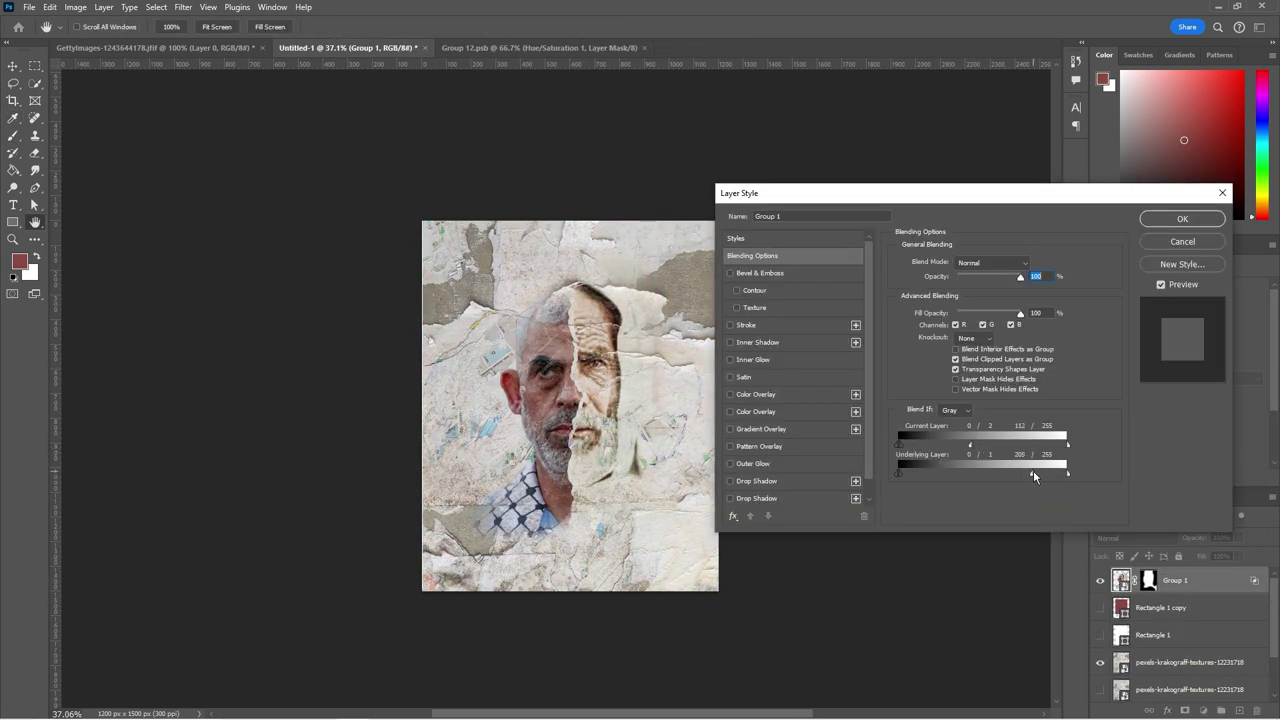
key(Return)
key(v)
drag(591, 440, 565, 440)
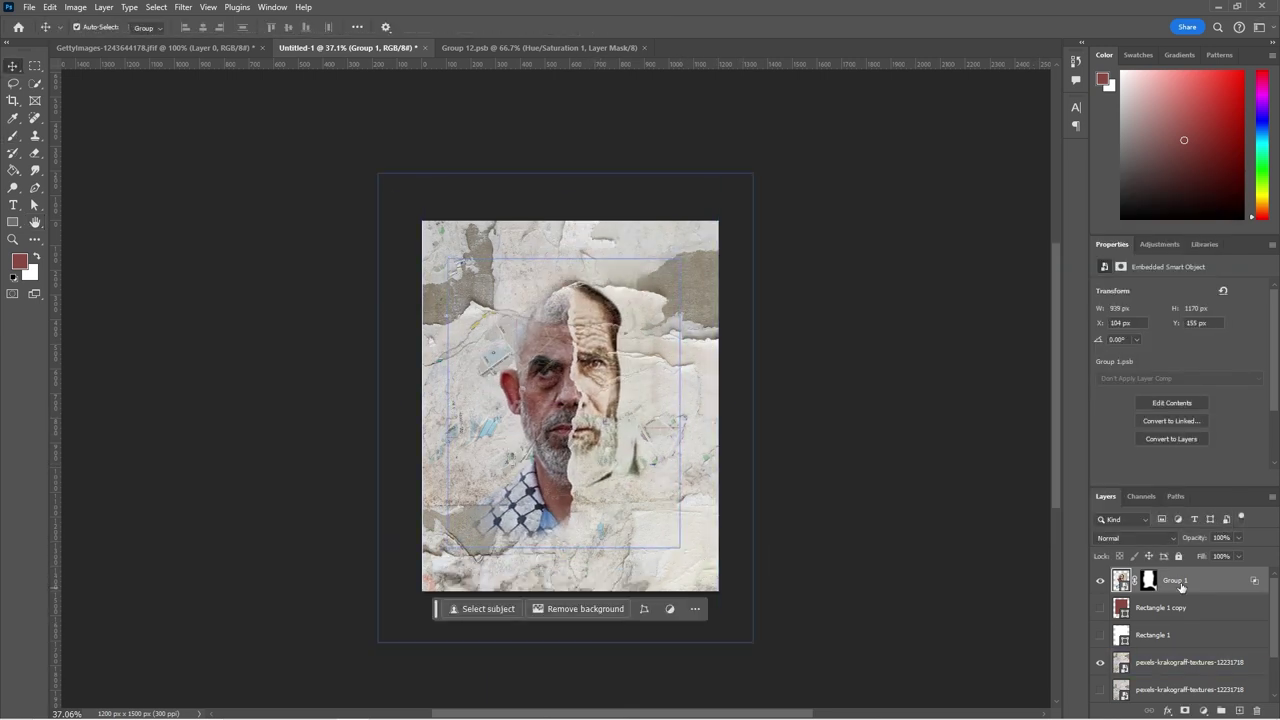
- Mask out a lassoed lower-left patch on the portrait group's mask, then show Rectangle 1
click(1120, 668)
click(1148, 580)
key(b)
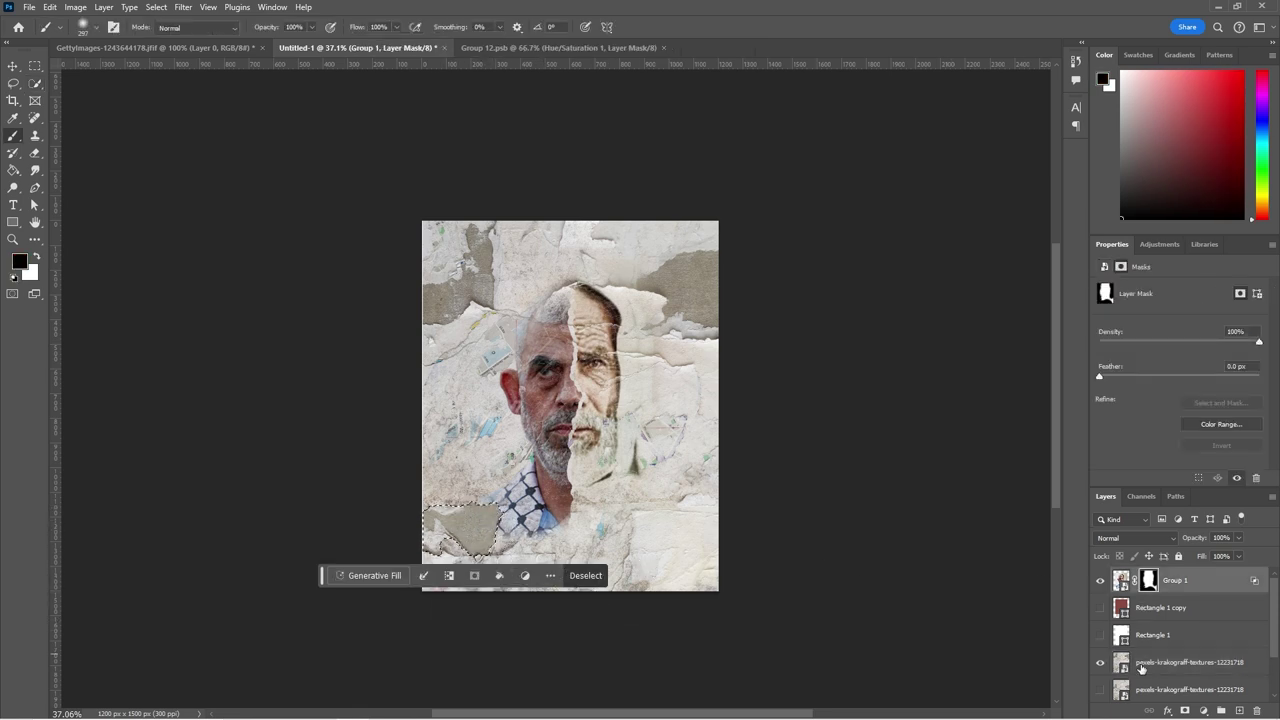
click(1141, 652)
key(l)
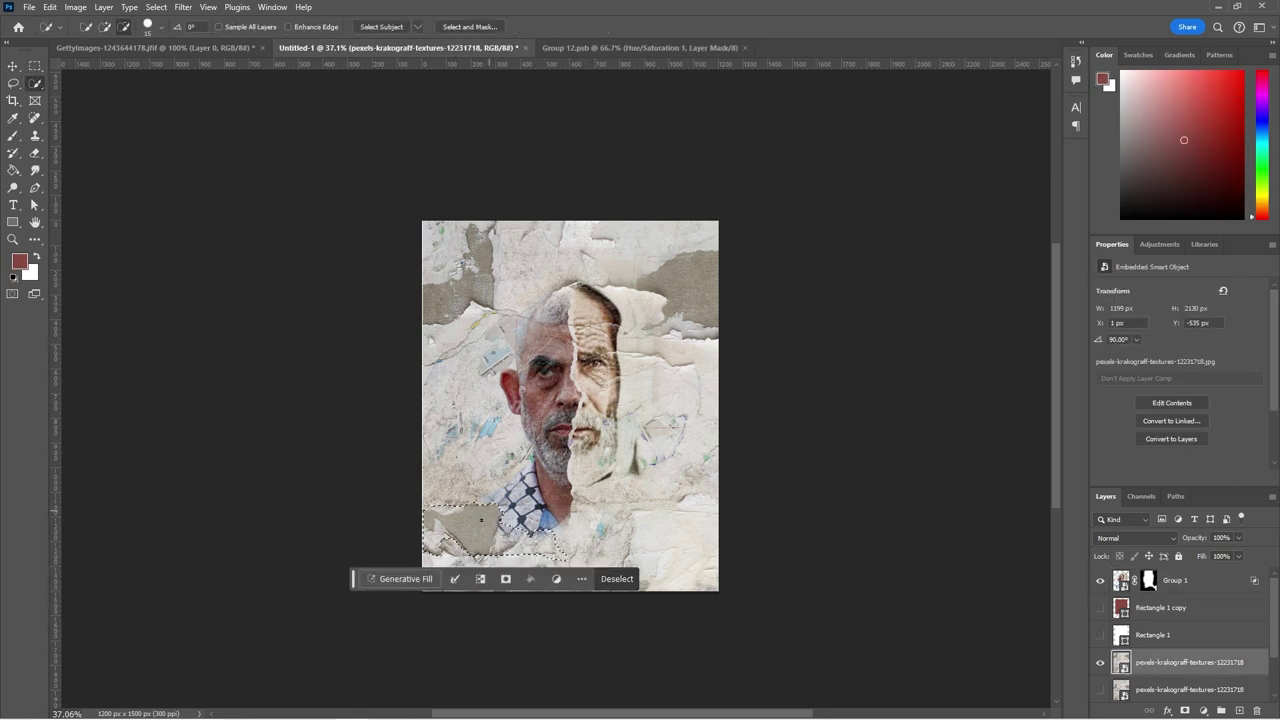
click(1148, 580)
key(b)
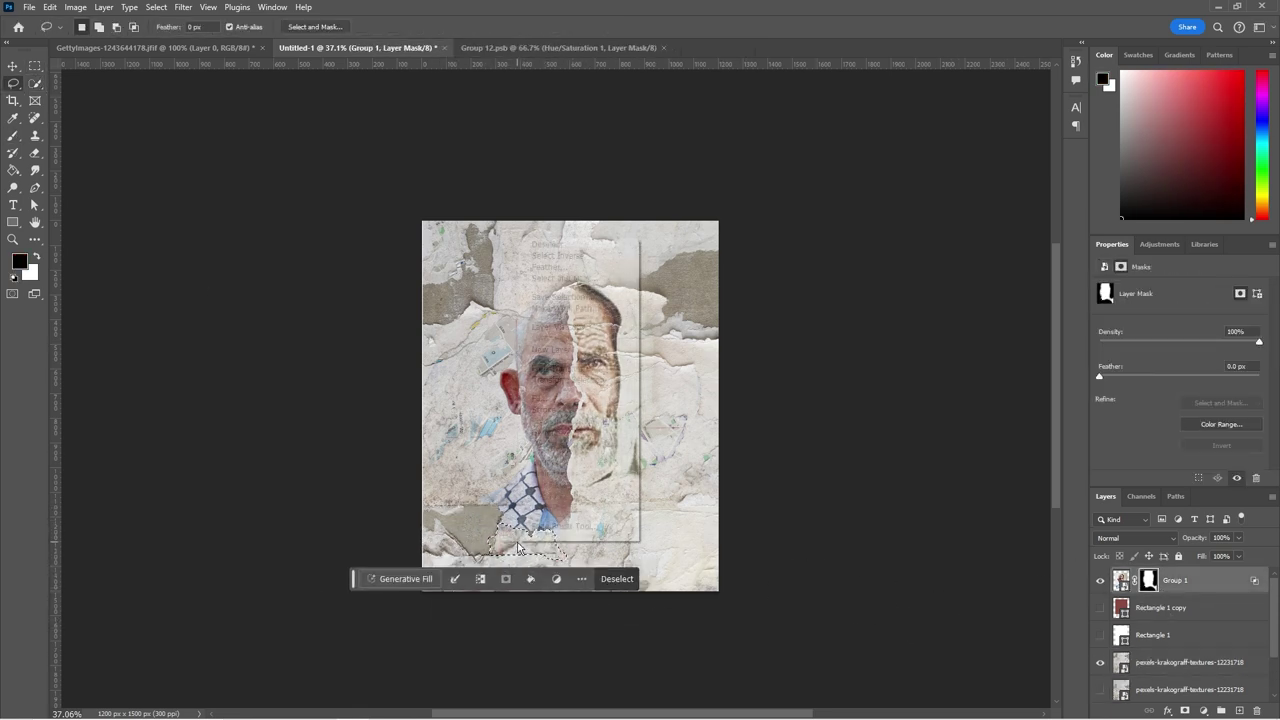
key(alt+BackSpace)
key(ctrl+d)
click(1103, 636)
click(1149, 640)
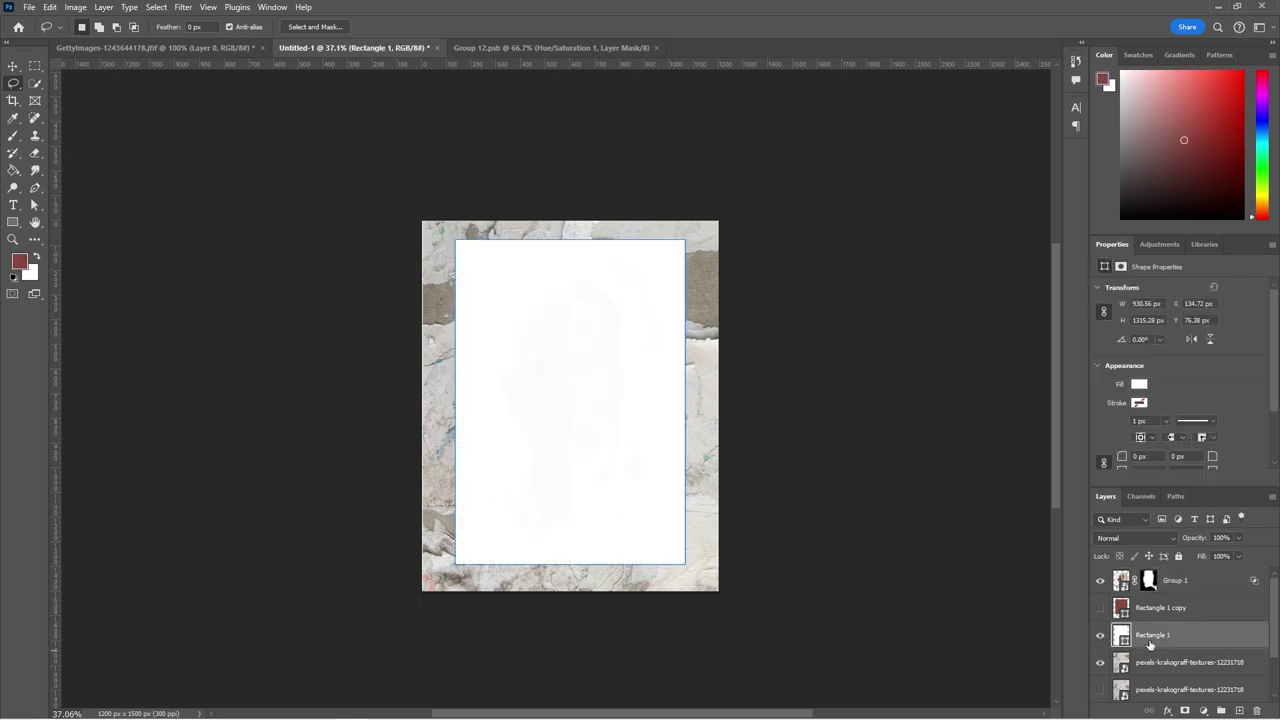
- Loosen Rectangle 1's Blend If and give it the beige fill #a69a85
double_click(1248, 639)
mouse_move(1066, 472)
mouse_down()
mouse_move(946, 470)
mouse_move(968, 472)
mouse_up()
click(1182, 219)
double_click(1121, 635)
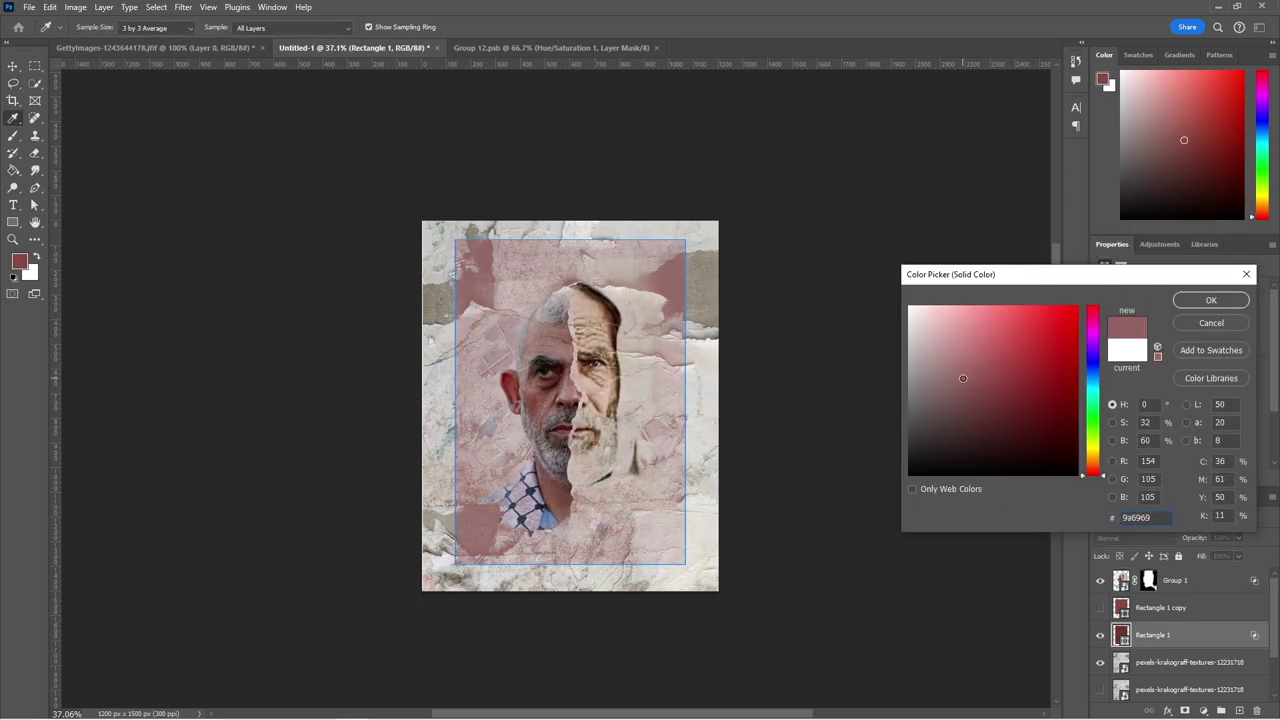
click(942, 384)
click(1092, 458)
click(942, 374)
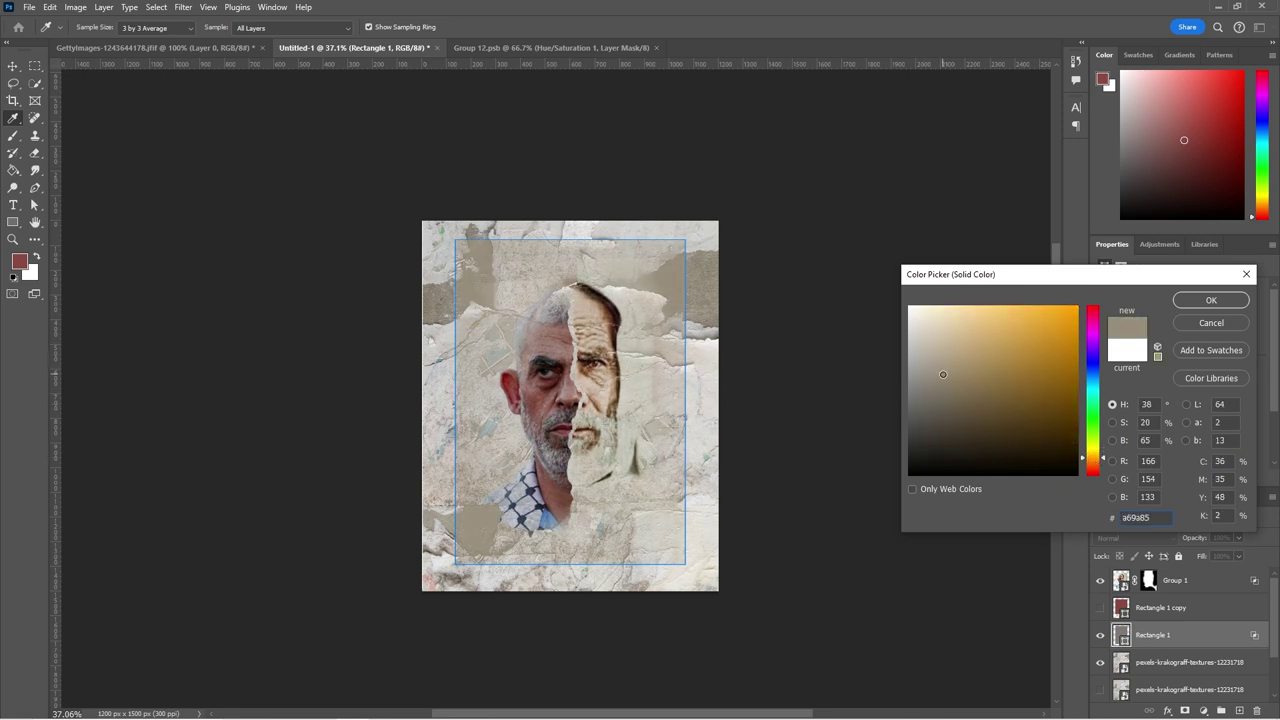
click(943, 383)
- Scale Rectangle 1 down to about 78 percent and retune its Blend If sliders
click(1210, 300)
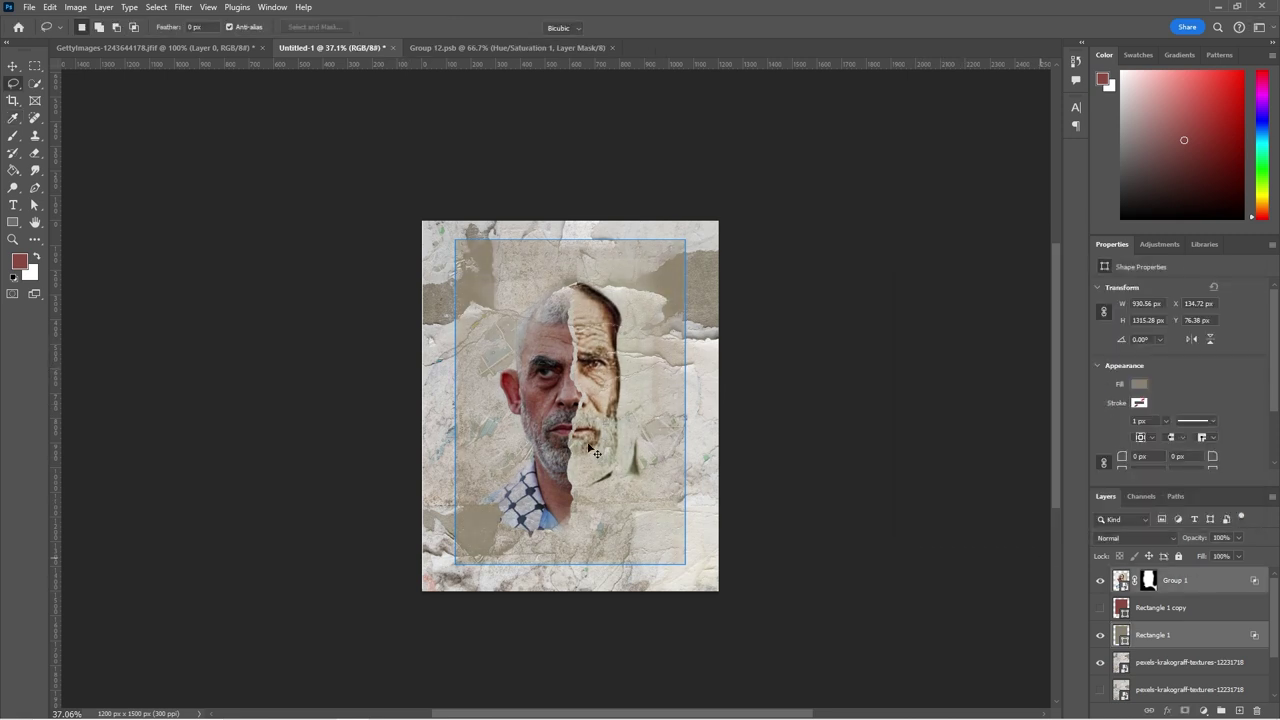
key(ctrl+t)
drag(685, 563, 660, 531)
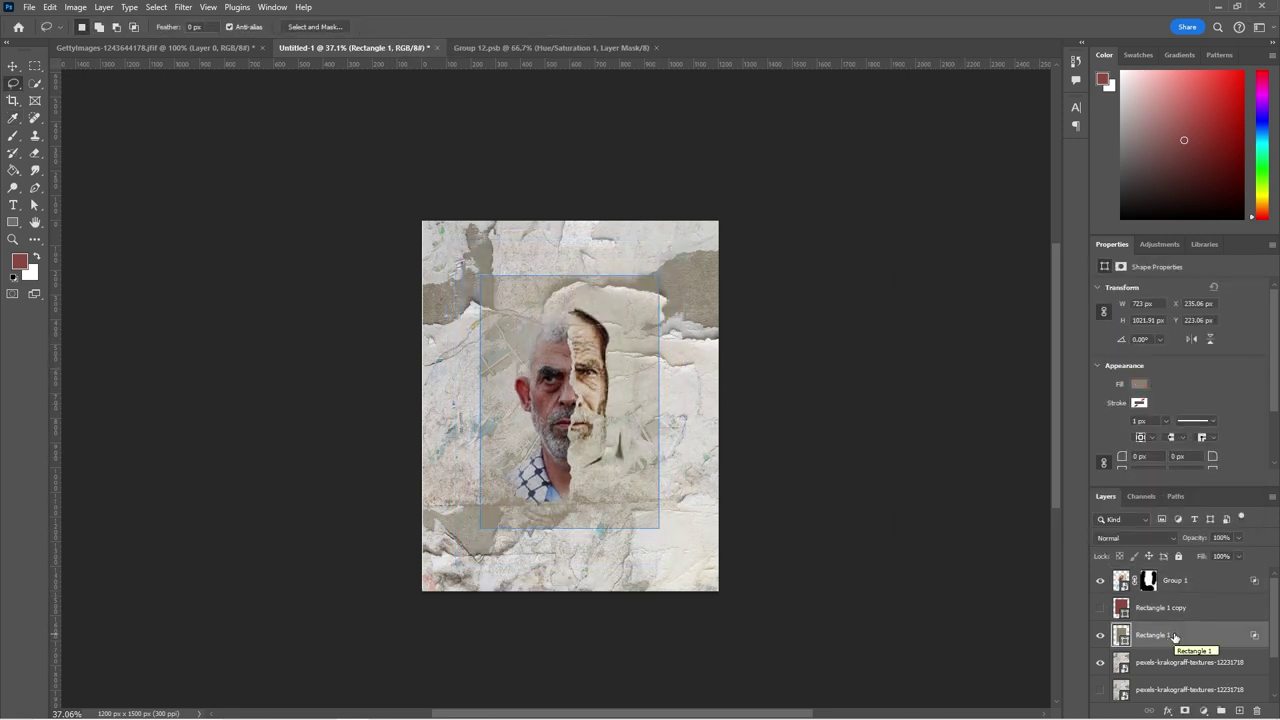
double_click(1208, 635)
drag(925, 474, 903, 474)
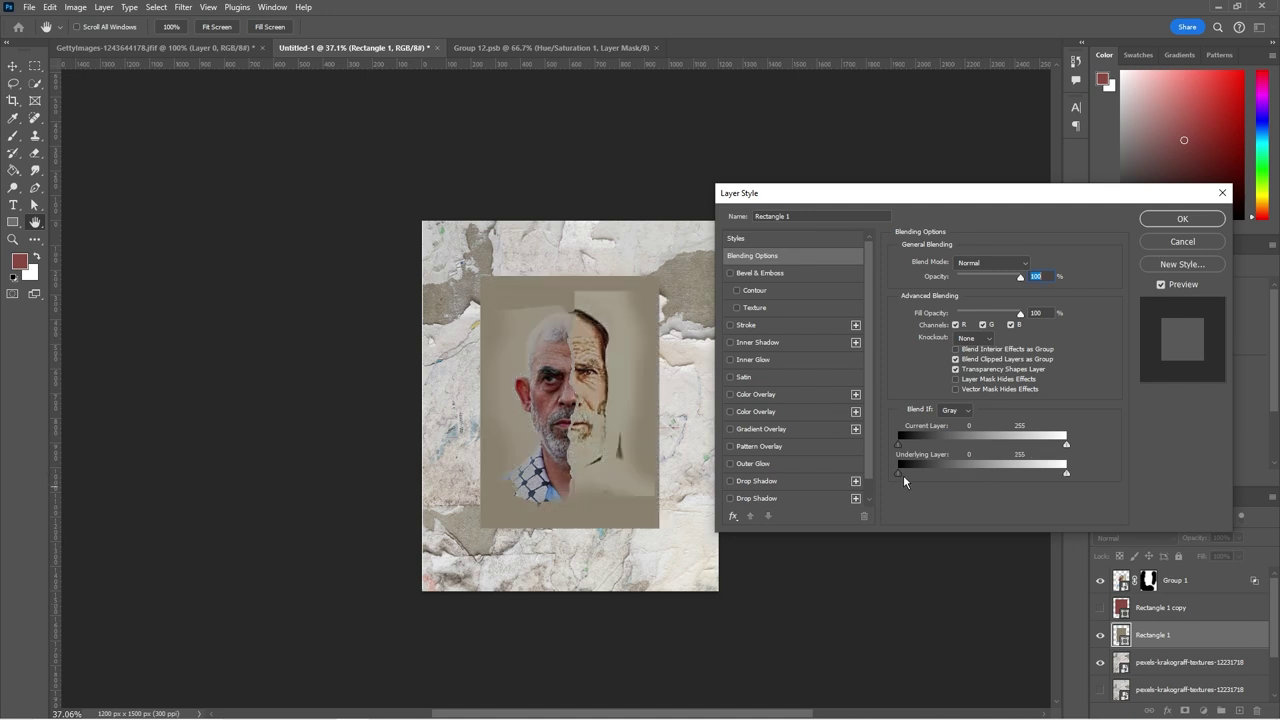
mouse_move(1016, 472)
mouse_down()
mouse_move(1029, 486)
mouse_move(1042, 476)
mouse_up()
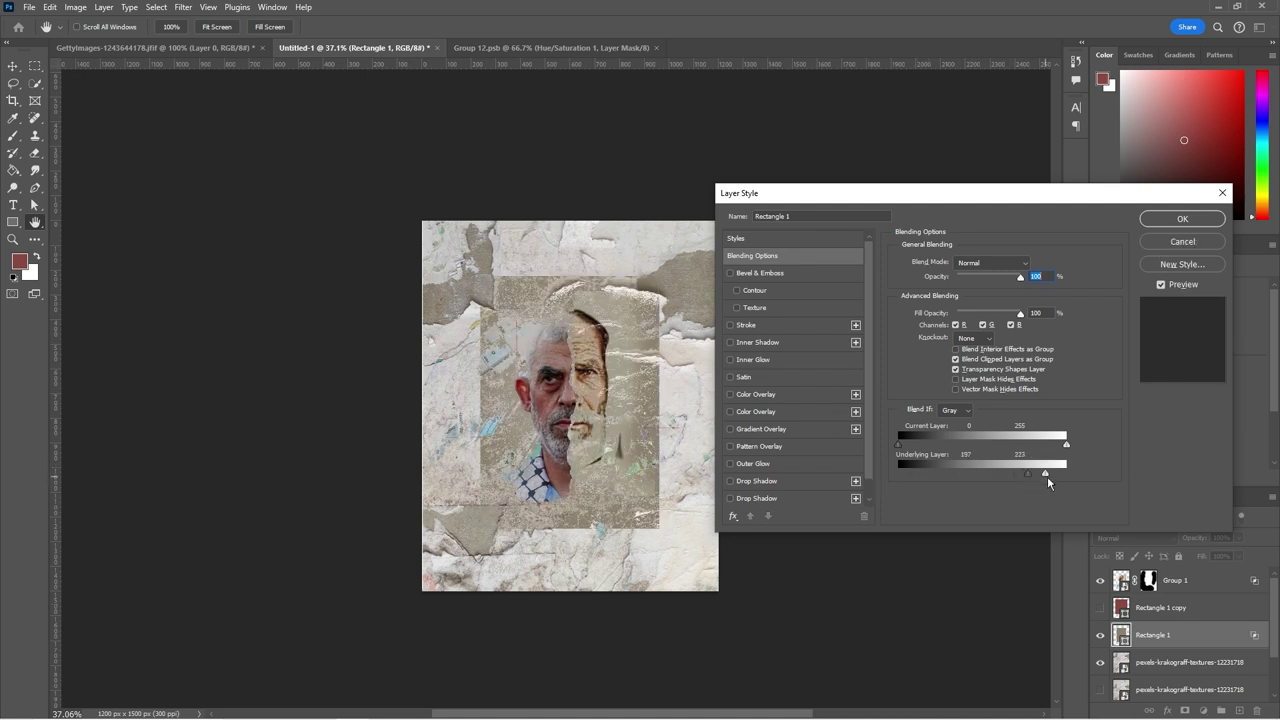
key(Return)
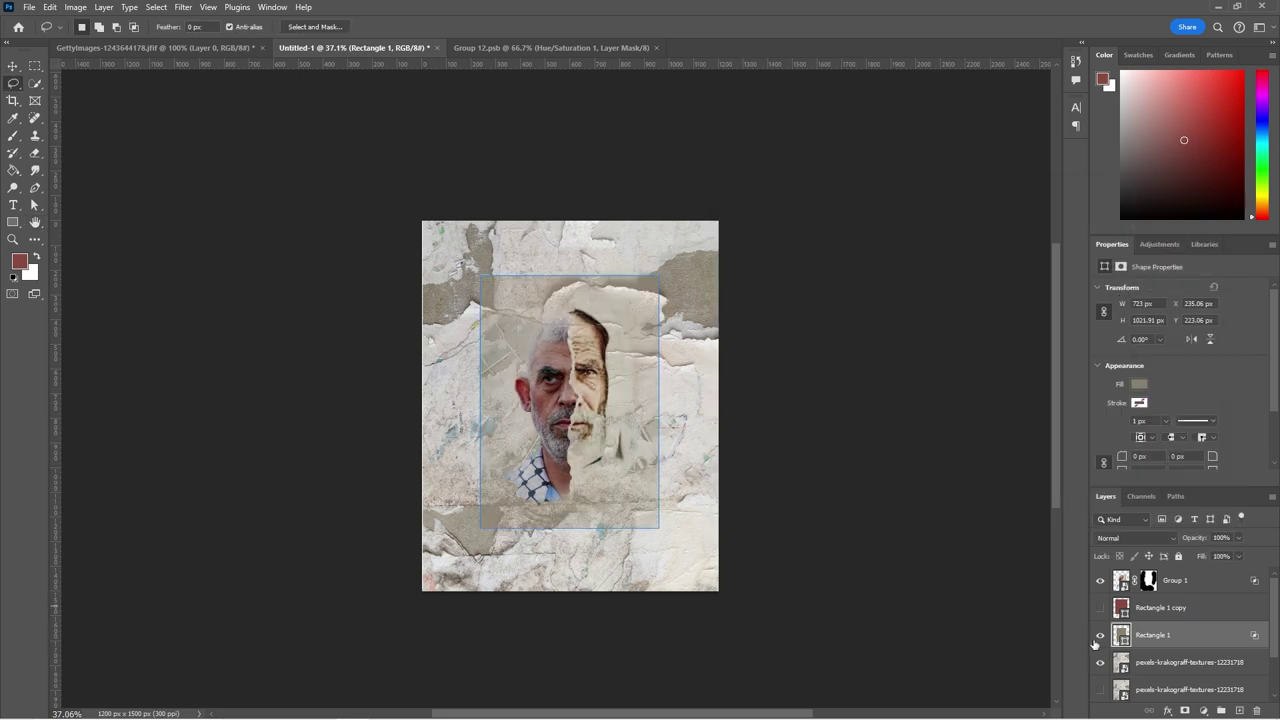
click(1100, 636)
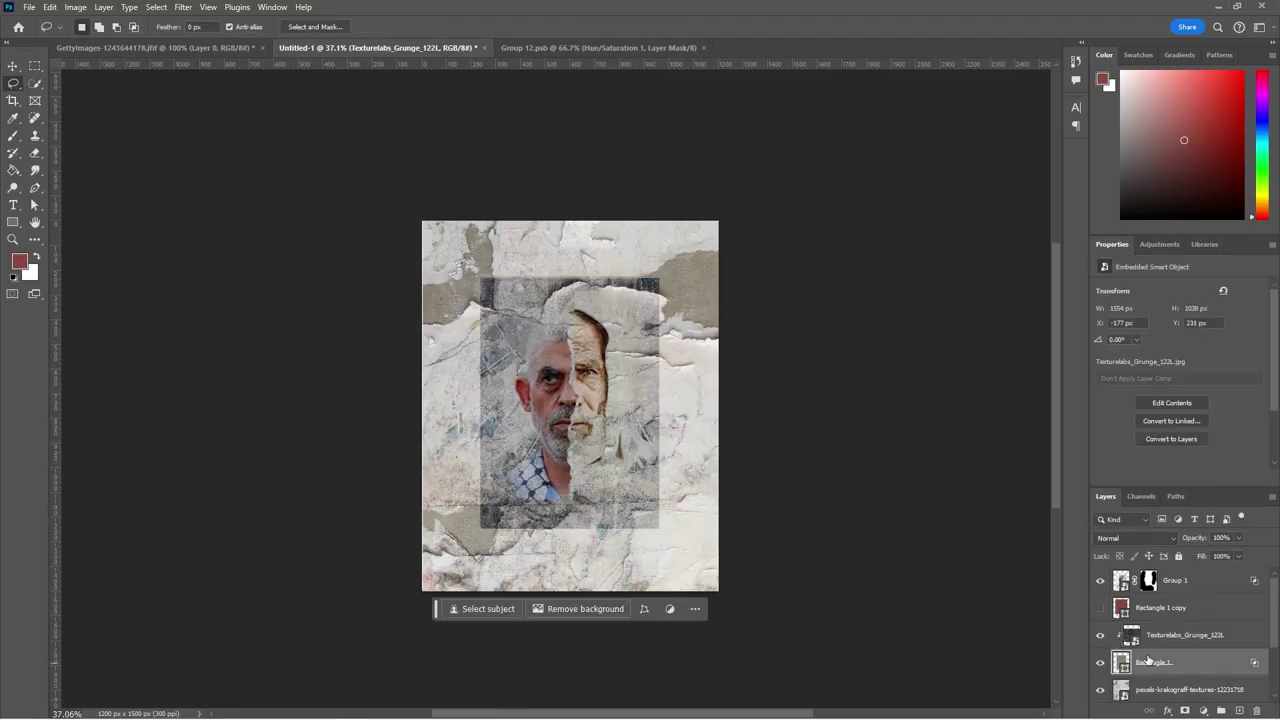
- Swap the grunge texture for the 56113-O8FXP0-18 crumpled paper texture
double_click(1252, 663)
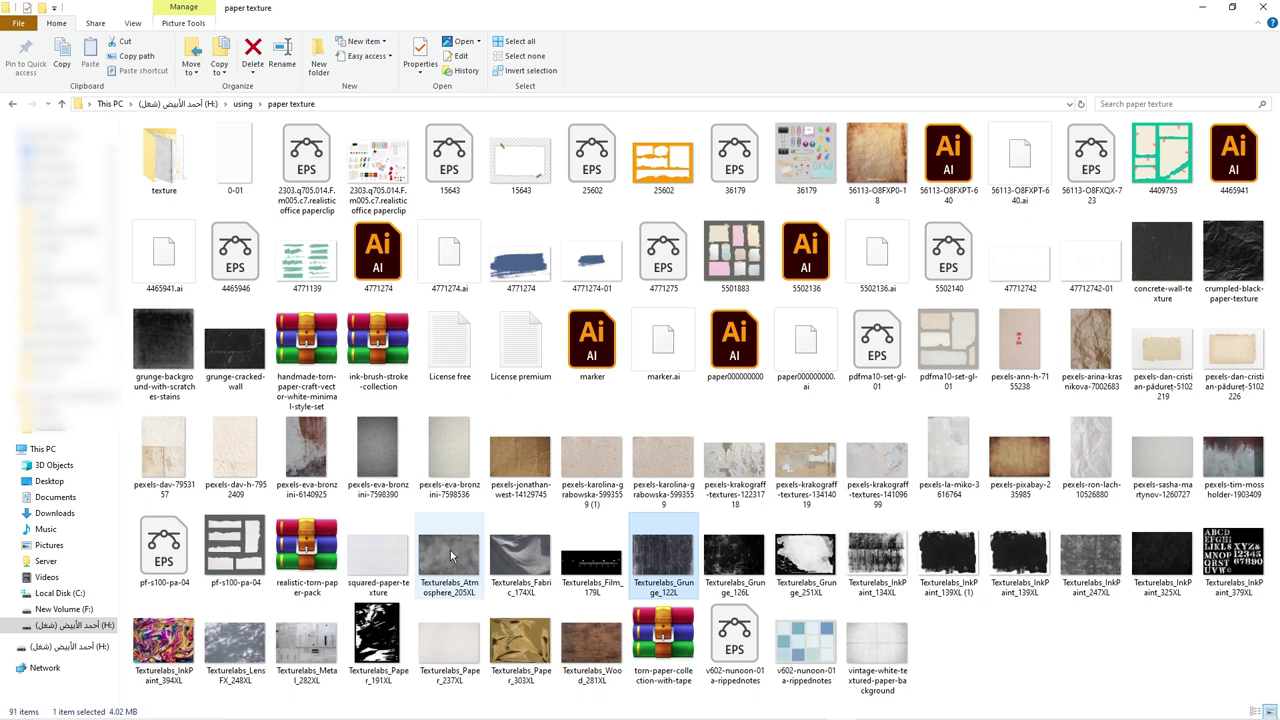
click(451, 557)
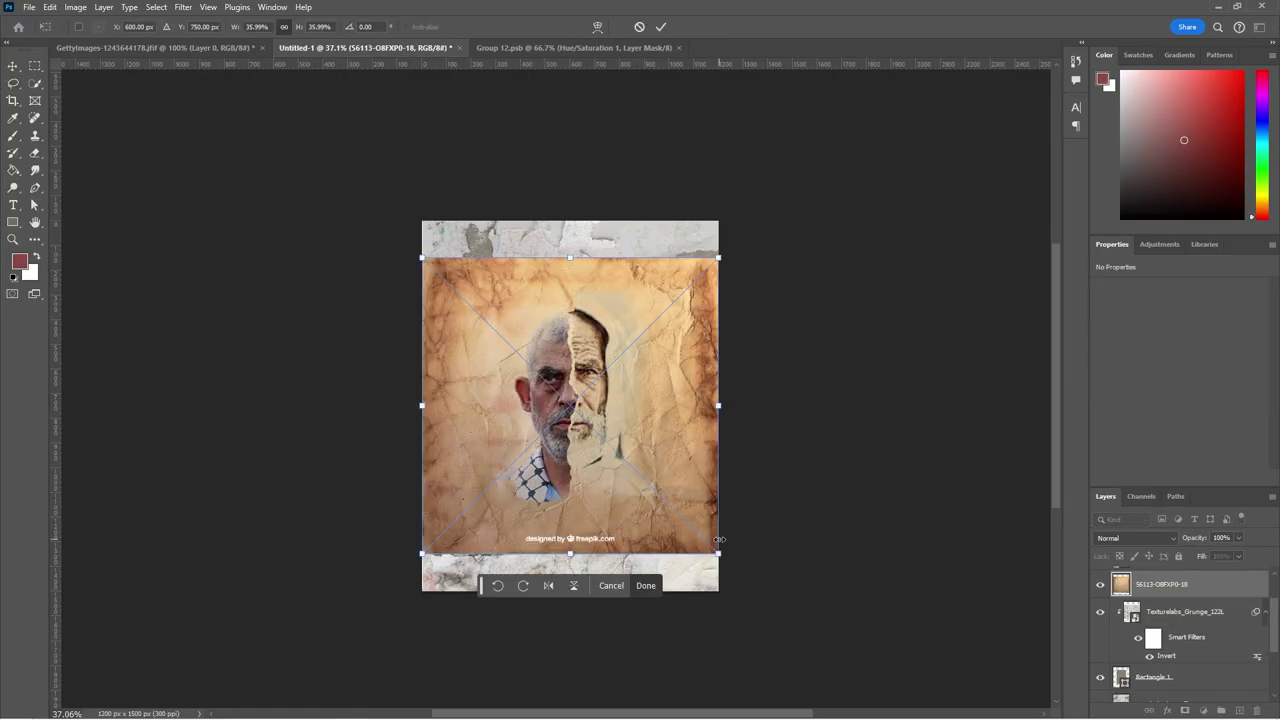
key(Return)
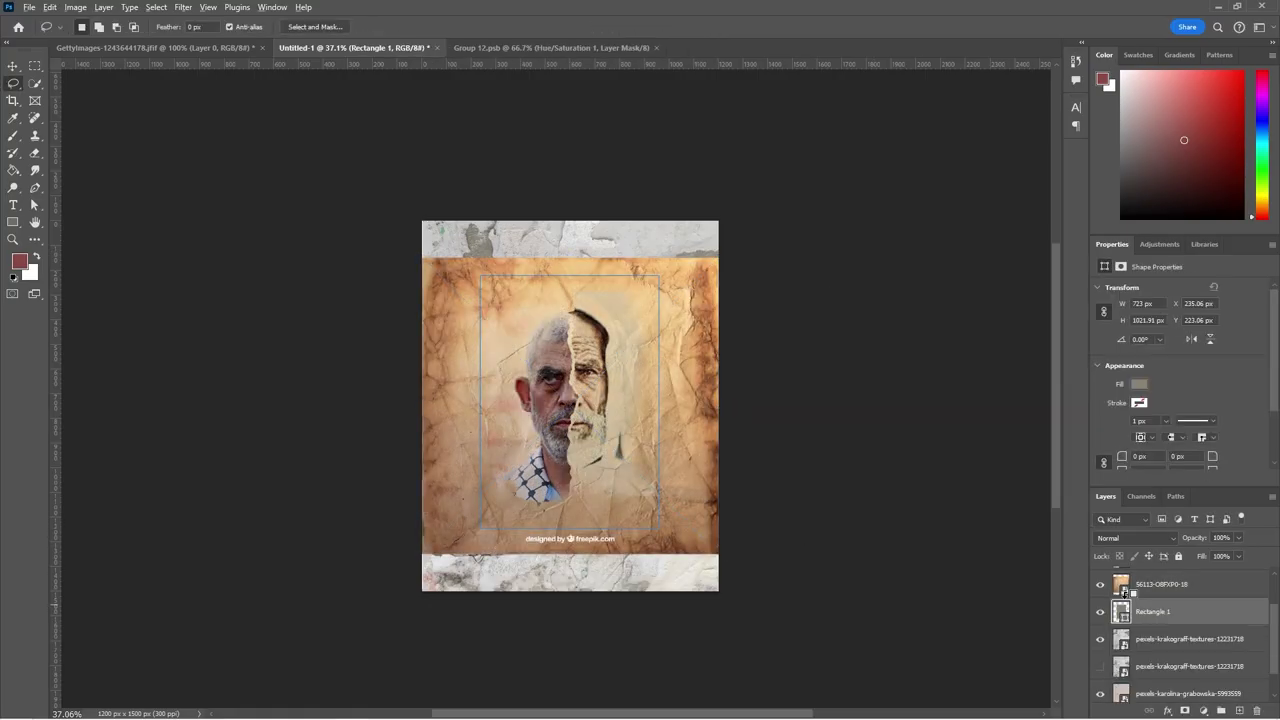
- Clip the paper texture to Rectangle 1, duplicate the rectangle and scale the copy inward
key(ctrl+alt+g)
key(ctrl+j)
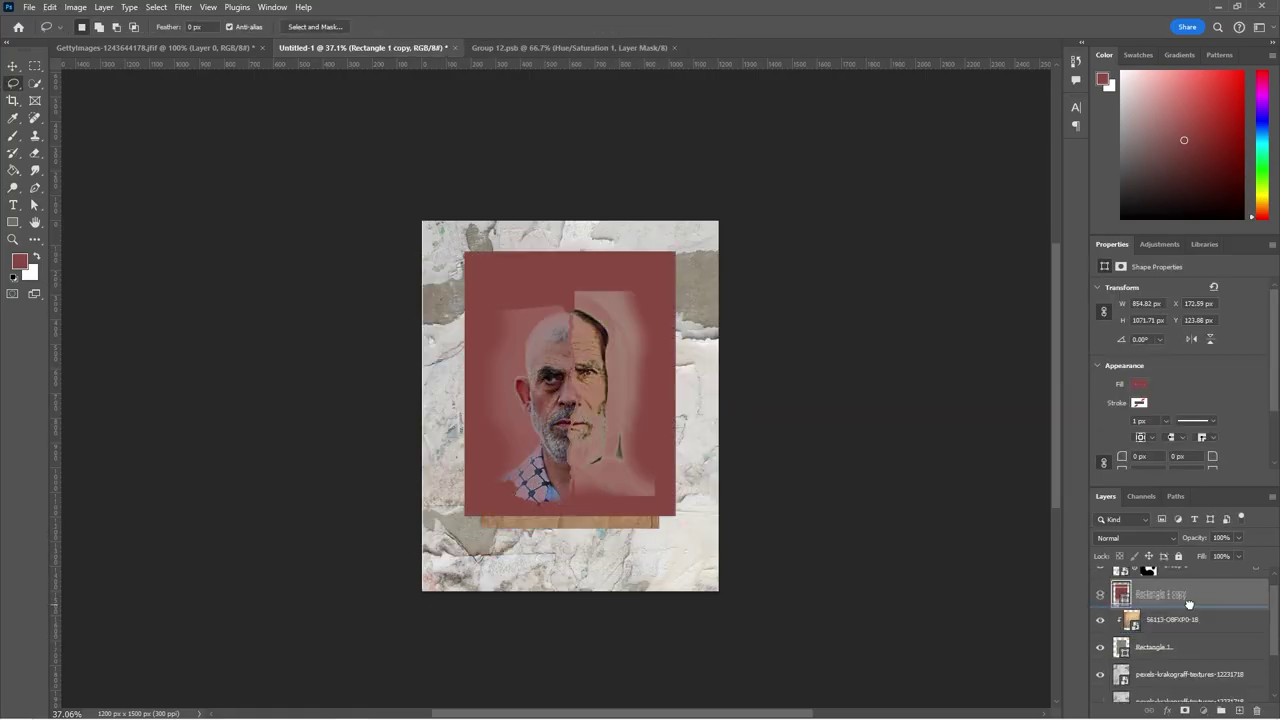
key(ctrl+t)
drag(675, 515, 638, 468)
drag(638, 383, 643, 402)
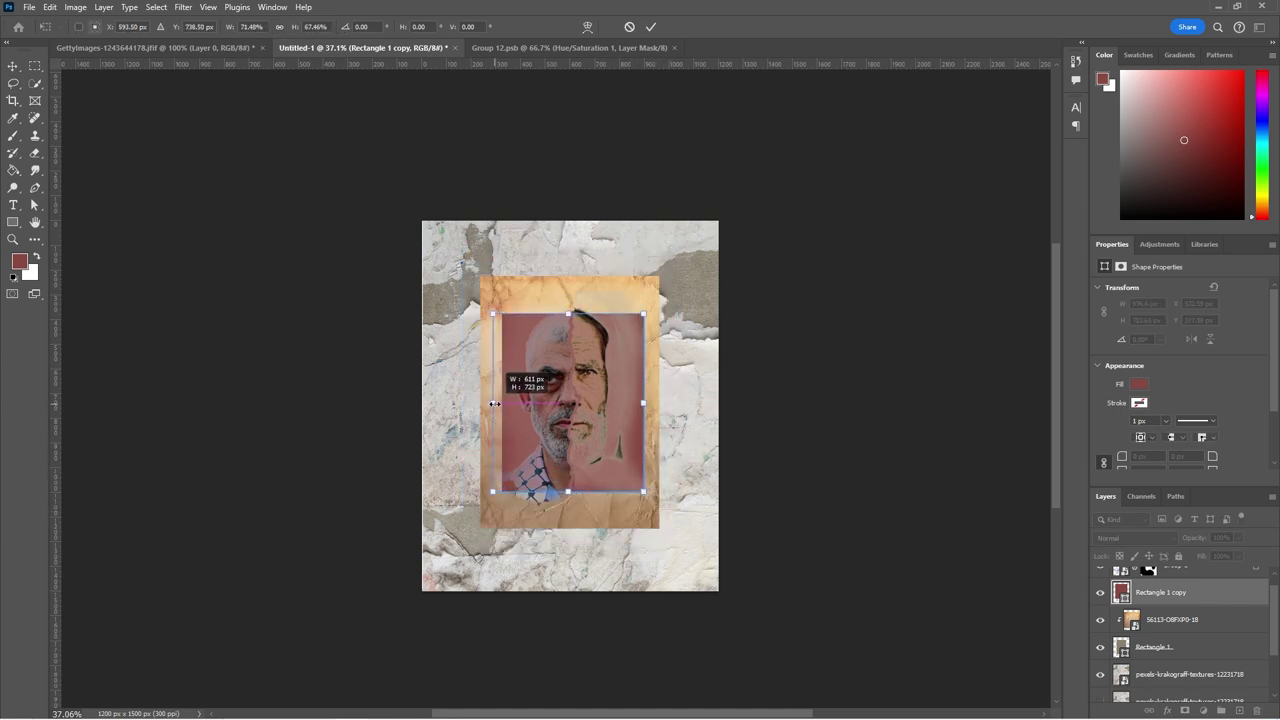
drag(569, 314, 569, 291)
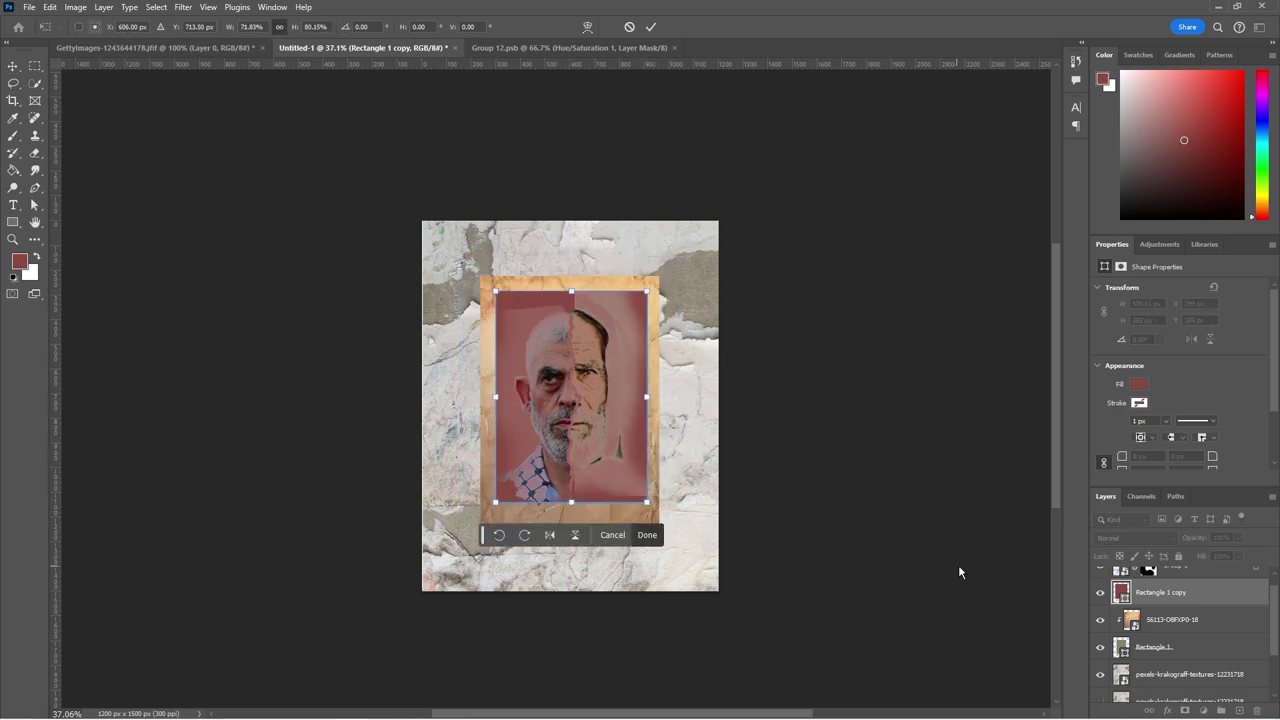
double_click(1121, 592)
- Set the inner rectangle copy's fill to none
key(Escape)
click(1140, 384)
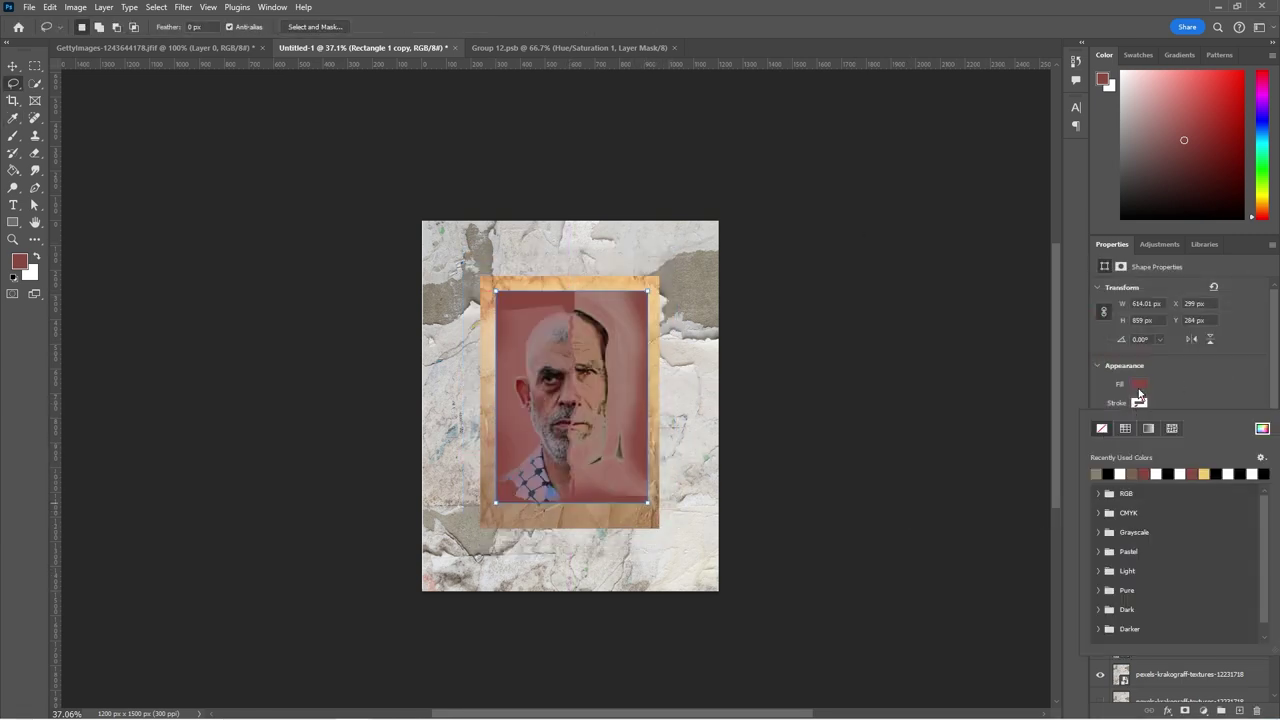
click(1101, 428)
scroll(1200, 640, up, 1)
- Adjust Rectangle 1's Blend If sliders so the portrait shows through the frame
double_click(1225, 662)
drag(1067, 473, 1003, 473)
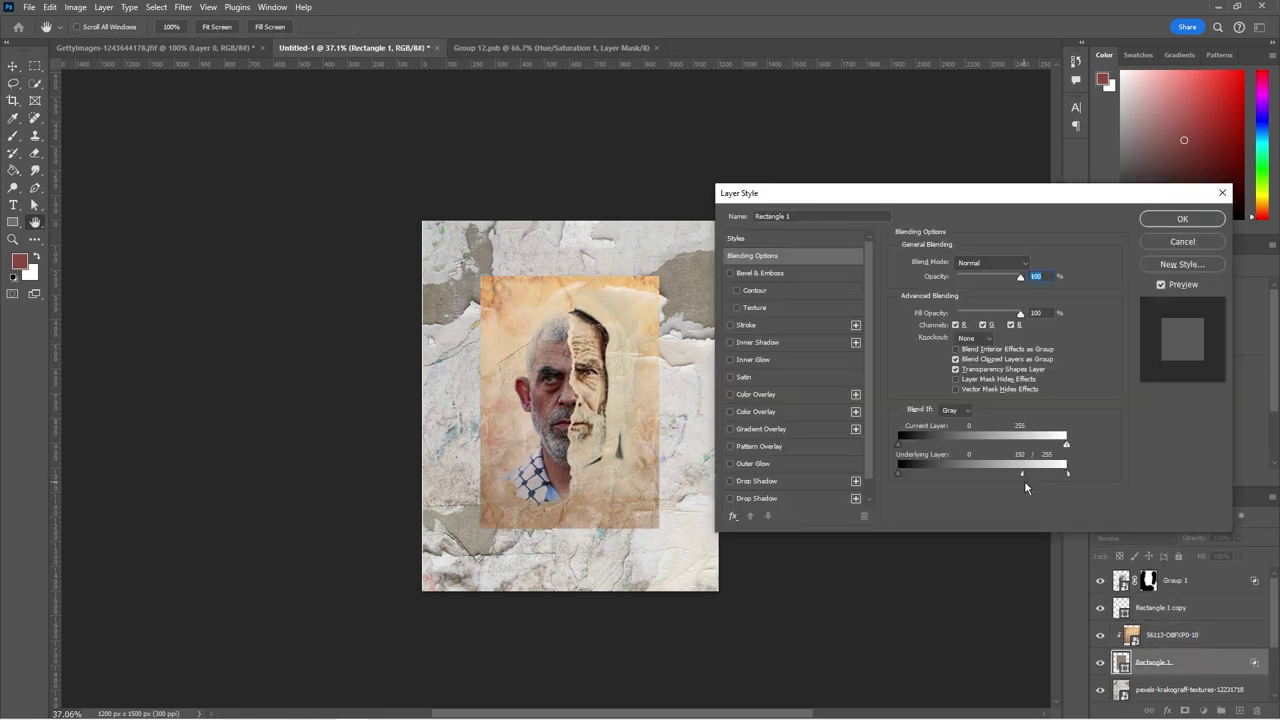
click(1182, 241)
double_click(1121, 662)
key(Escape)
double_click(1235, 662)
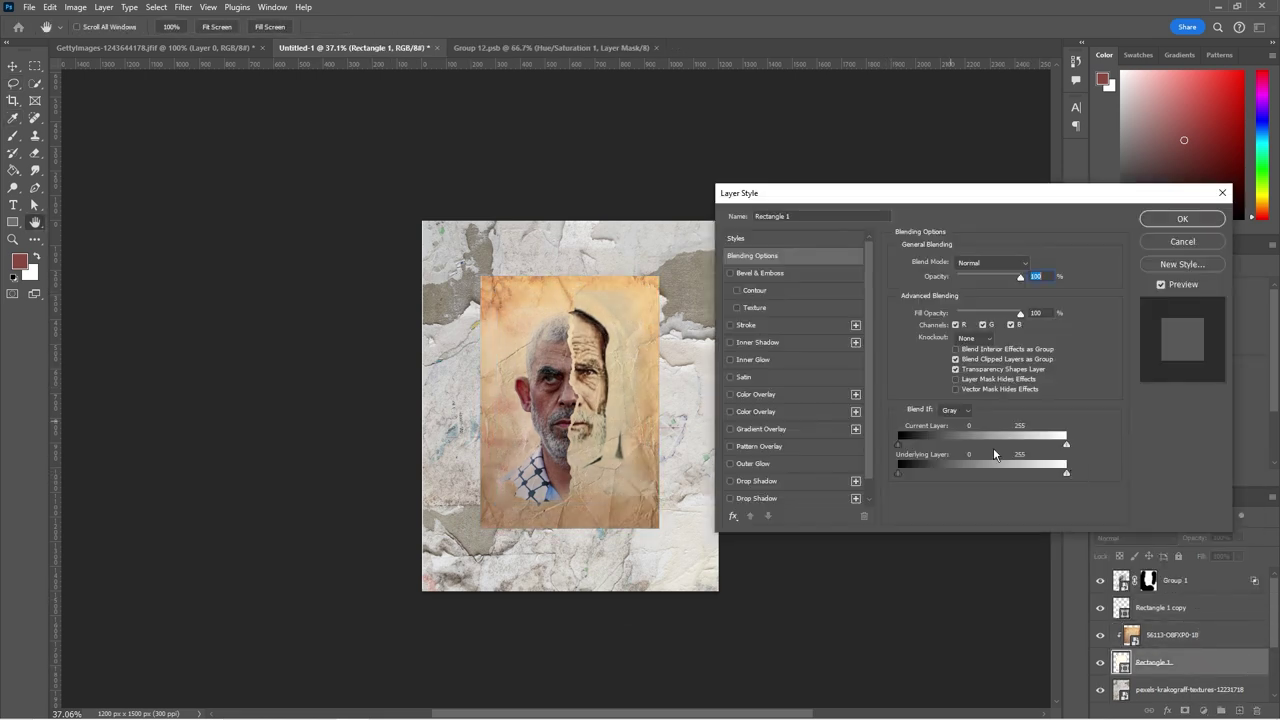
drag(1048, 481, 1022, 476)
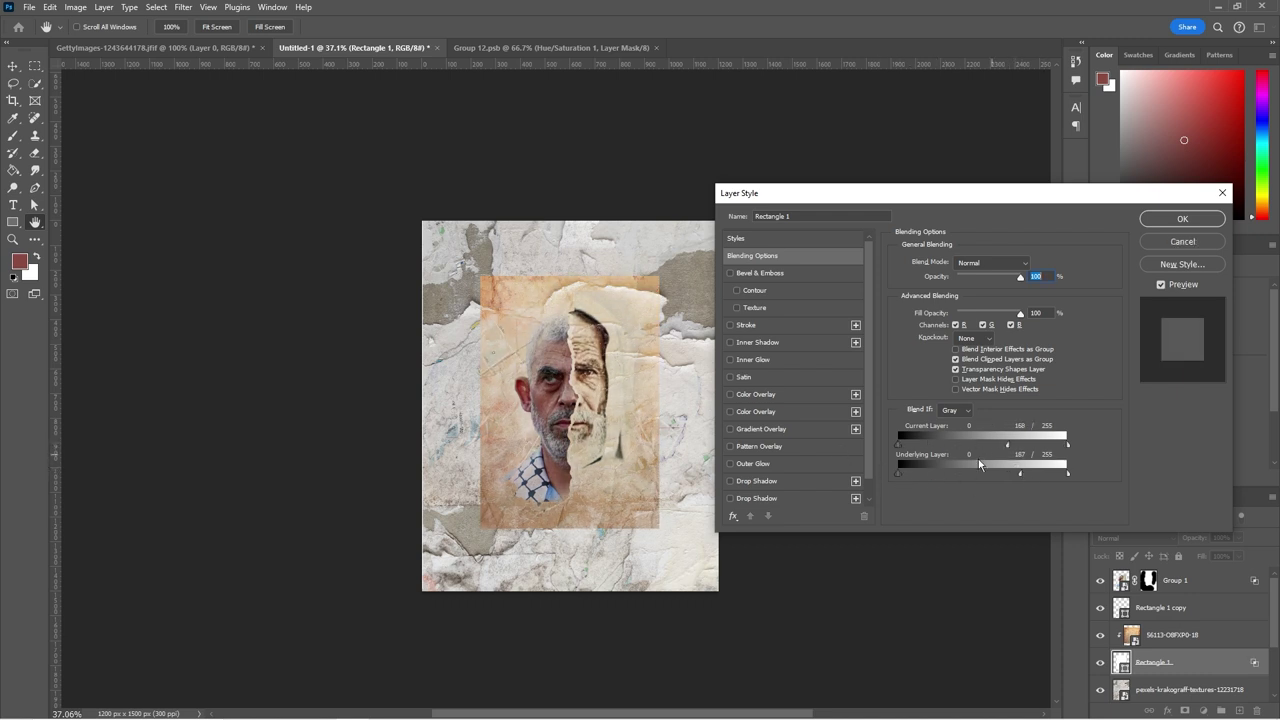
drag(989, 472, 1030, 475)
click(1182, 218)
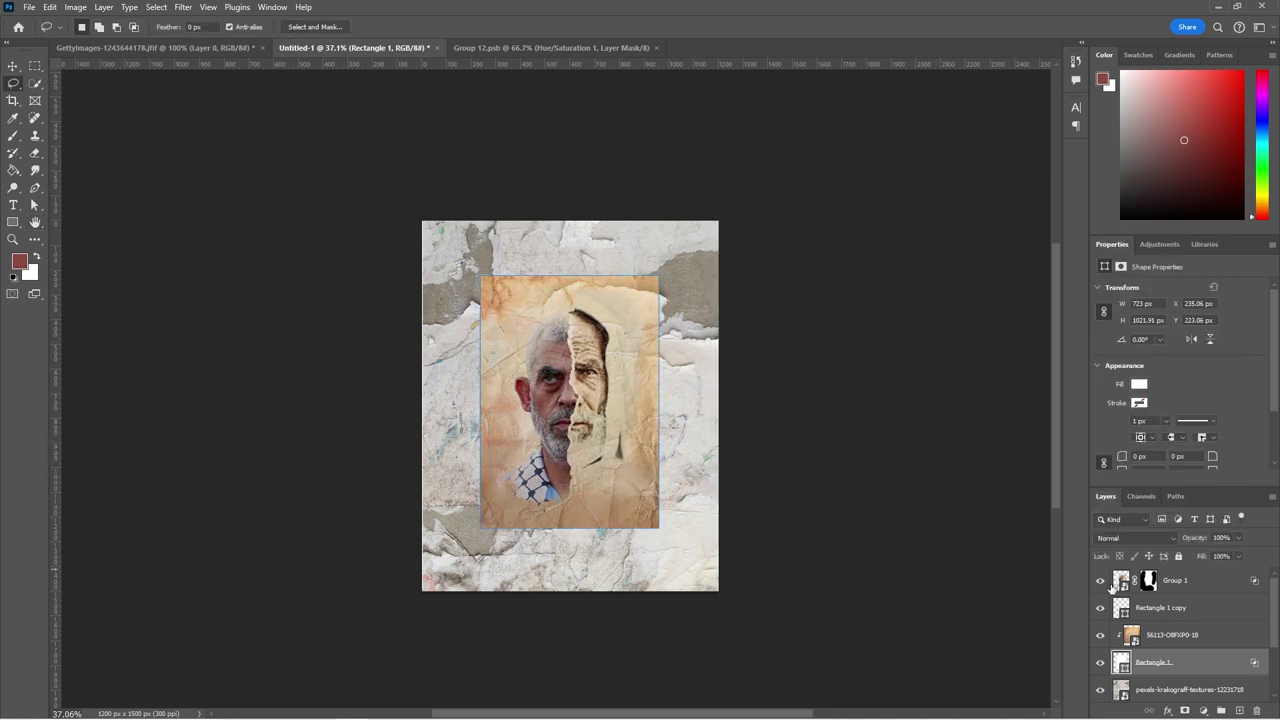
- Browse the texture folders in File Explorer, ending in the using folder
click(871, 640)
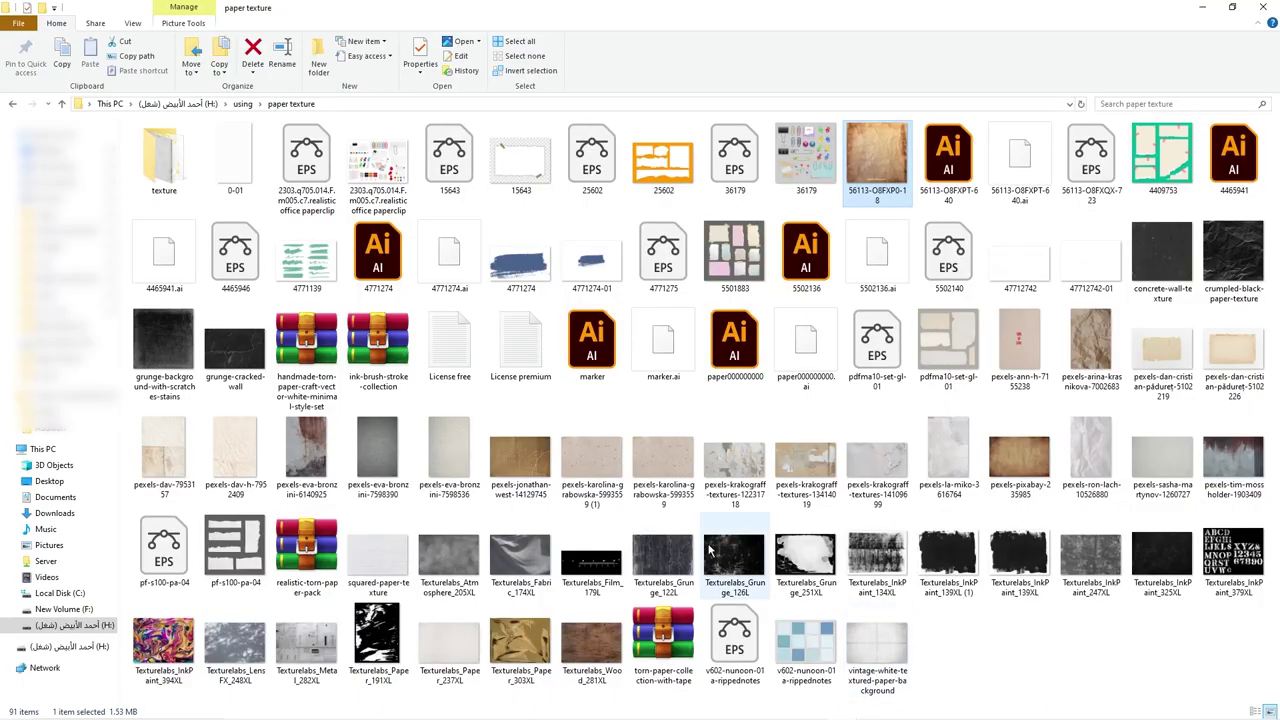
double_click(160, 170)
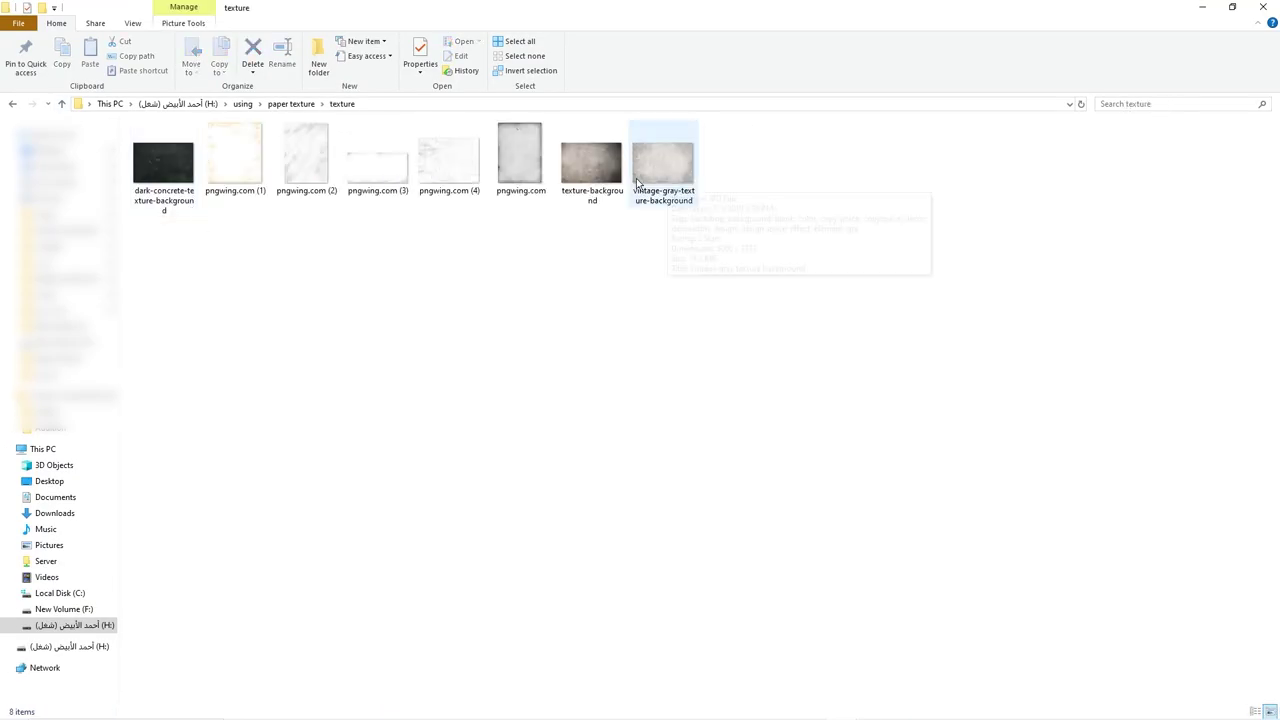
click(290, 104)
click(243, 104)
double_click(372, 190)
click(245, 104)
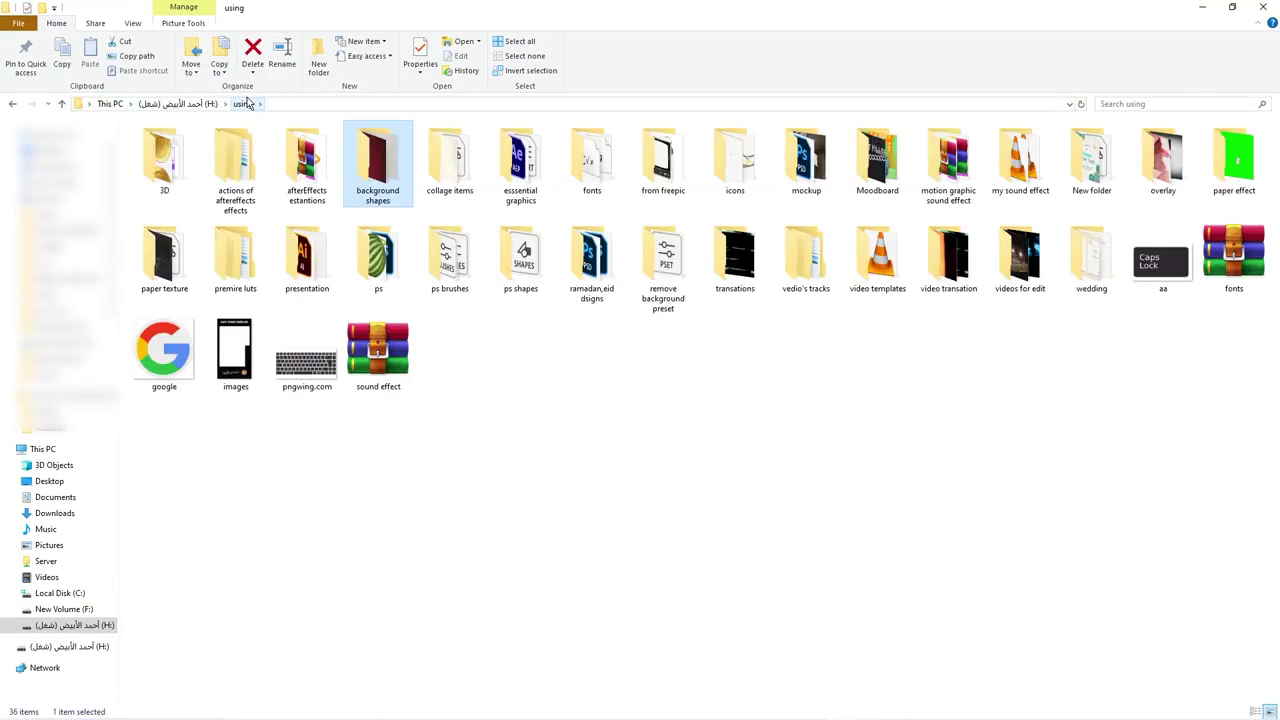
- Switch to the web browser's address bar
key(alt+Tab)
click(366, 89)
click(472, 57)
- Go to Pixabay and search for 'wall texture'
text(pix)
key(Return)
click(385, 126)
text(wall texture)
key(Return)
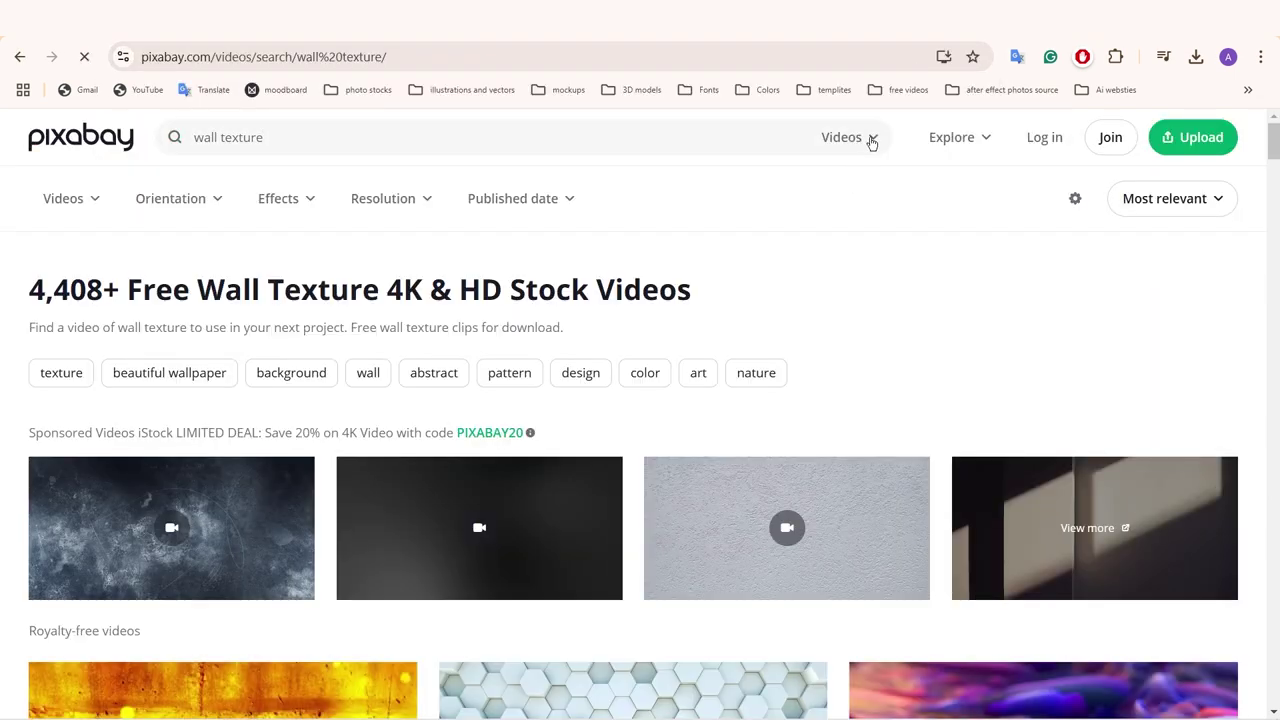
- Filter the results to all images and open the brick wall with window photo
click(866, 137)
click(787, 192)
scroll(787, 192, down, 4)
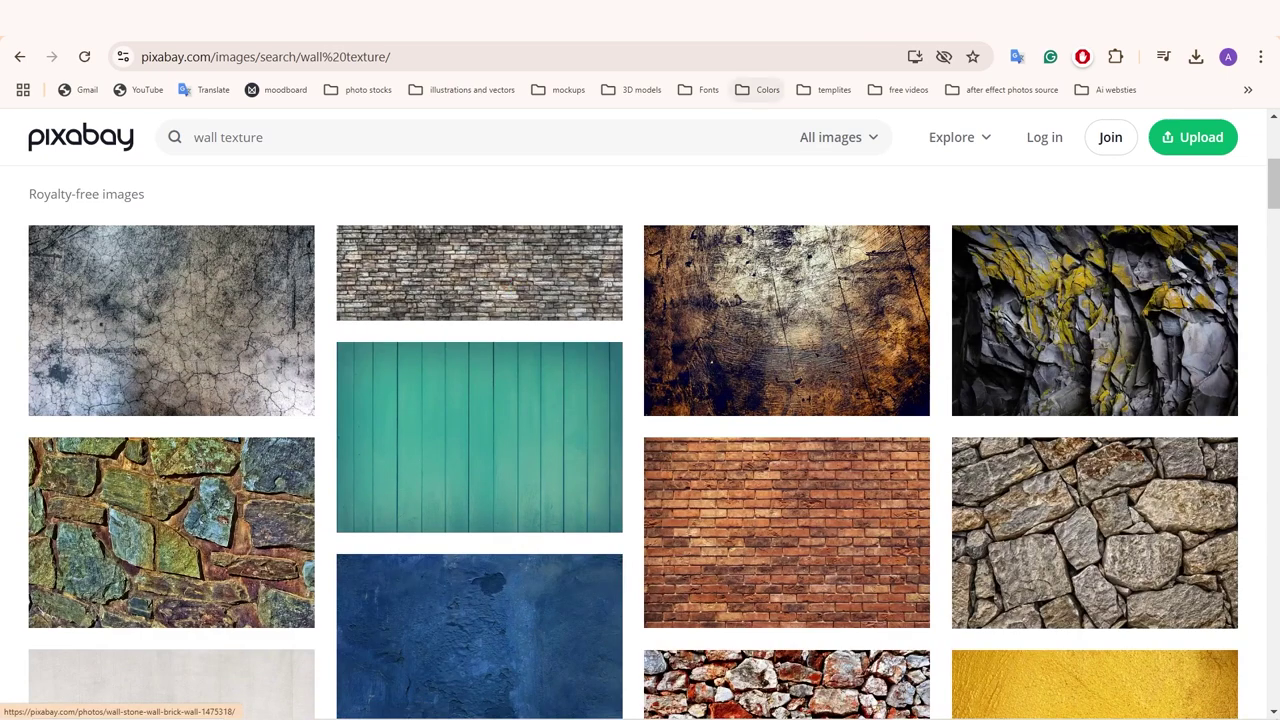
scroll(1276, 233, down, 1)
scroll(1276, 233, down, 4)
scroll(1263, 320, down, 5)
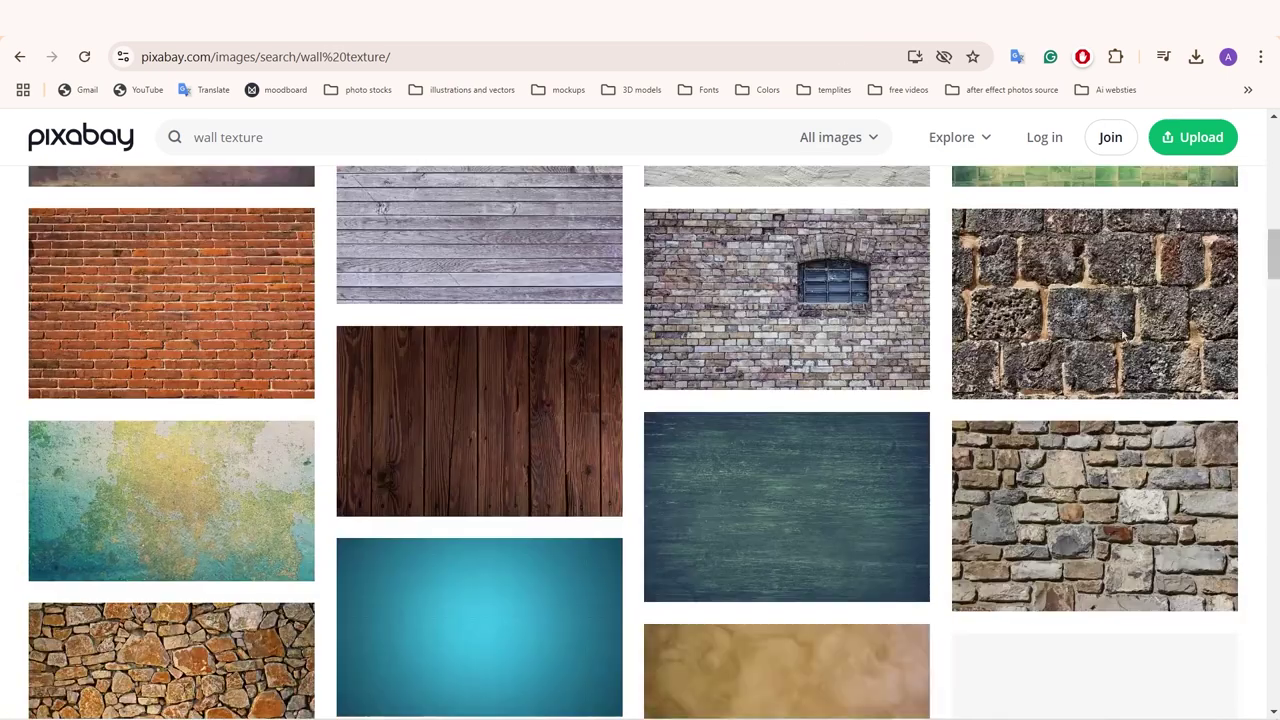
click(131, 340)
- Download the brick wall photo and save it as a JPG
scroll(1271, 368, down, 2)
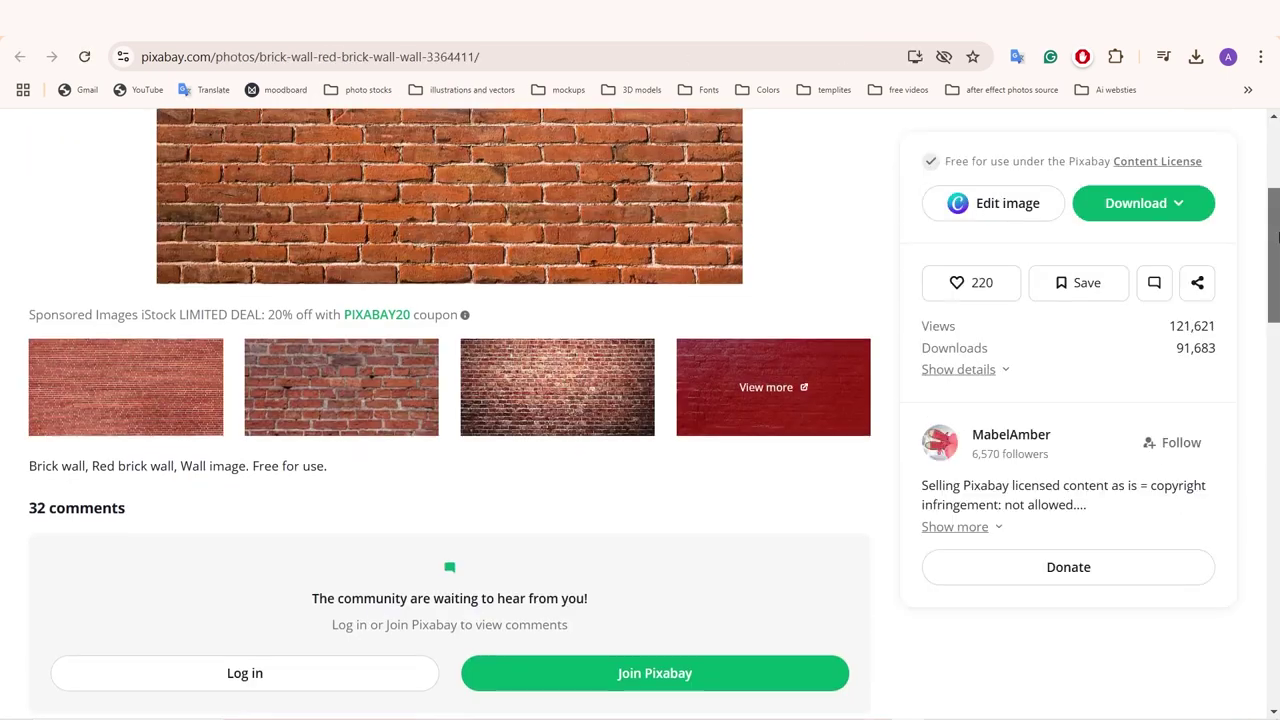
scroll(1271, 368, down, 6)
scroll(1271, 368, down, 2)
scroll(1274, 420, down, 2)
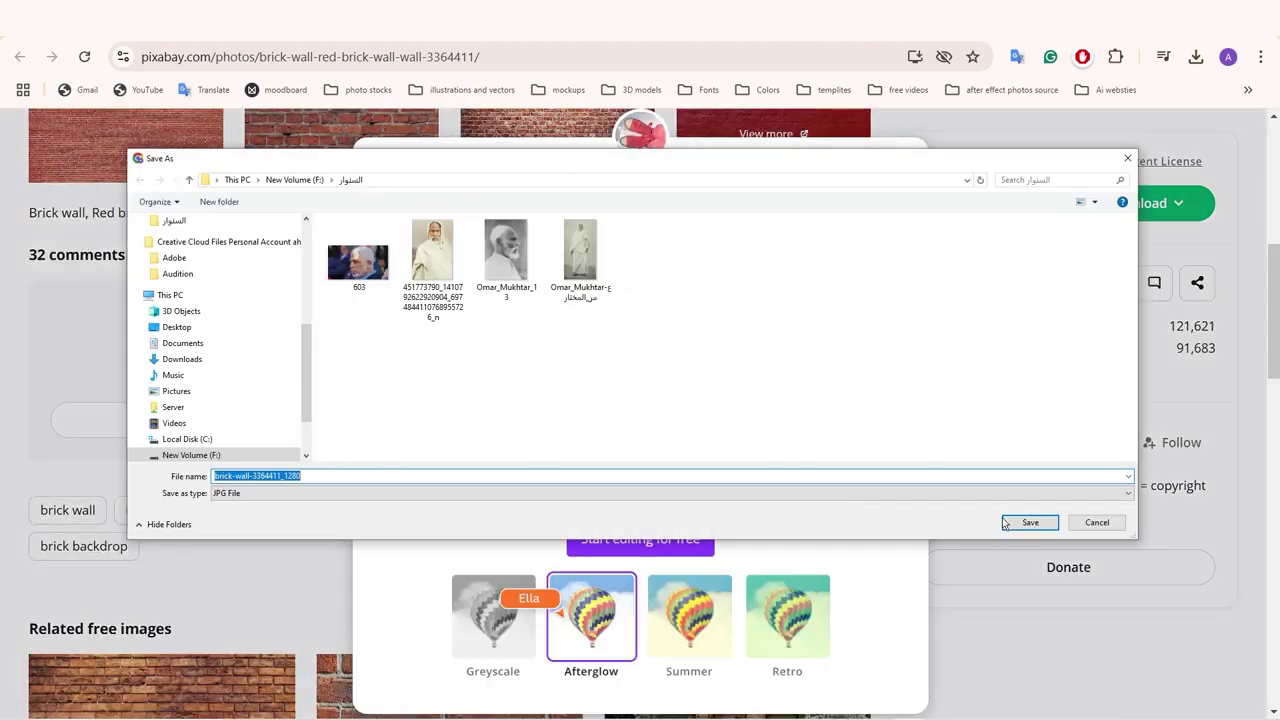
scroll(832, 215, down, 8)
scroll(1240, 246, up, 5)
scroll(1240, 246, up, 3)
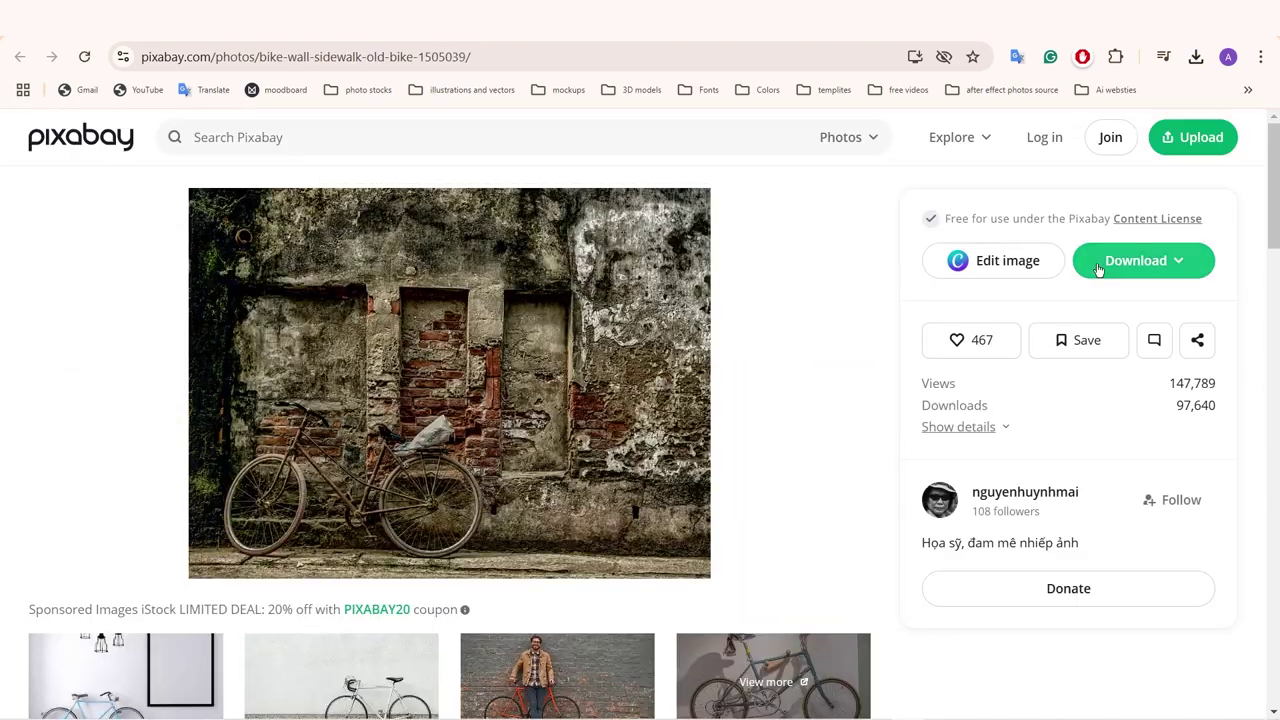
click(1136, 262)
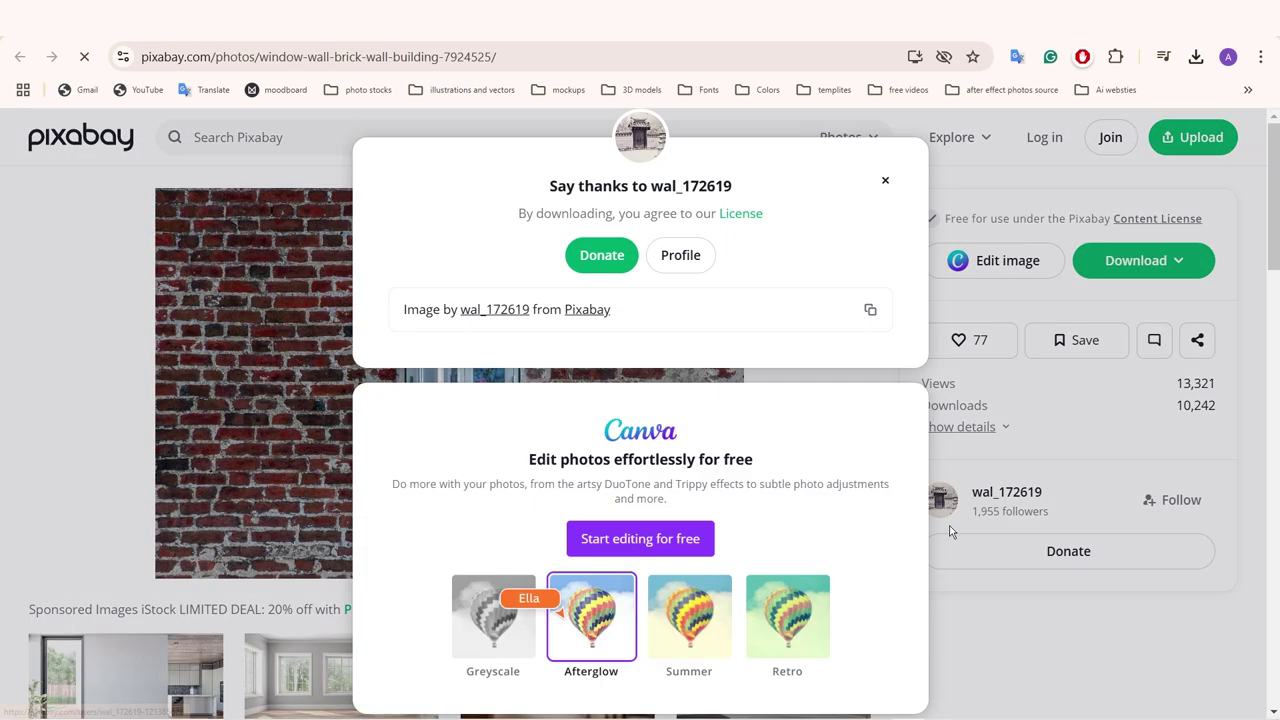
click(1030, 522)
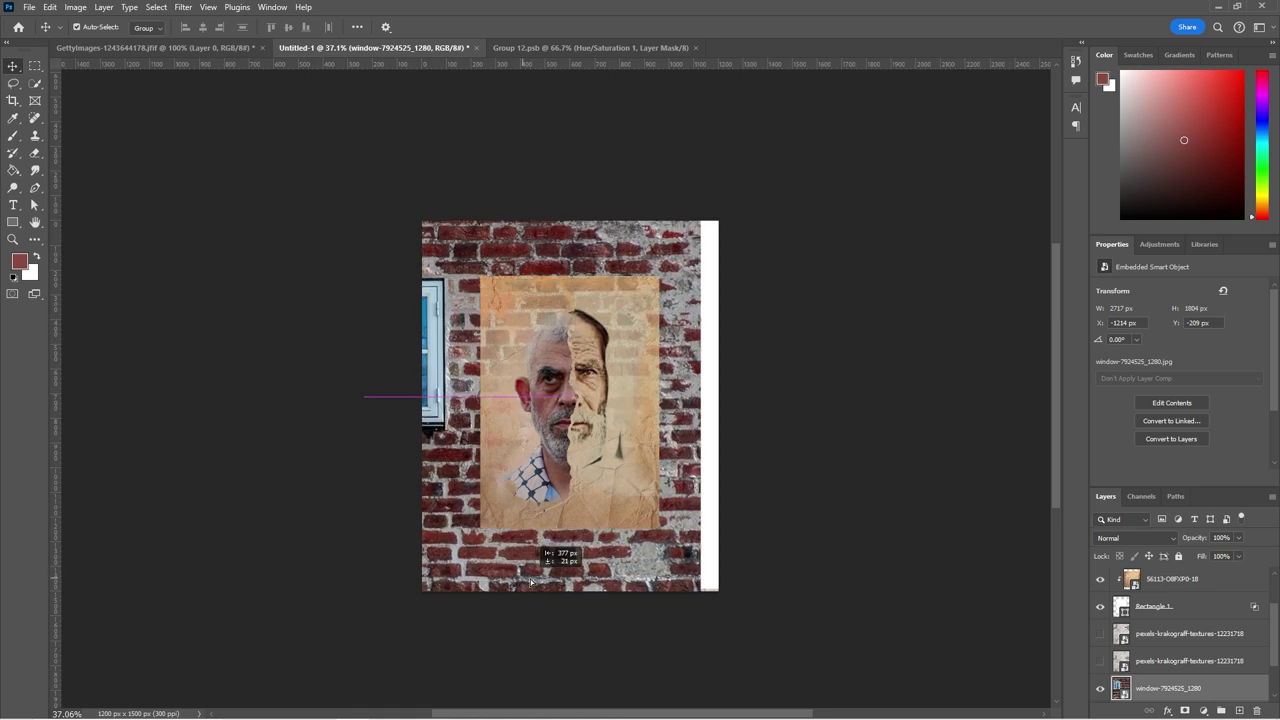
- Position the brick wall image to fill the canvas and lasso around its window
drag(531, 581, 703, 594)
key(l)
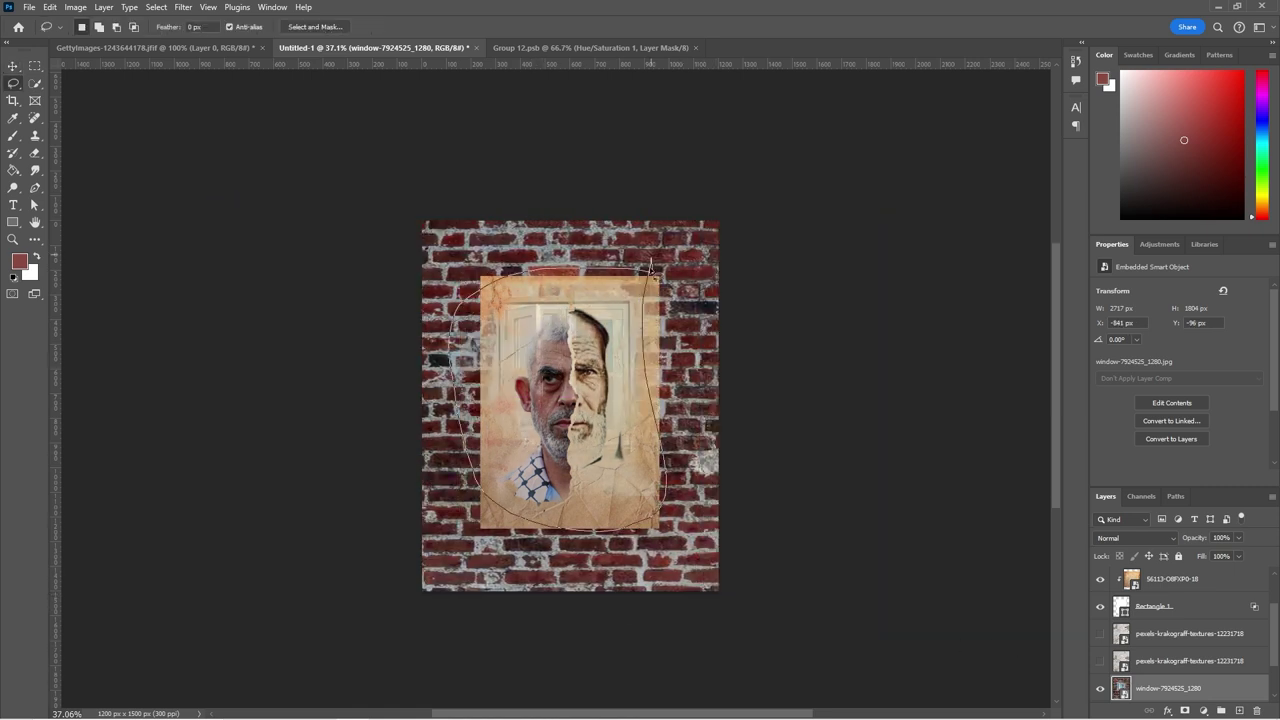
drag(650, 267, 652, 272)
right_click(1180, 688)
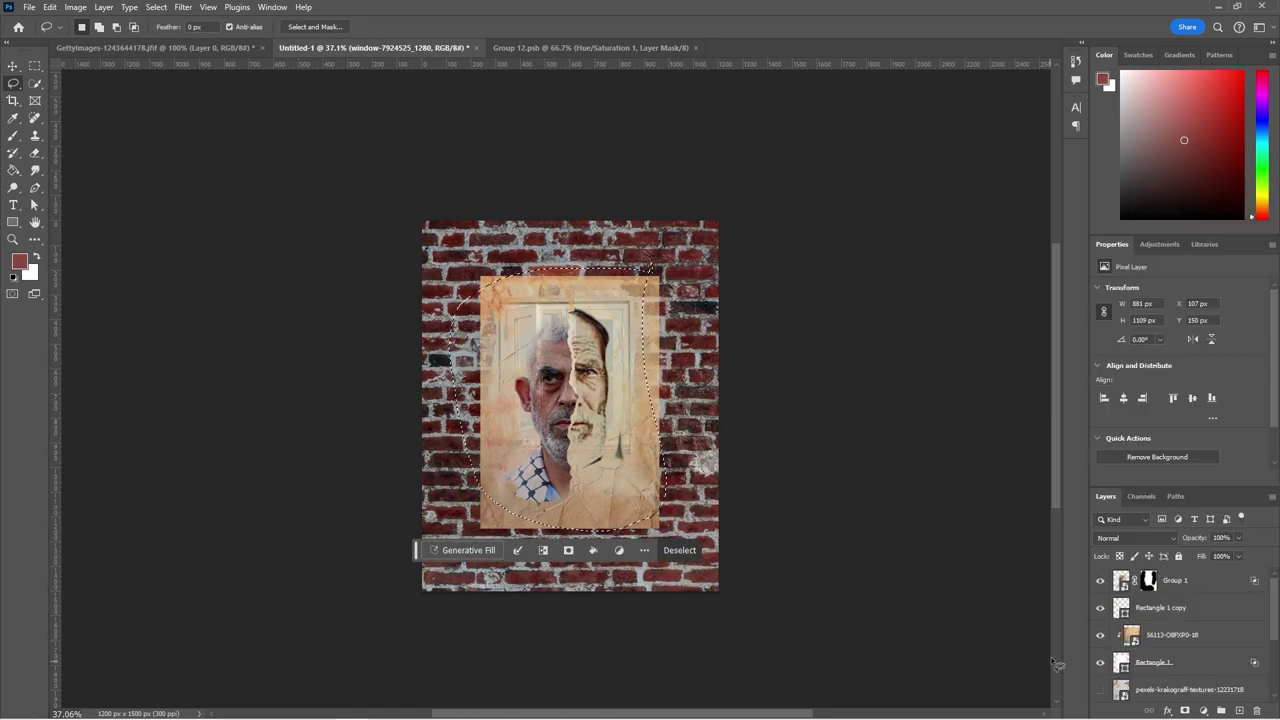
click(103, 7)
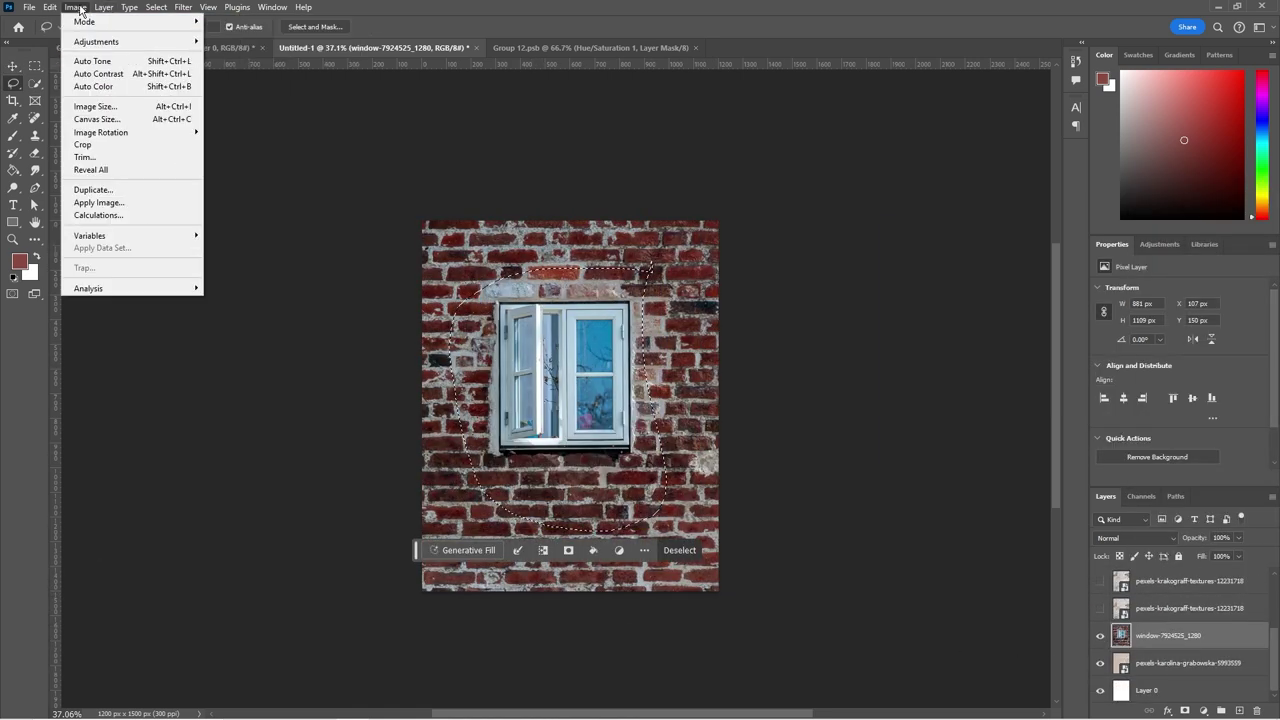
- Content-Aware Fill the window with bricks, deselect, and show the paper and portrait layers
key(shift+F5)
key(Return)
right_click(640, 393)
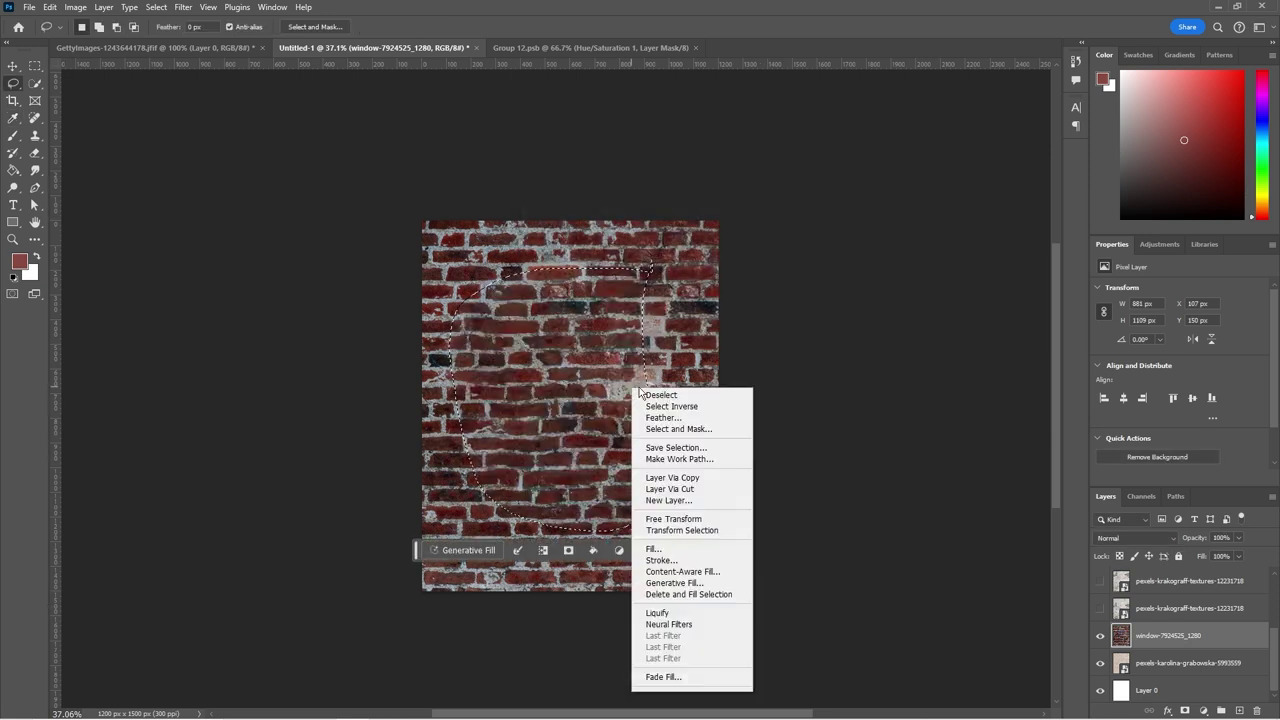
click(660, 395)
click(1160, 607)
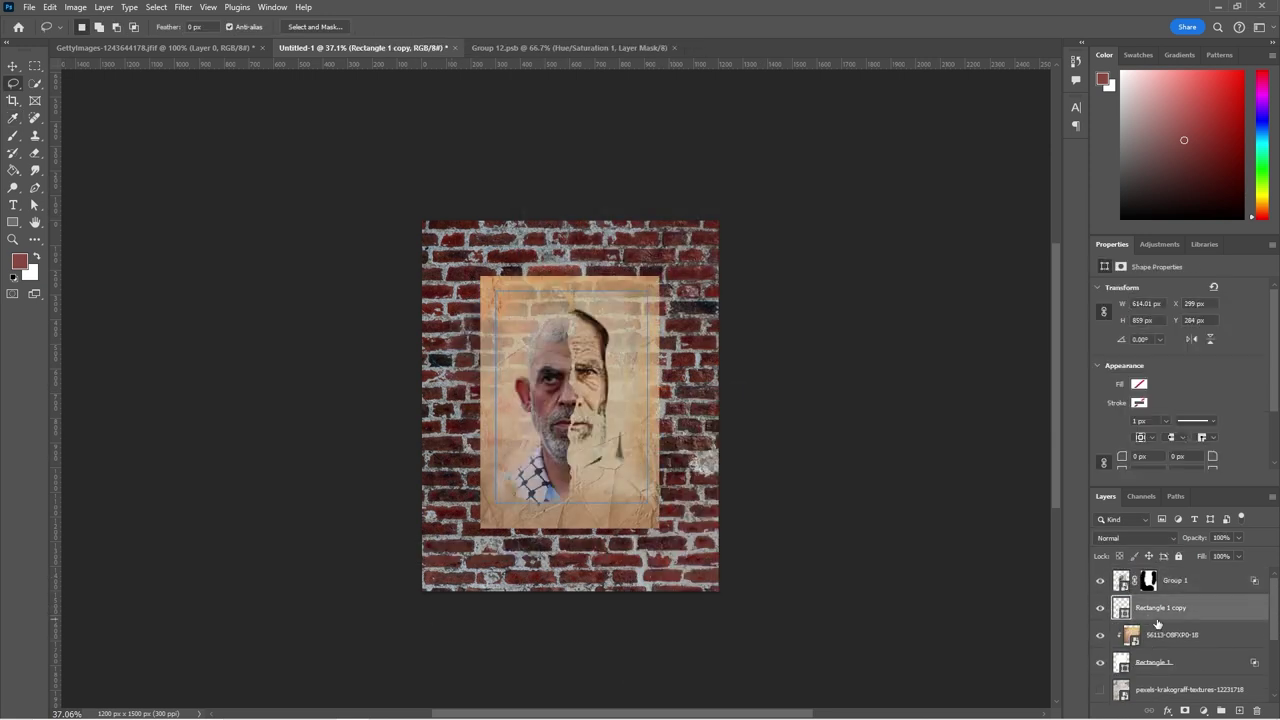
click(1160, 662)
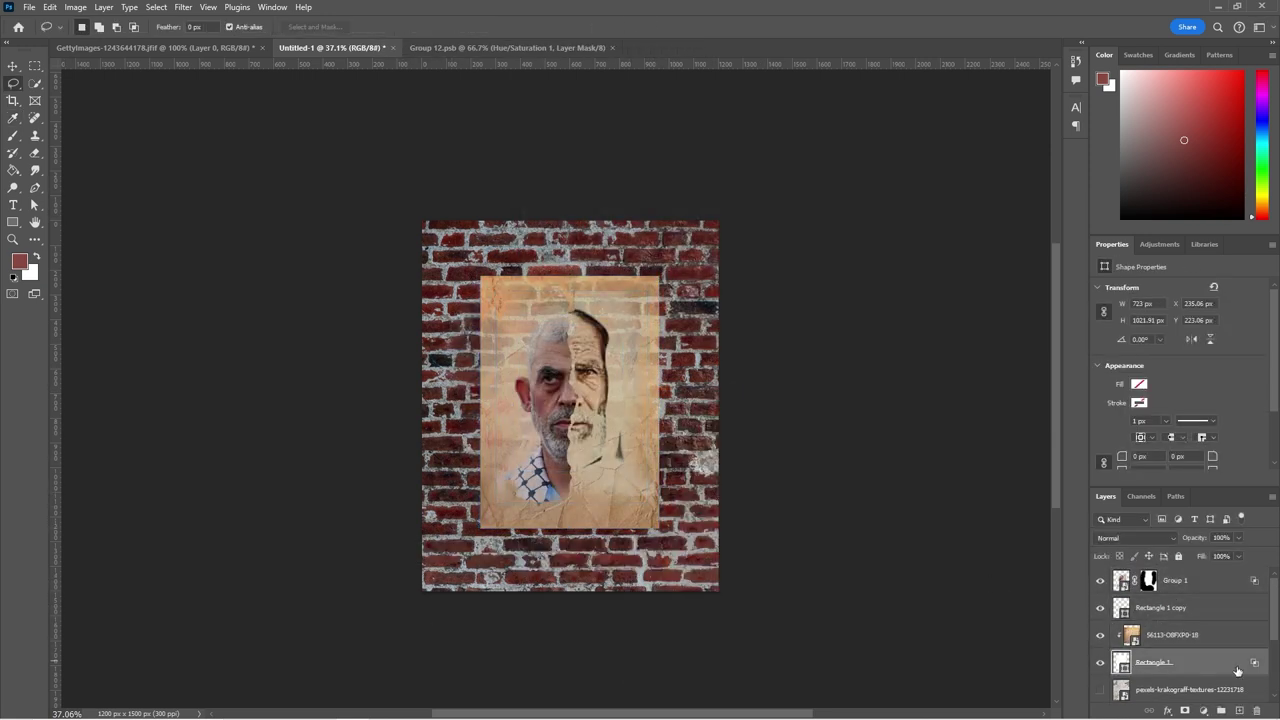
- Drag Rectangle 1's Underlying Layer Blend If slider so the bricks show through
double_click(1237, 670)
mouse_move(898, 473)
mouse_down()
mouse_move(964, 473)
mouse_move(920, 472)
mouse_up()
drag(964, 472, 952, 472)
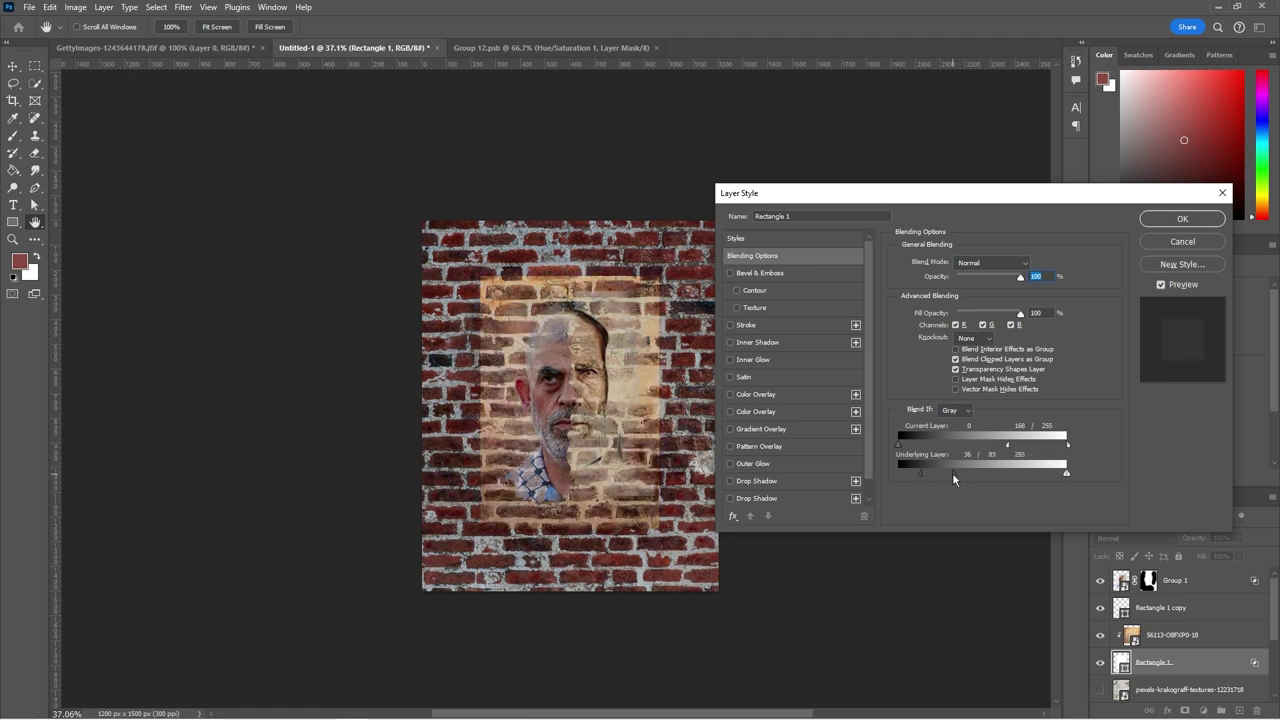
key(Return)
double_click(1121, 662)
key(Escape)
click(1096, 646)
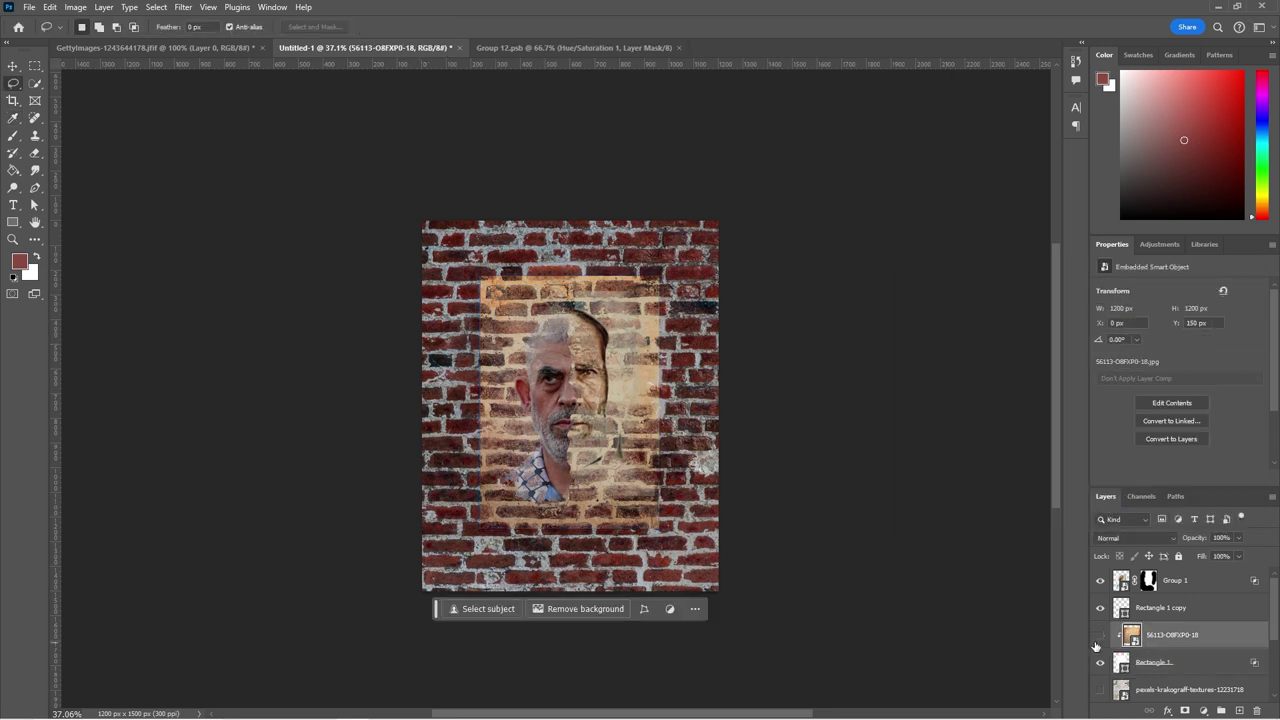
- Hide Group 1, switch to Group 12.psb and remove its Color Fill 1 layer
key(alt+Tab)
click(1099, 583)
key(ctrl+Tab)
double_click(1133, 690)
key(Escape)
- Draw a rectangle and position it beneath the photo, behind the portrait
key(u)
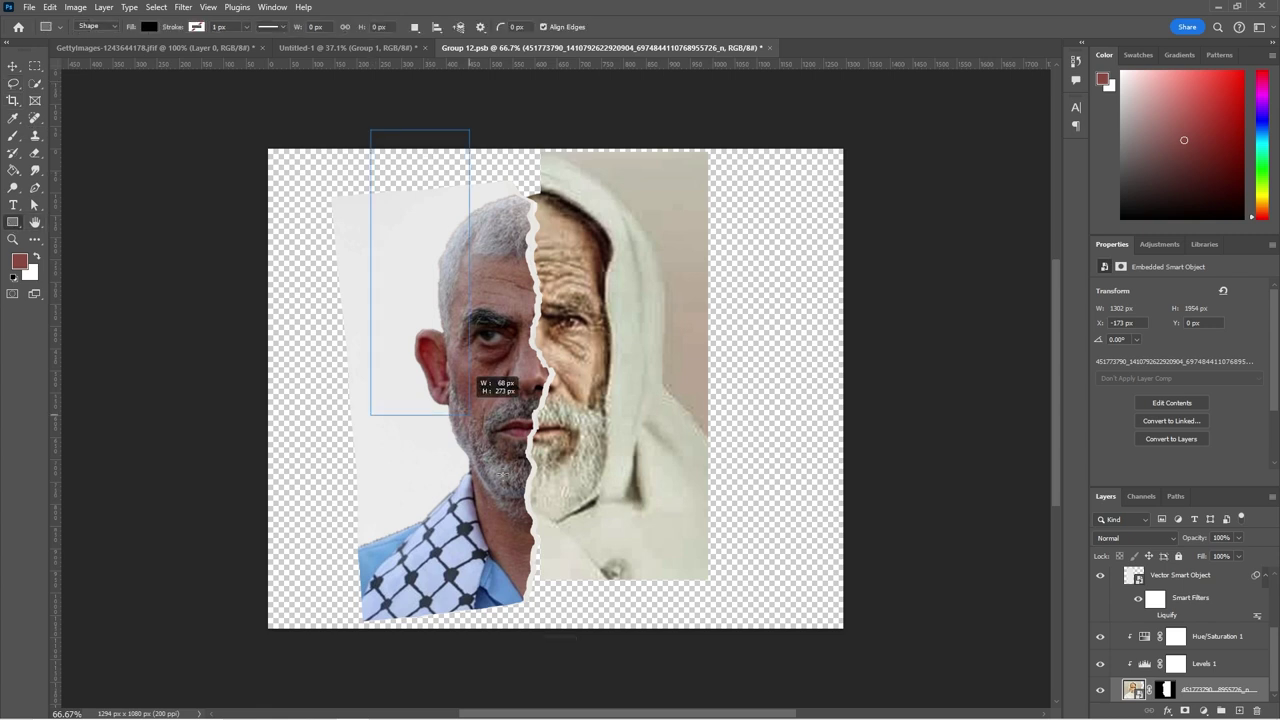
drag(371, 129, 721, 600)
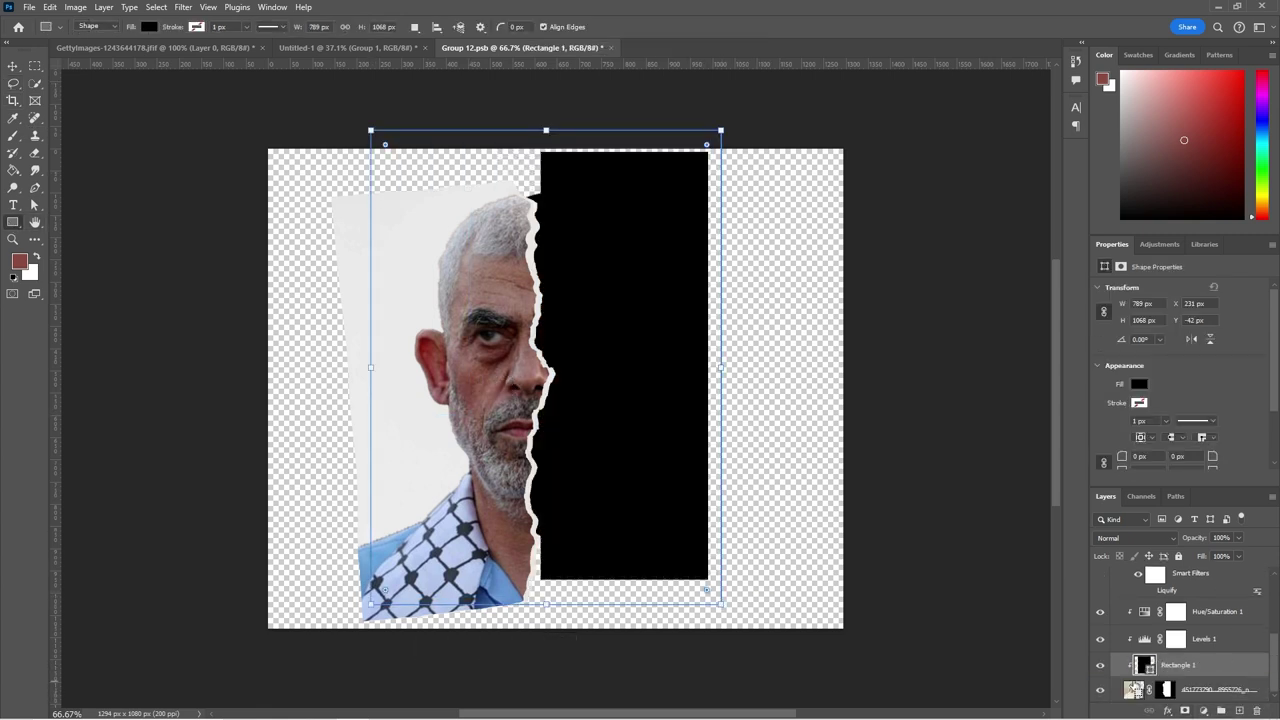
drag(1145, 667, 1125, 702)
click(13, 66)
drag(434, 164, 447, 200)
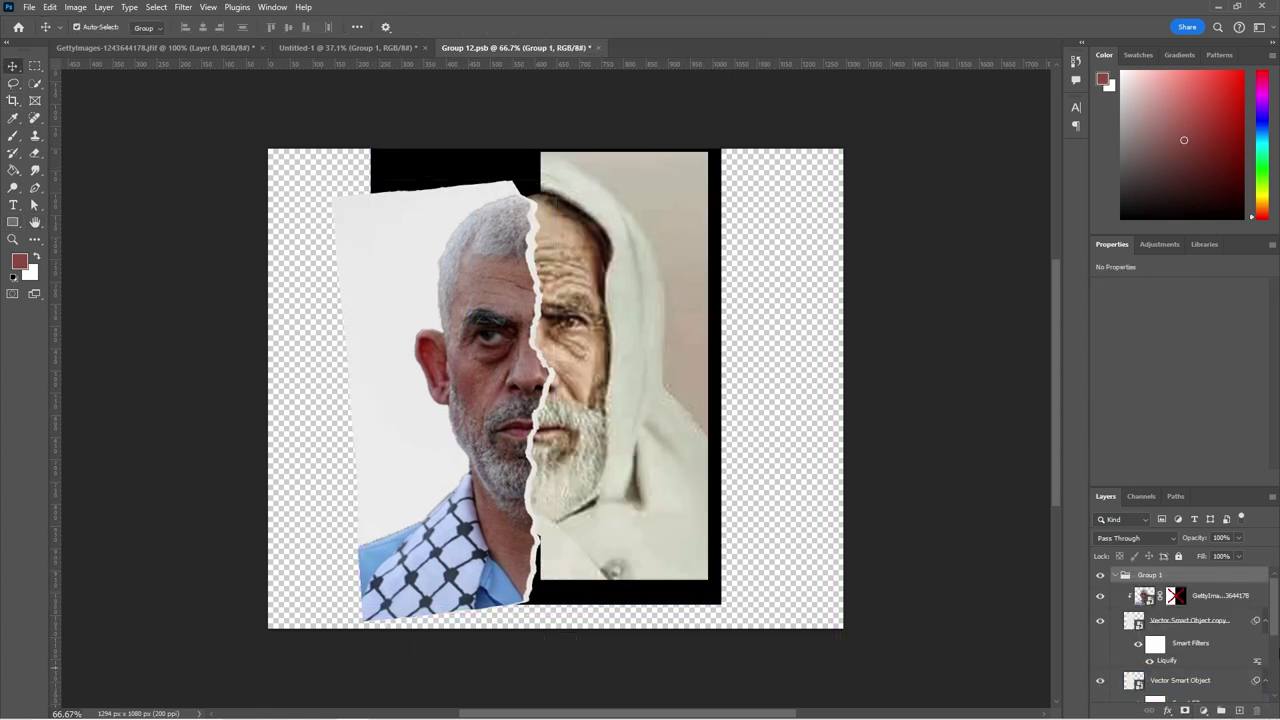
key(Return)
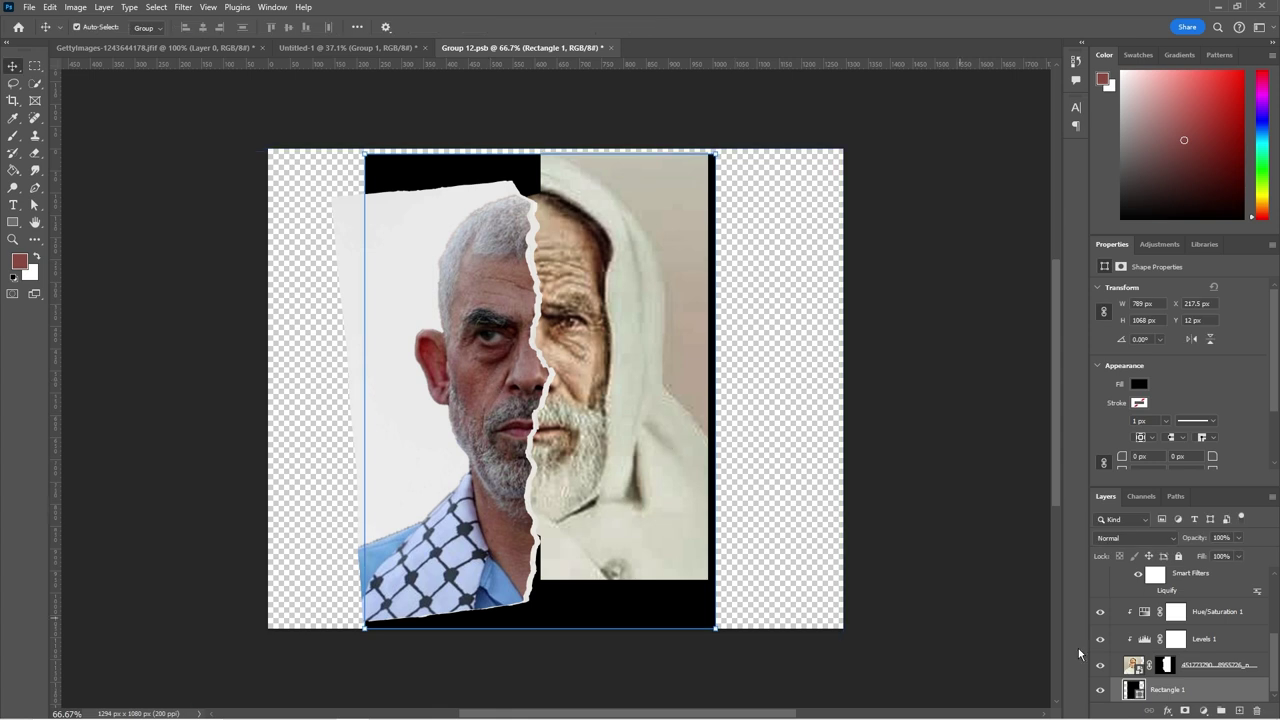
- Fill the rectangle with light grey sampled from the portrait background and widen it
double_click(1133, 689)
click(420, 220)
key(Return)
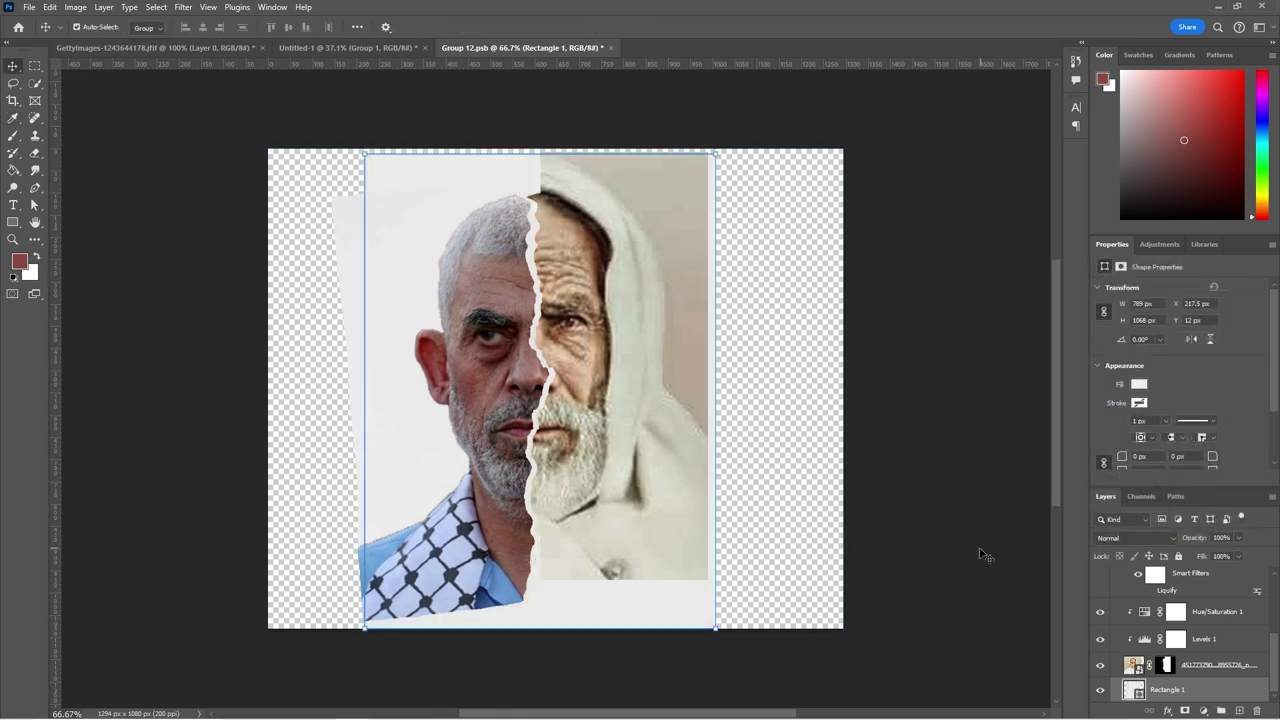
key(ctrl+t)
drag(712, 580, 714, 600)
key(Return)
- Duplicate the grey rectangle, shorten the copy, and place both beneath the portrait group
key(ctrl+j)
key(ctrl+t)
drag(537, 600, 537, 583)
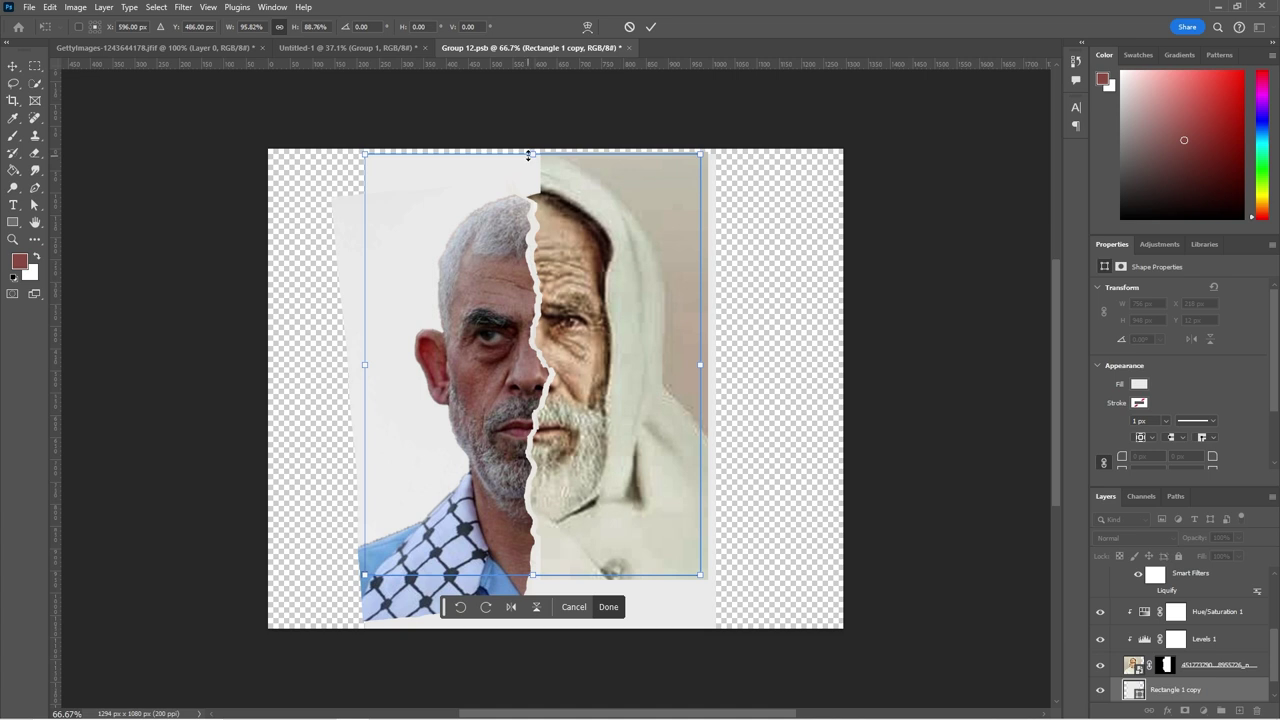
key(Return)
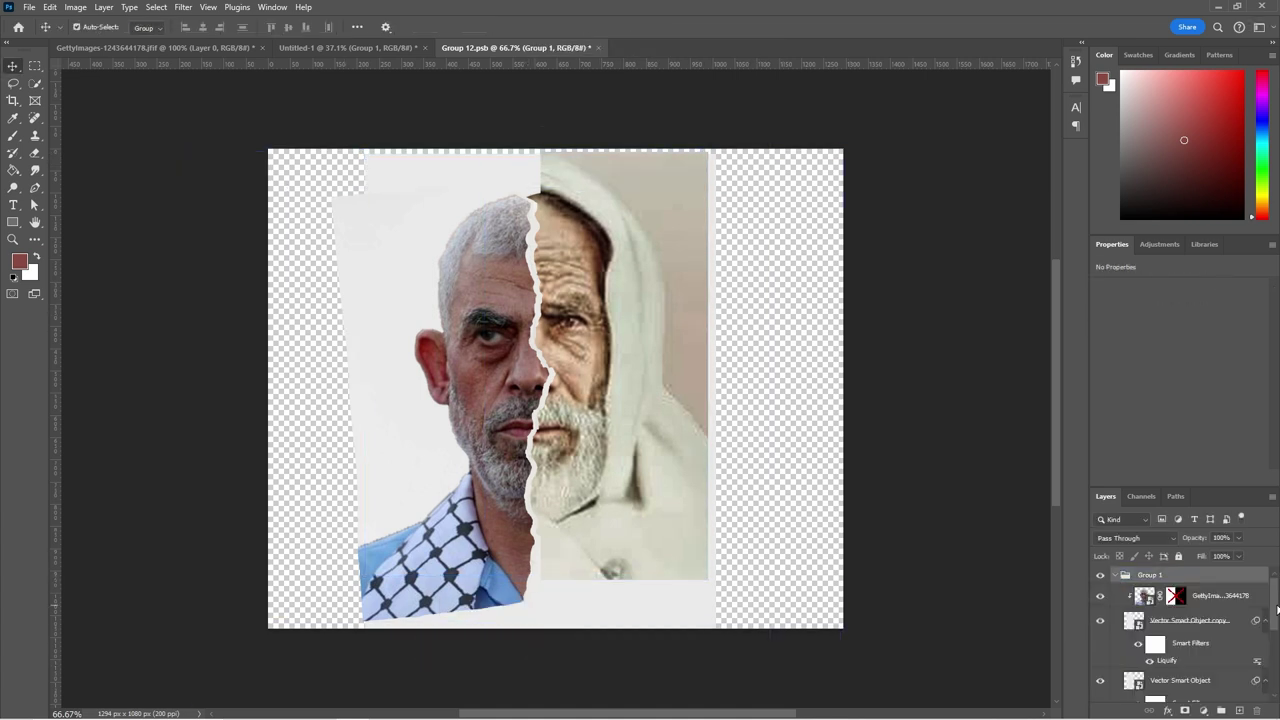
drag(1178, 665, 1186, 706)
drag(1175, 660, 1160, 572)
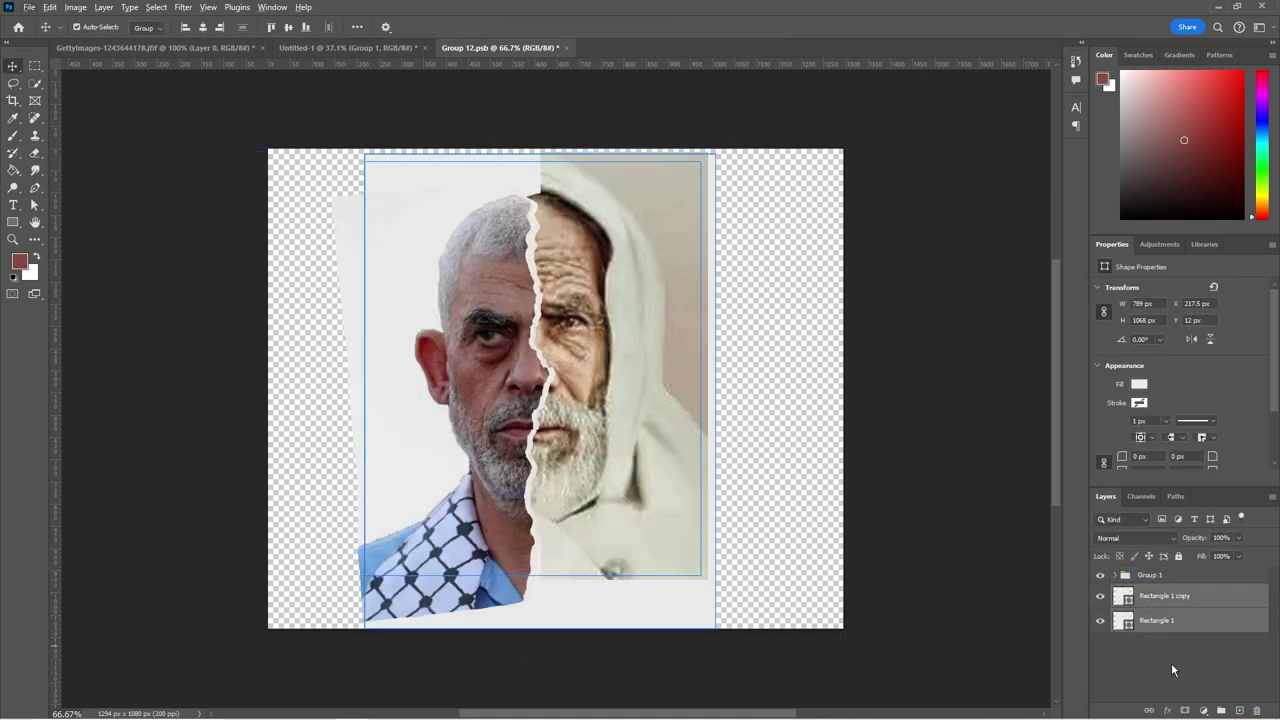
- Convert Group 1 to a smart object and select the Rectangle 1 copy layer
right_click(1160, 575)
click(1180, 250)
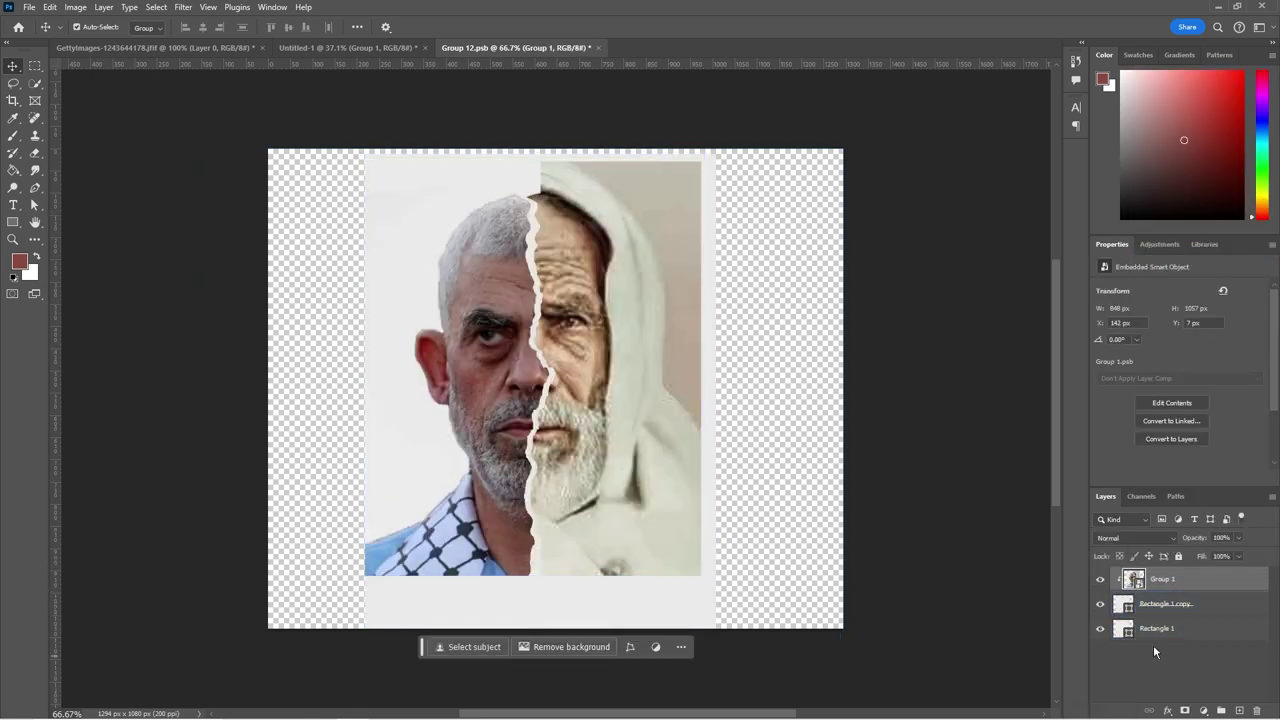
click(1165, 604)
key(ctrl+t)
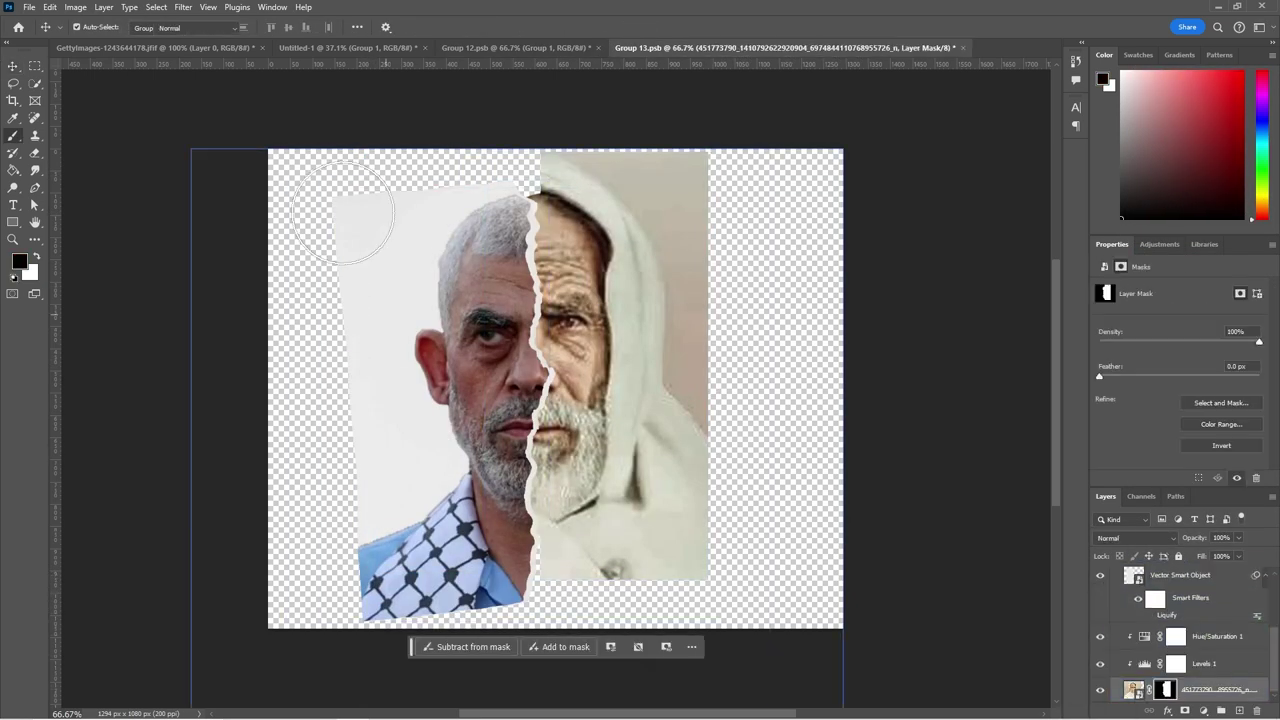
- Paint the hood top back in white on the mask, then return to Untitled-1
key(x)
right_click(575, 165)
click(576, 162)
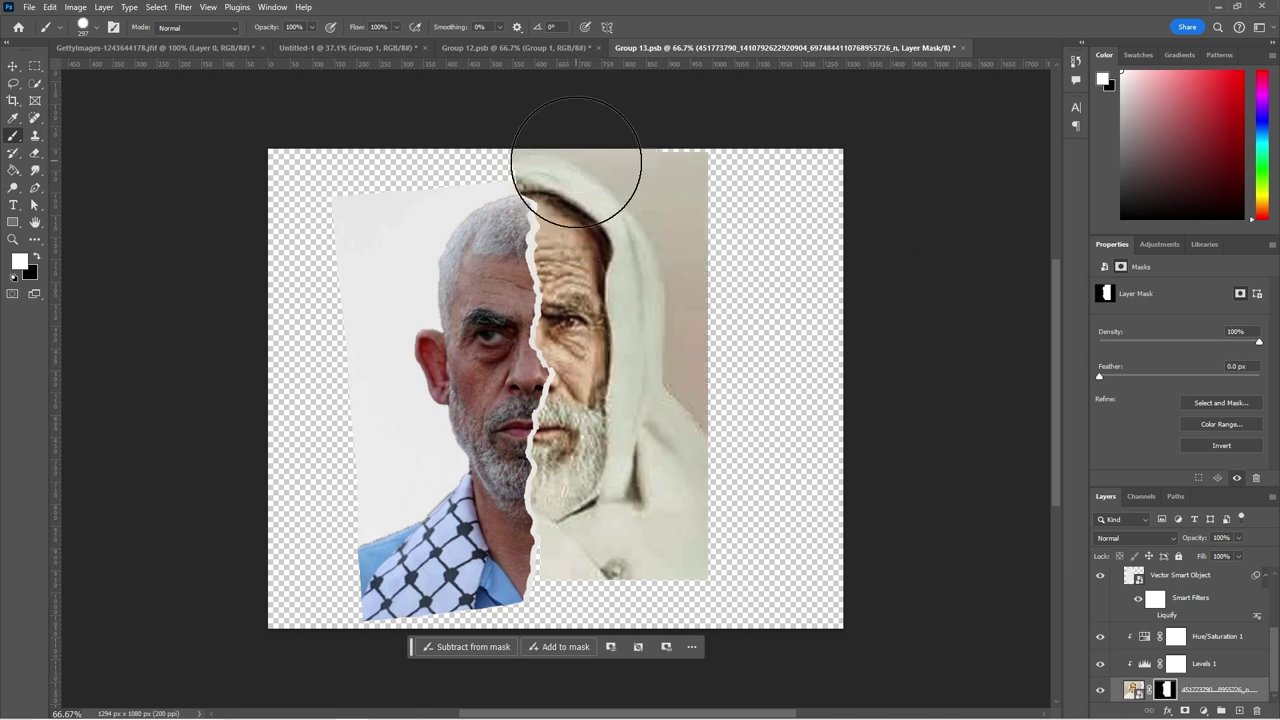
click(510, 47)
click(347, 47)
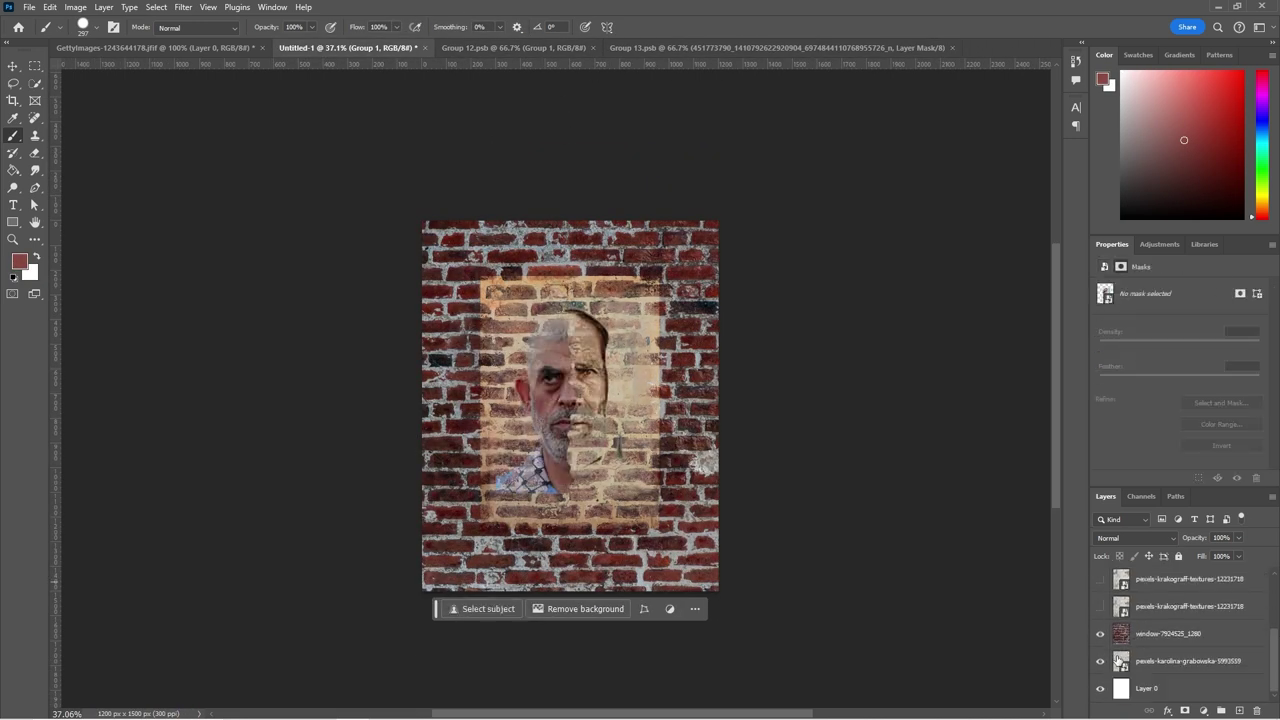
- Adjust Group 1's Blend If sliders to reveal the portrait and show the pexels texture layer
scroll(1180, 640, up, 5)
double_click(1220, 580)
mouse_move(971, 444)
mouse_down()
mouse_move(1066, 444)
mouse_move(932, 474)
mouse_up()
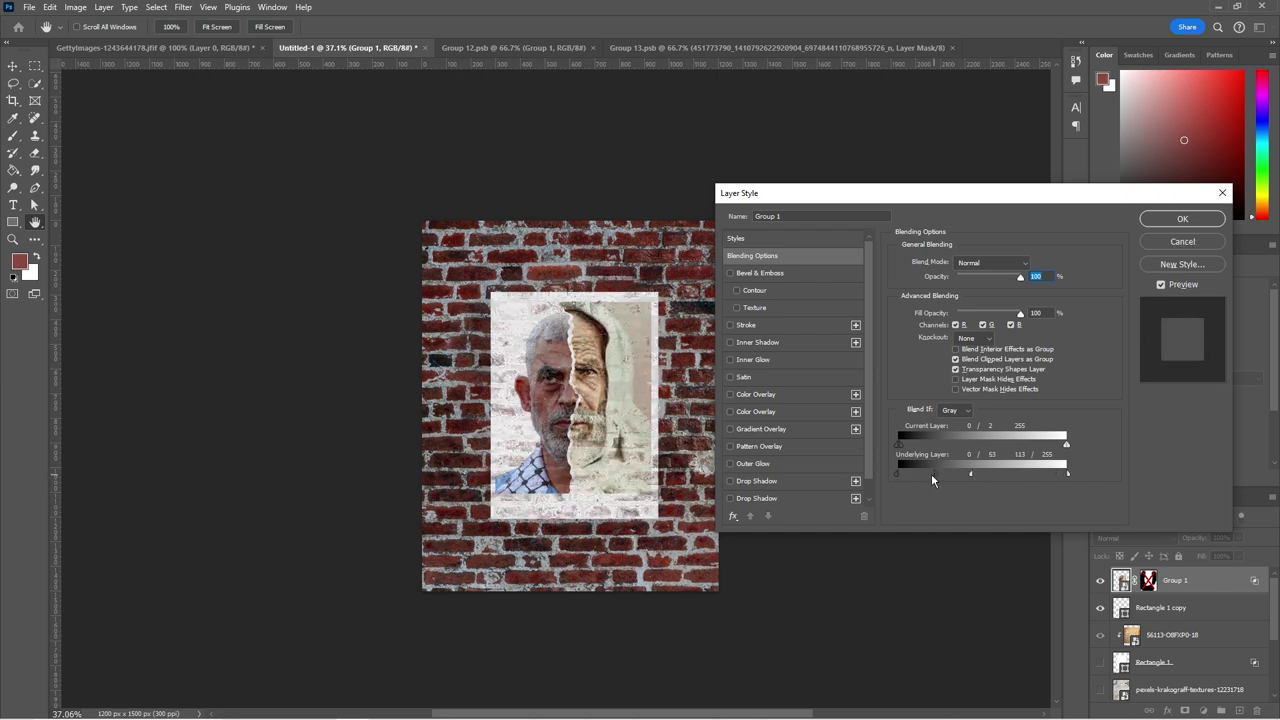
click(1170, 219)
scroll(1274, 625, down, 3)
click(1100, 639)
- Readjust Group 1's Blend If sliders and turn on the crumpled plaster texture layer
scroll(1274, 640, up, 3)
double_click(1220, 580)
mouse_move(973, 473)
mouse_down()
mouse_move(1054, 473)
mouse_move(1040, 444)
mouse_move(1059, 447)
mouse_up()
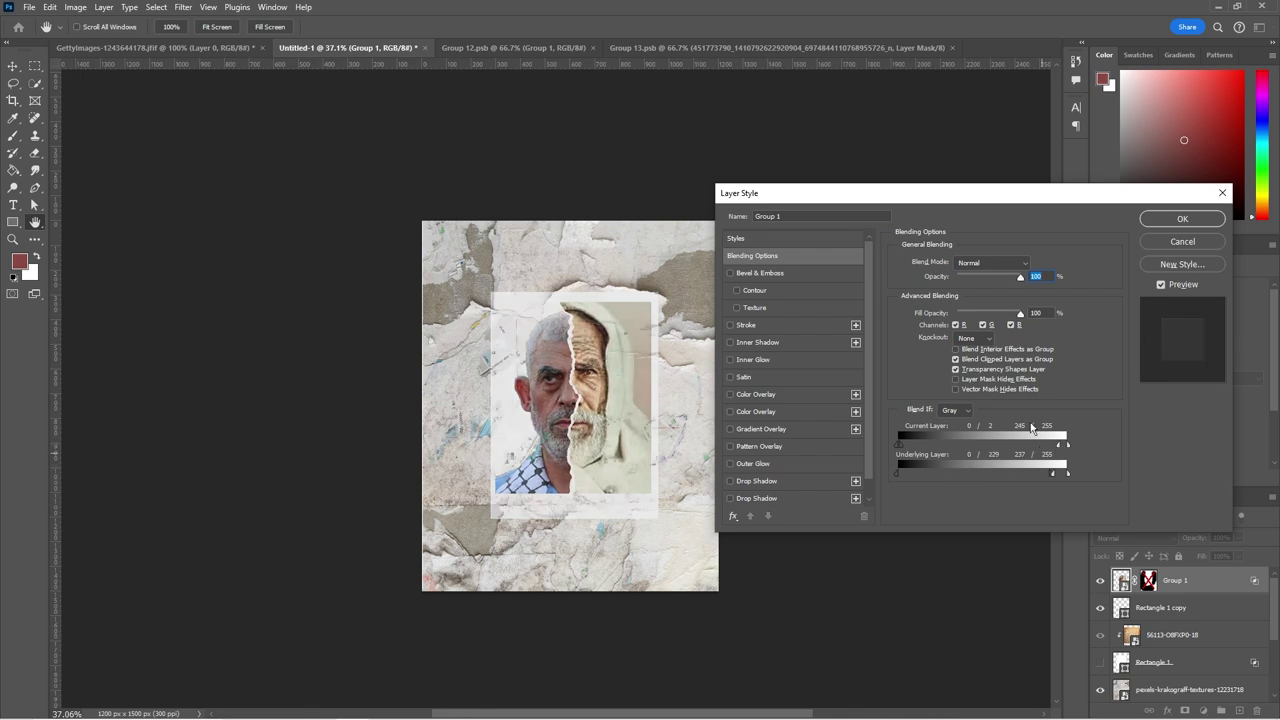
scroll(1100, 630, down, 2)
click(1100, 616)
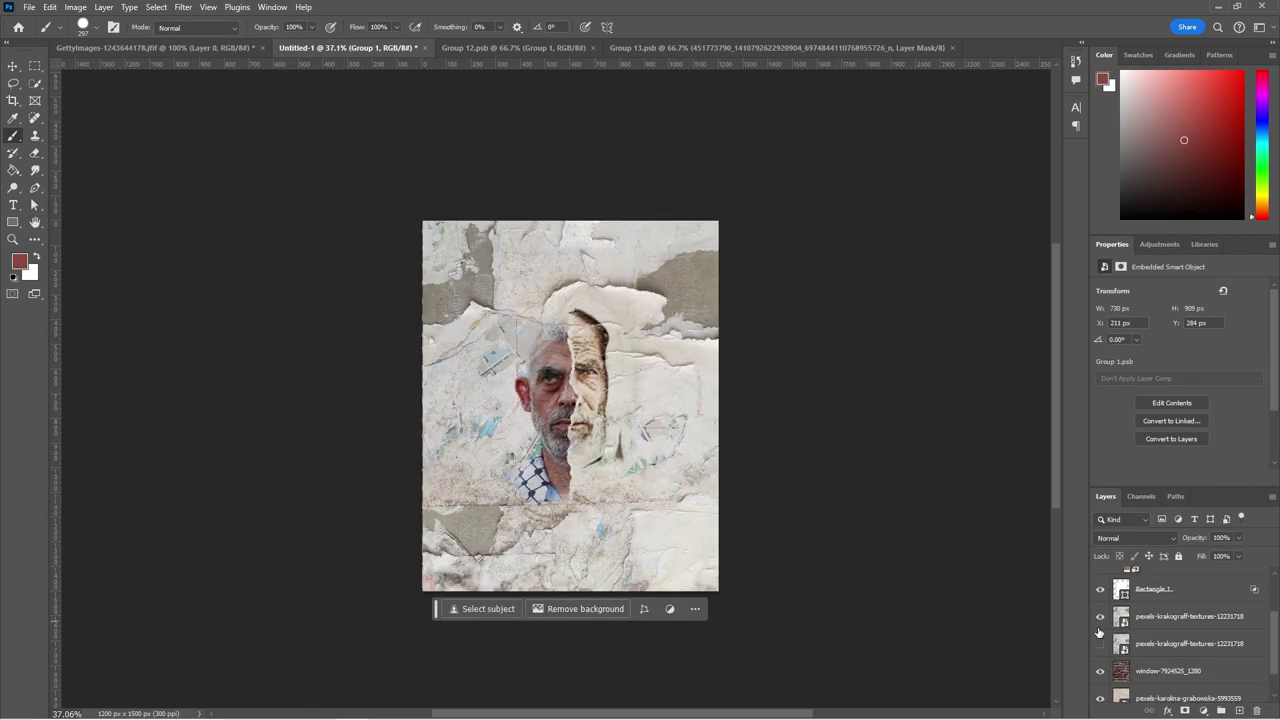
scroll(1200, 620, up, 2)
click(1200, 607)
key(ctrl+t)
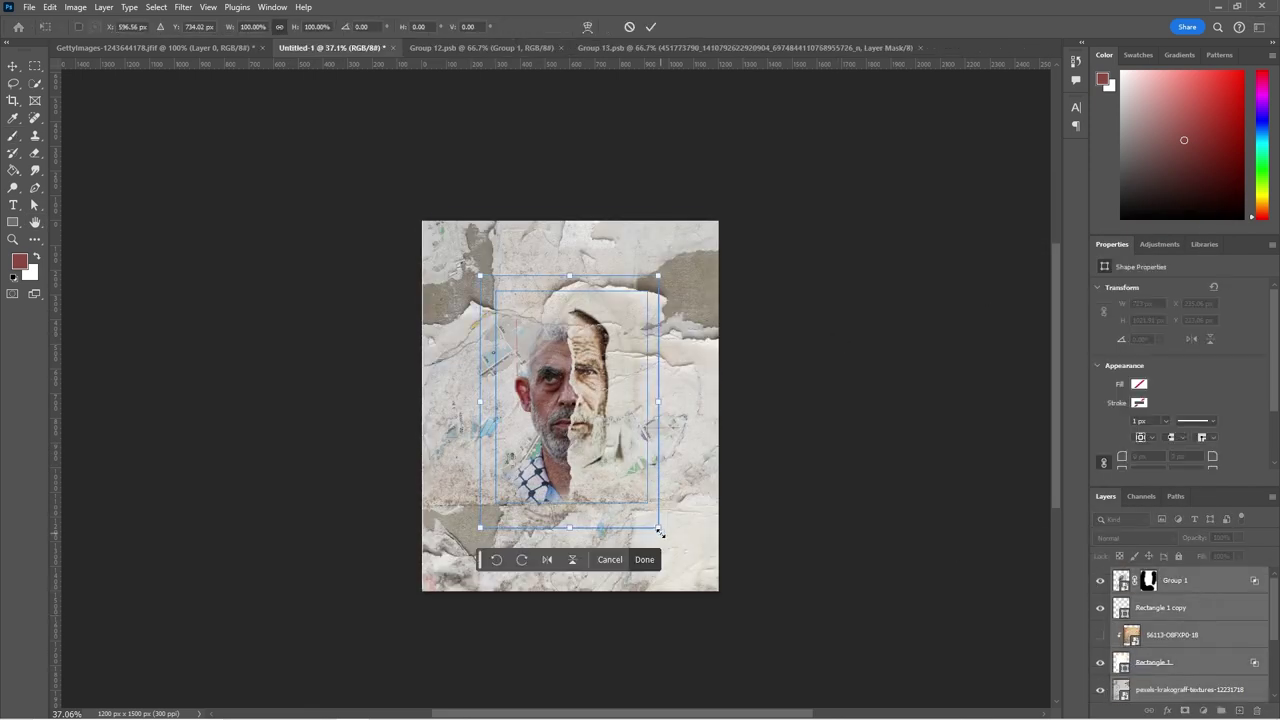
- Enlarge the rectangle frame, then scale the Group 1 portrait up to about 130%
drag(696, 566, 730, 592)
key(Return)
key(alt+Tab)
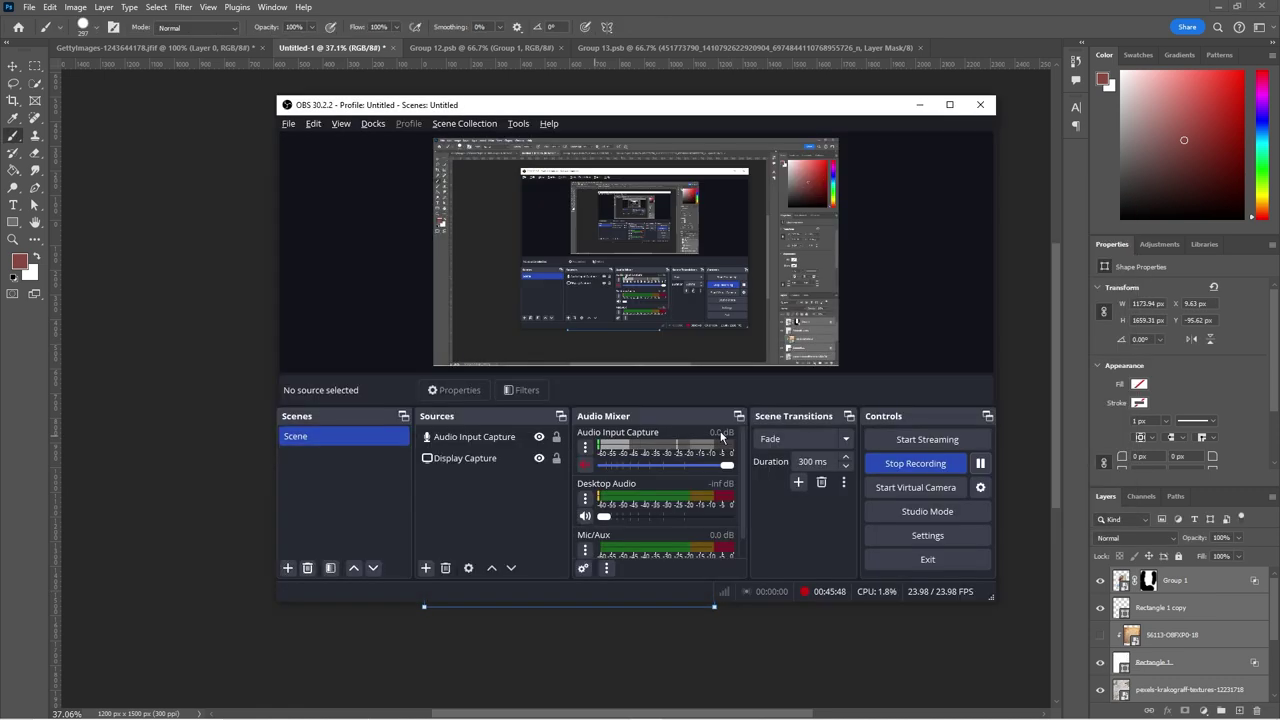
click(1175, 580)
key(ctrl+t)
drag(627, 481, 689, 538)
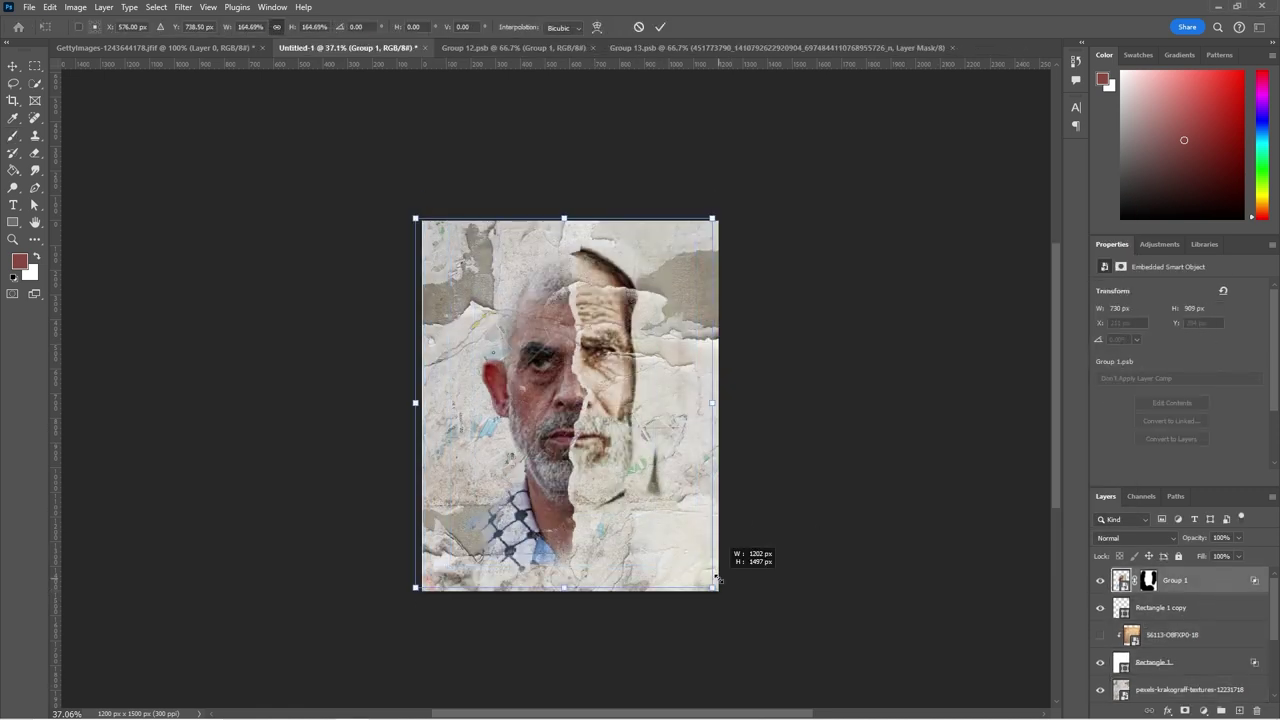
key(Return)
- Enlarge the paper texture layer past the canvas edges
scroll(1190, 620, down, 2)
click(1190, 580)
key(ctrl+t)
drag(717, 611, 758, 686)
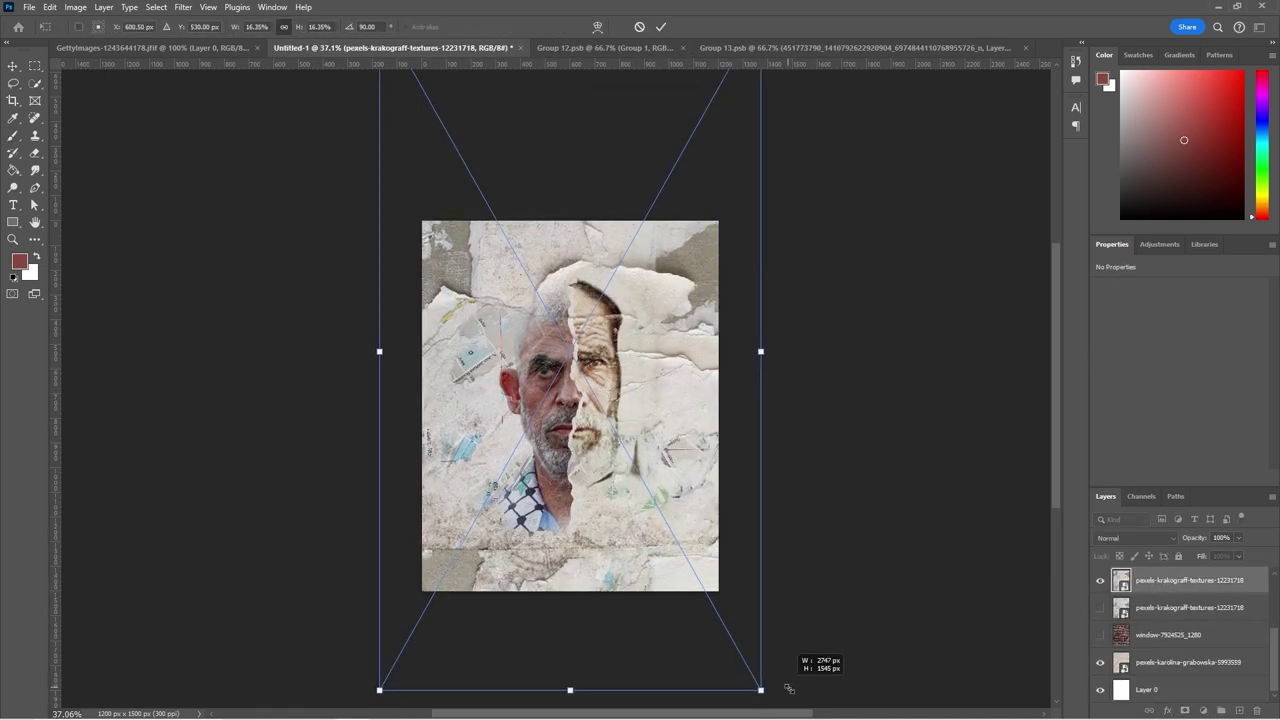
key(Return)
scroll(1260, 642, up, 2)
click(1227, 586)
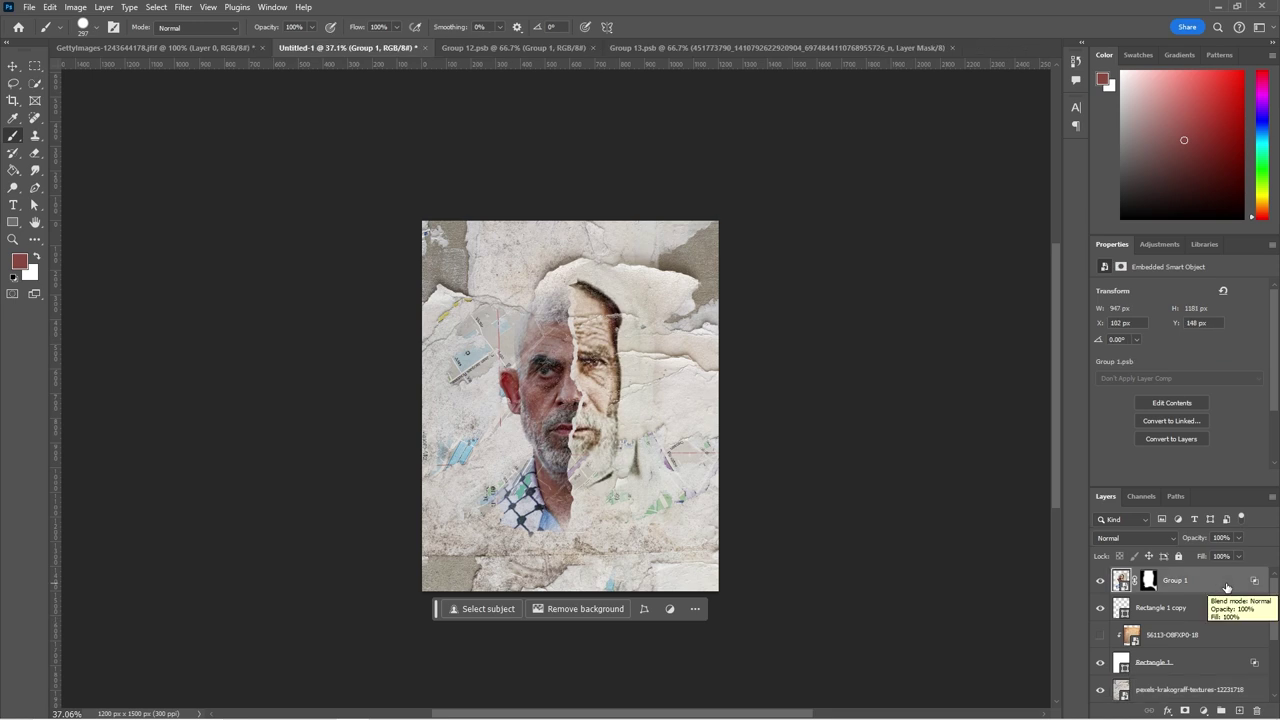
click(1203, 711)
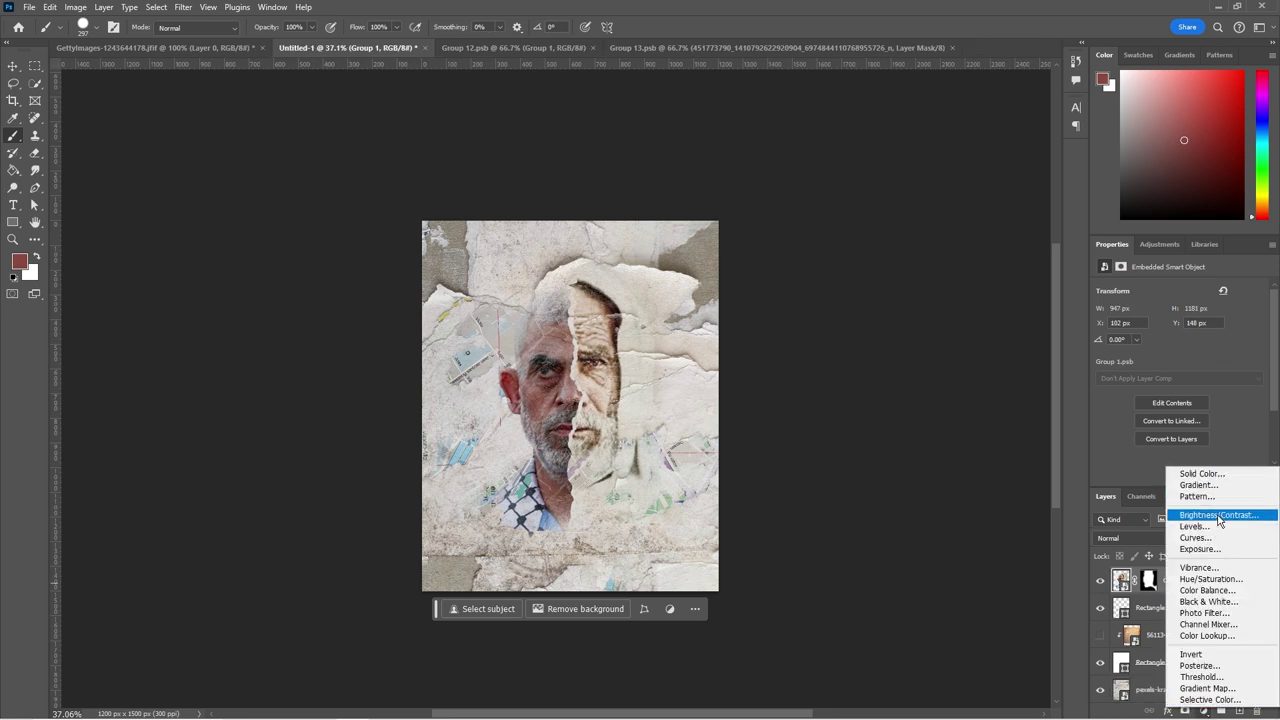
- Add a Color Lookup adjustment layer and try the Candlelight look
click(1207, 635)
click(1205, 290)
click(1177, 327)
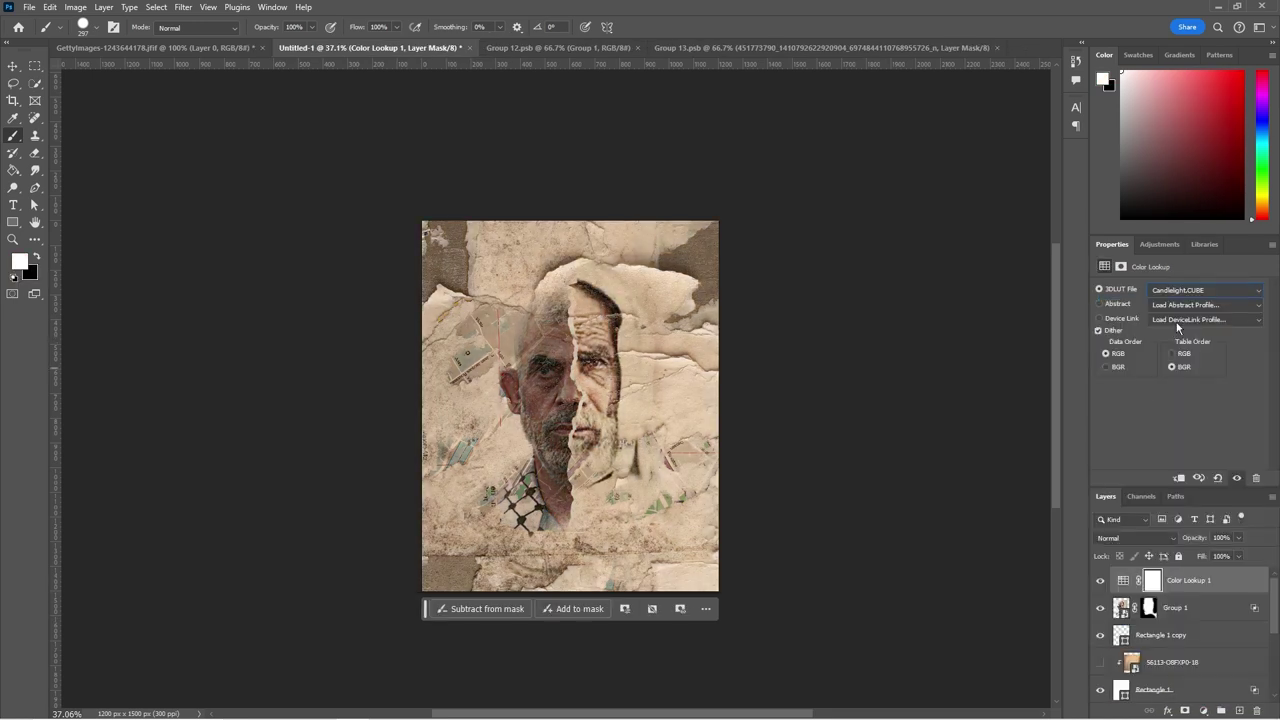
key(Down)
key(Down)
key(Down)
key(Down)
key(Down)
key(Down)
key(Down)
click(1200, 290)
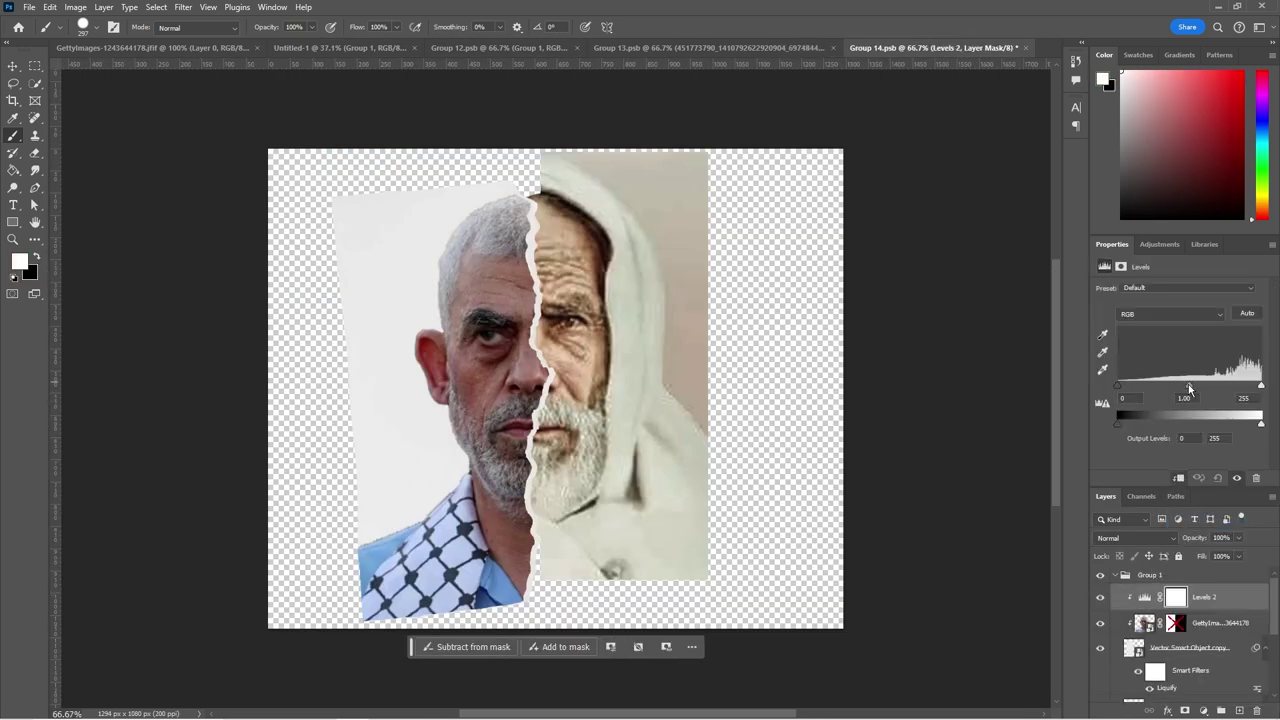
drag(1189, 387, 1166, 386)
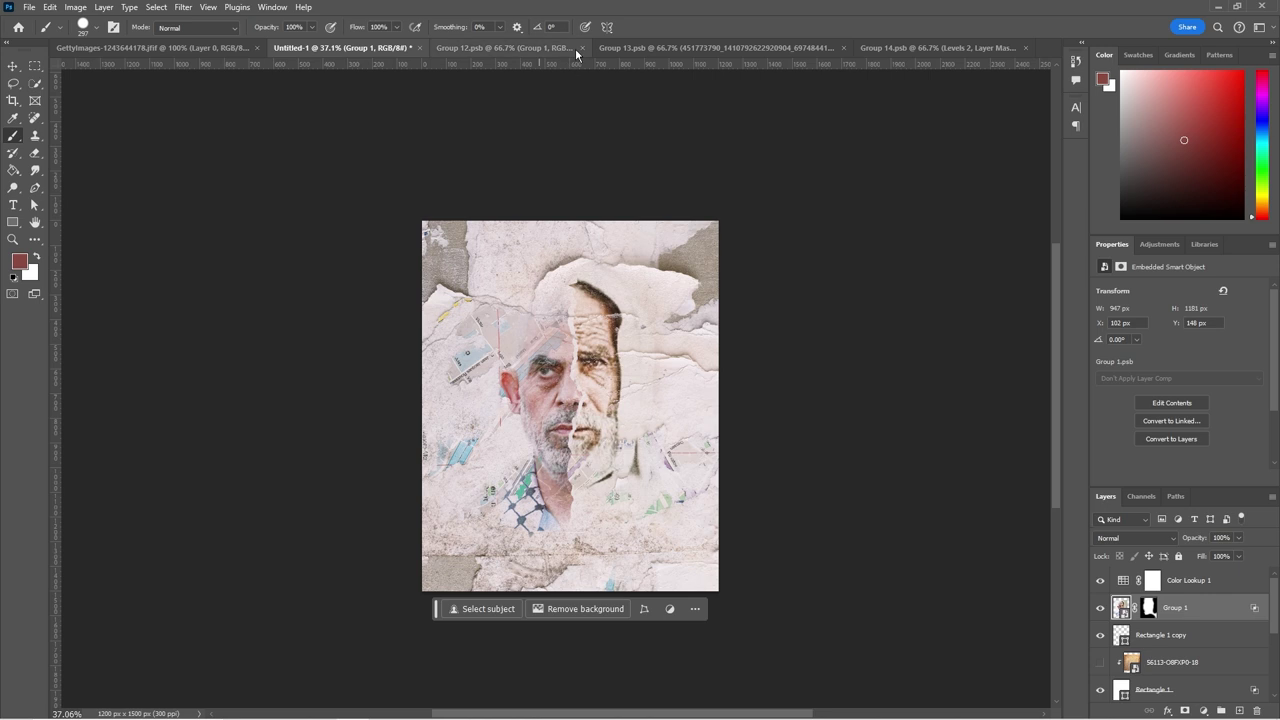
- Cycle the 3DLUT looks from Crisp_Warm to settle on Kodak 5218 Kodak 2395
click(1188, 580)
click(1205, 290)
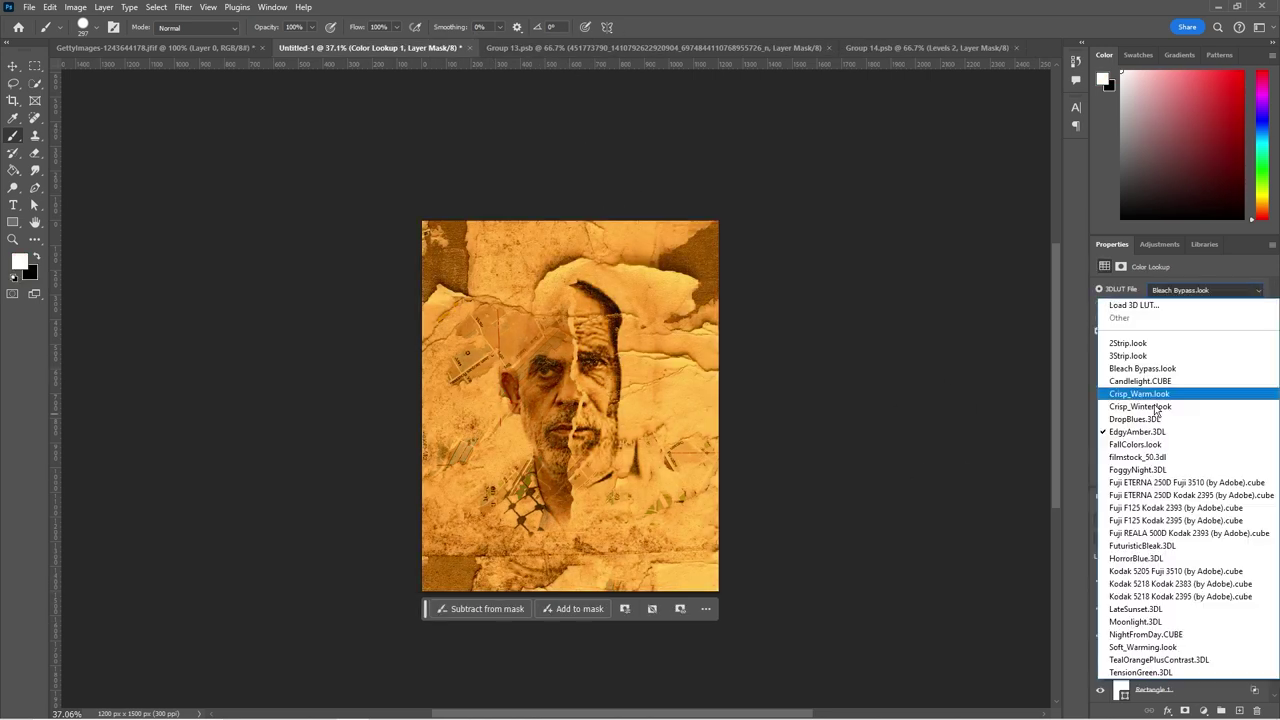
click(1145, 394)
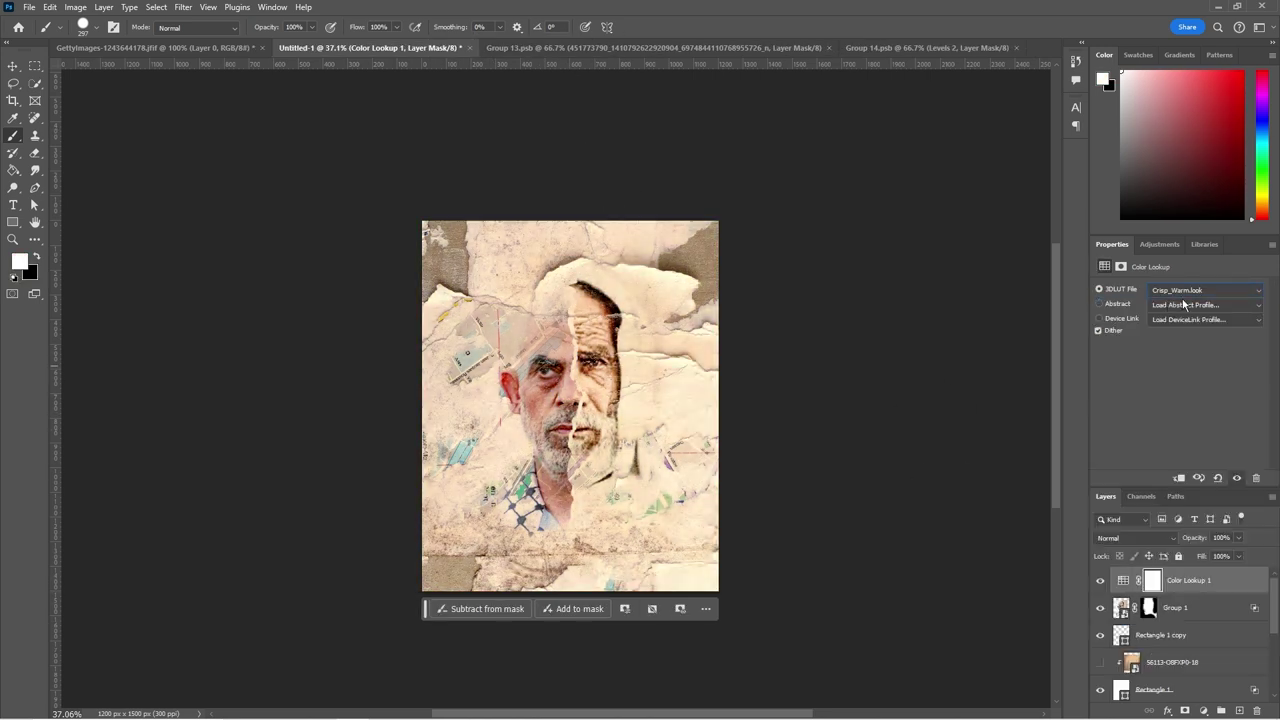
key(Down)
click(1150, 290)
click(1143, 377)
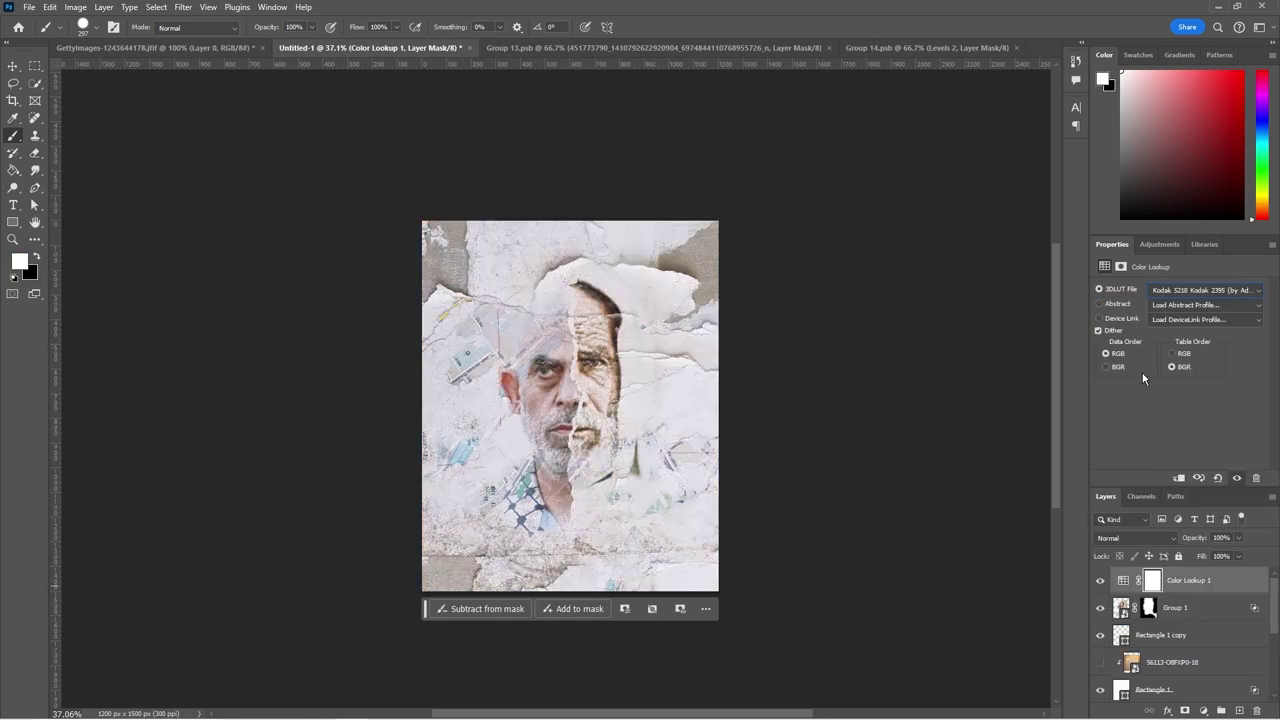
key(Up)
key(Up)
key(Up)
key(Up)
- Google the Arabic verse 'ؤلاء اجدادي فاتني بمثلهم امعتنا يا جرير' and take the full suggestion
click(1100, 580)
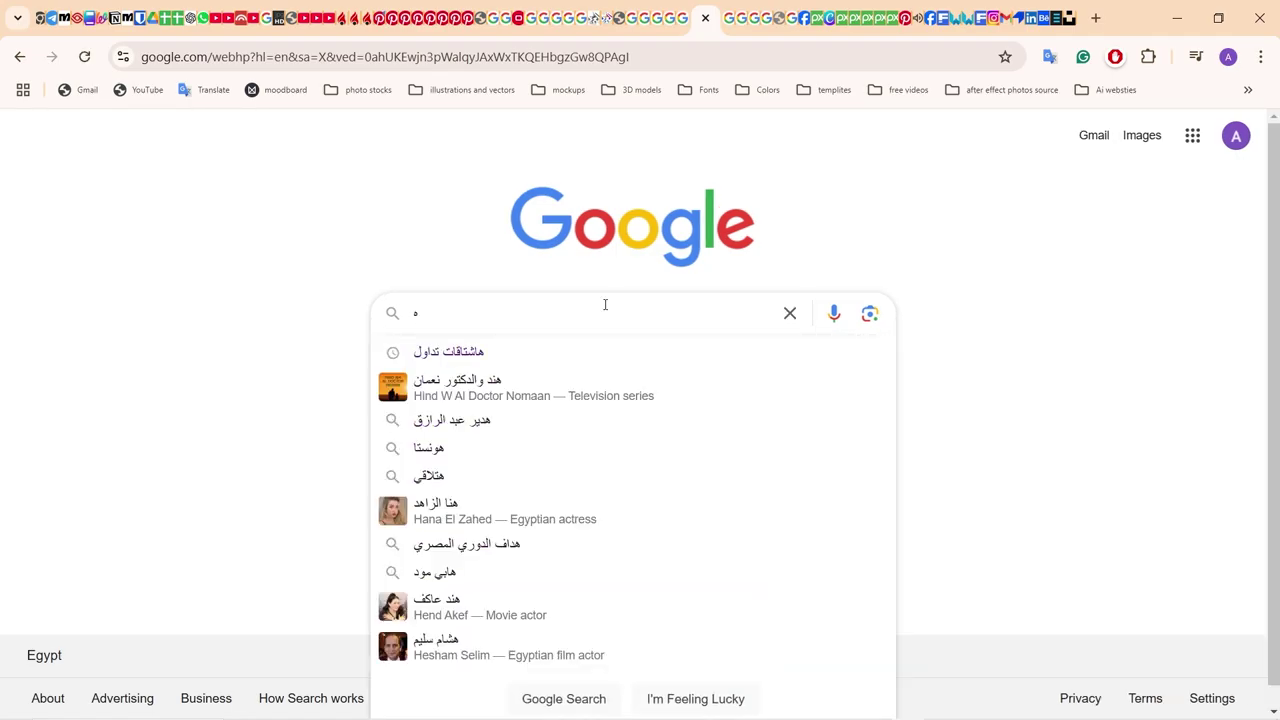
text(ؤلاء اجدادي فاتني بمثلهم امعتنا يا جرير)
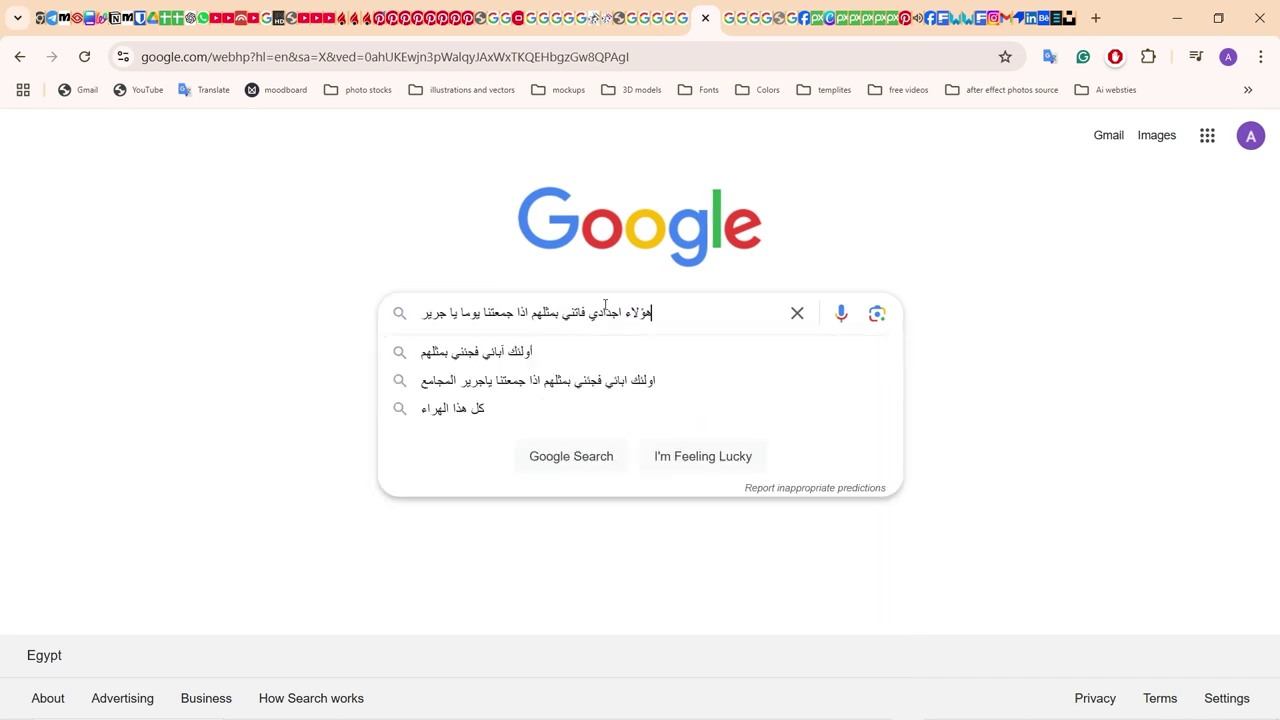
key(Down)
key(Down)
key(Return)
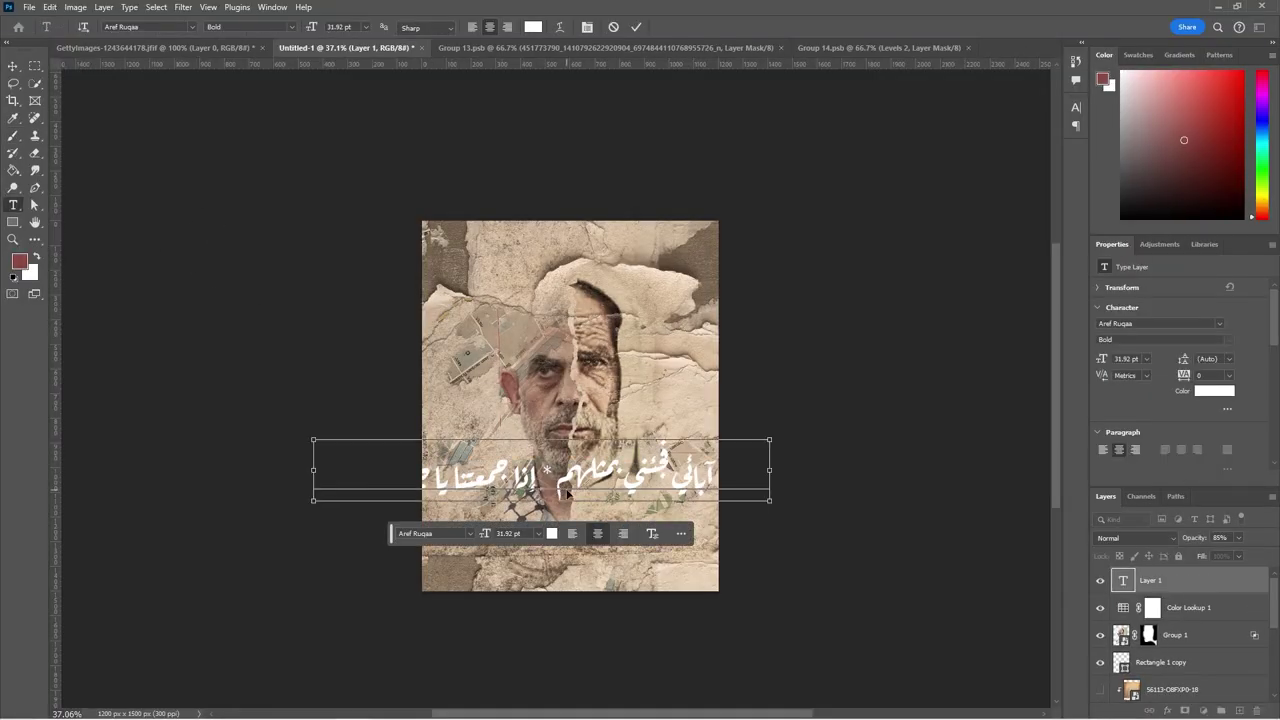
key(ctrl+a)
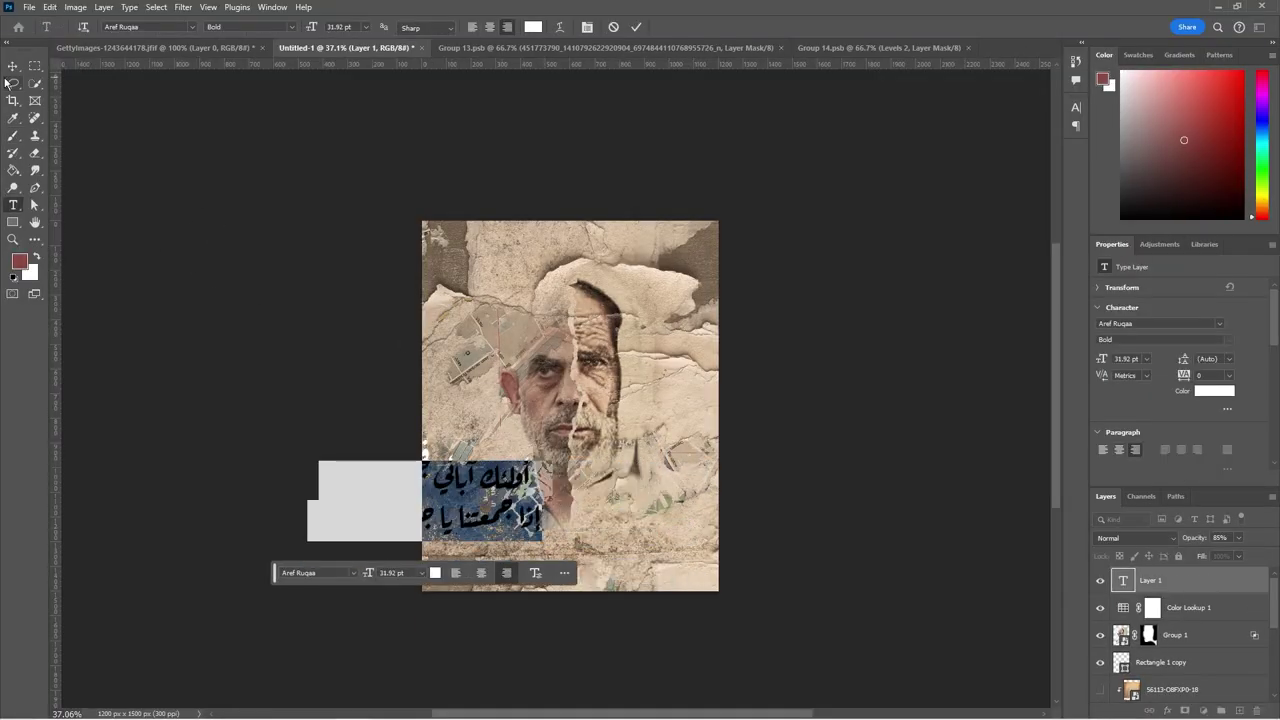
- Keep the verse white, then move the paper texture down about 143 px
click(584, 600)
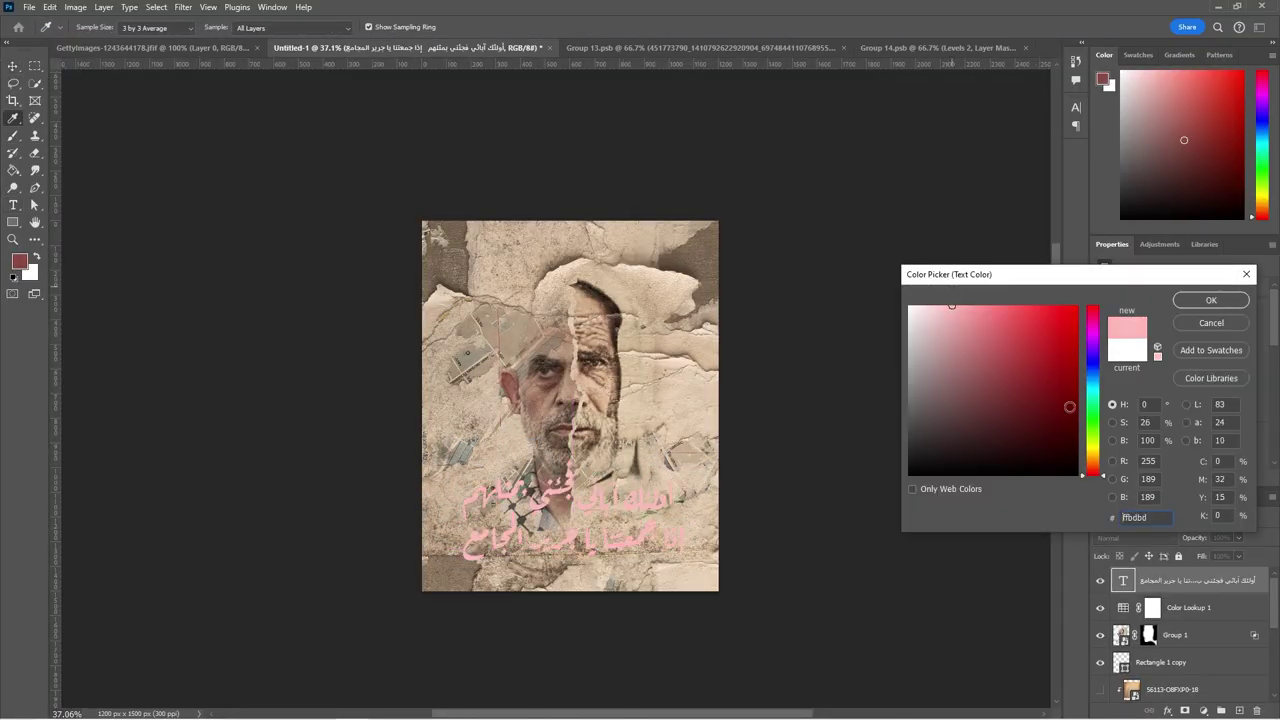
click(990, 470)
click(1211, 322)
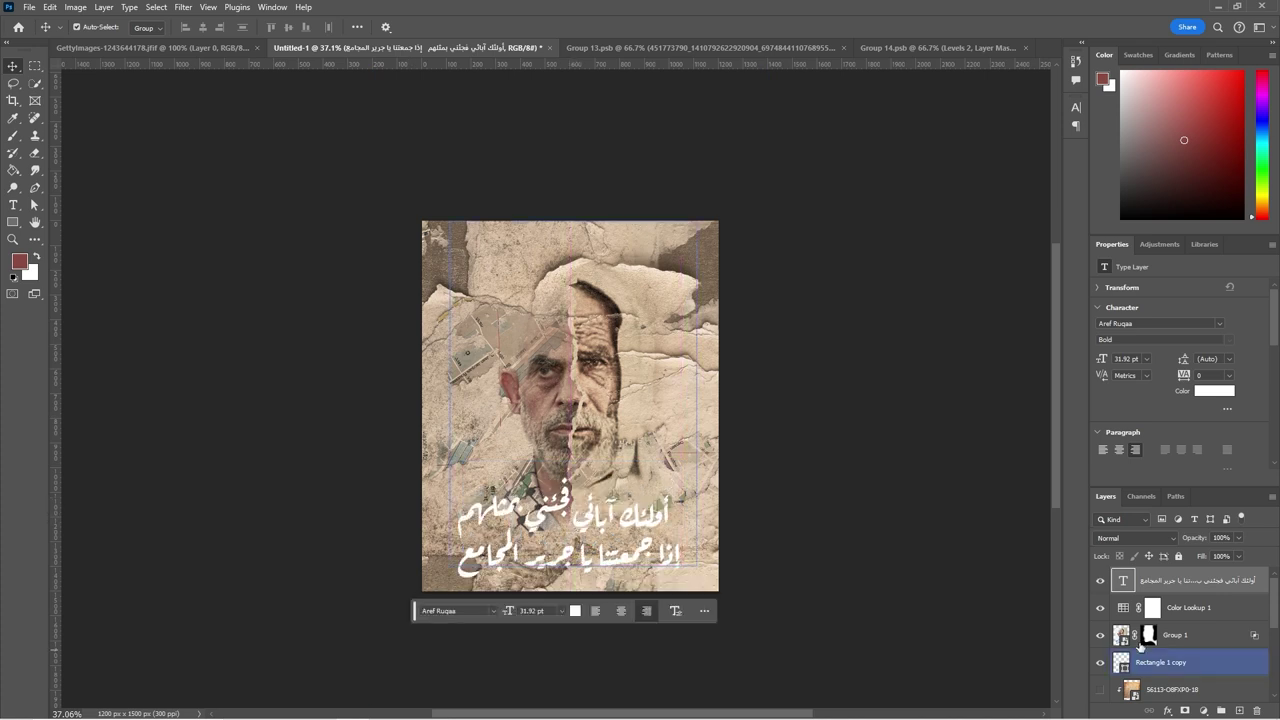
click(1140, 647)
scroll(1180, 630, down, 3)
click(1188, 625)
key(ctrl+t)
drag(635, 379, 636, 432)
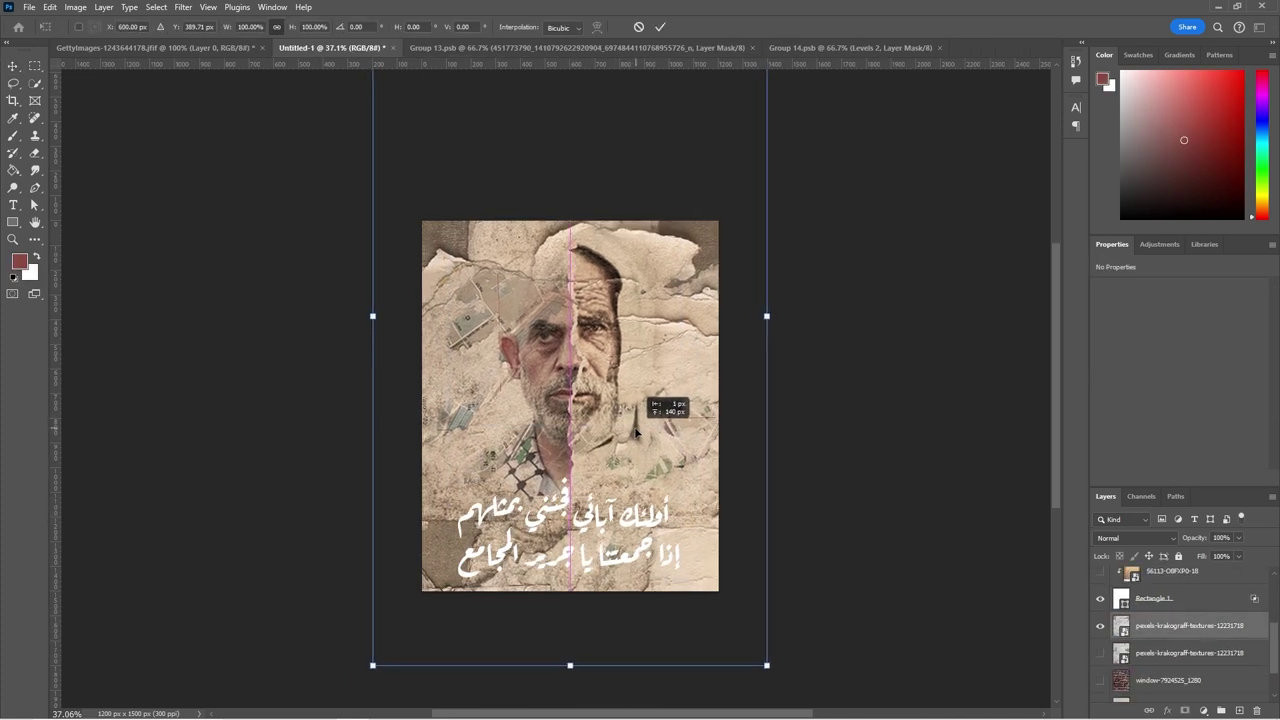
key(Return)
- Colour the verse text layer dark brown
click(612, 525)
key(alt+Tab)
click(579, 611)
click(1083, 458)
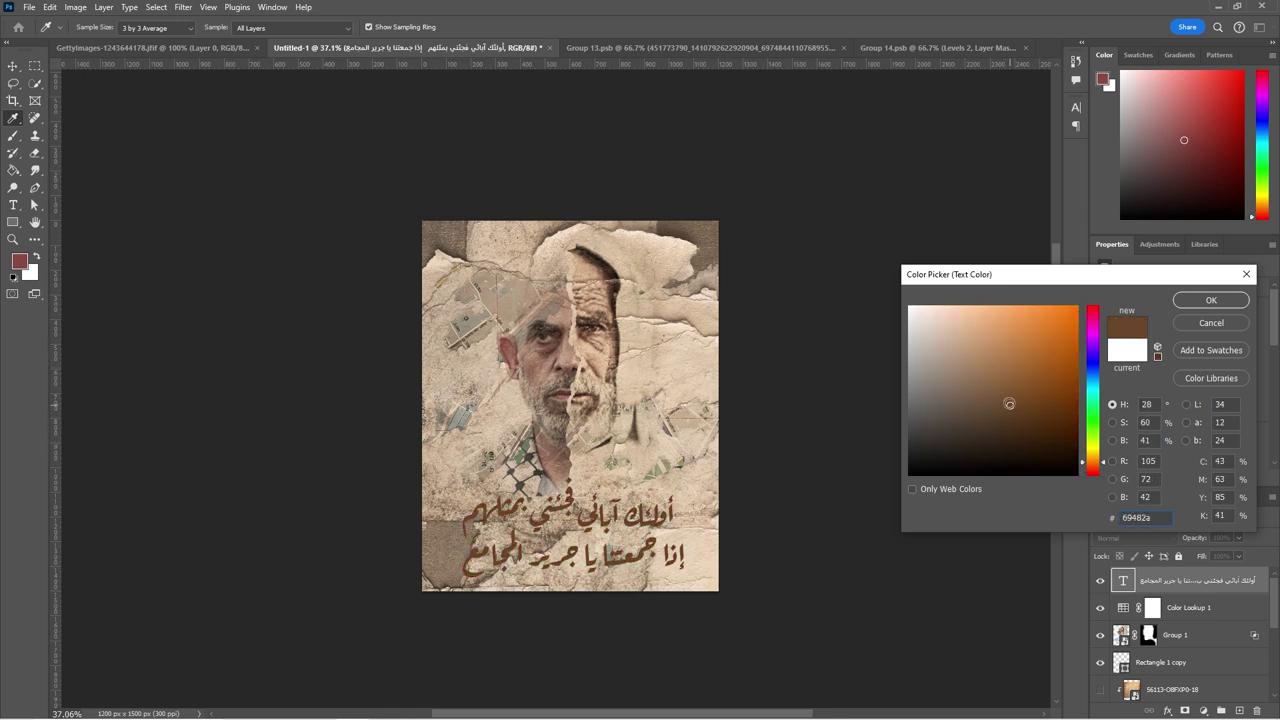
click(1210, 300)
- Duplicate the verse layer and colour the copy light peach
key(ctrl+j)
click(1222, 372)
click(928, 307)
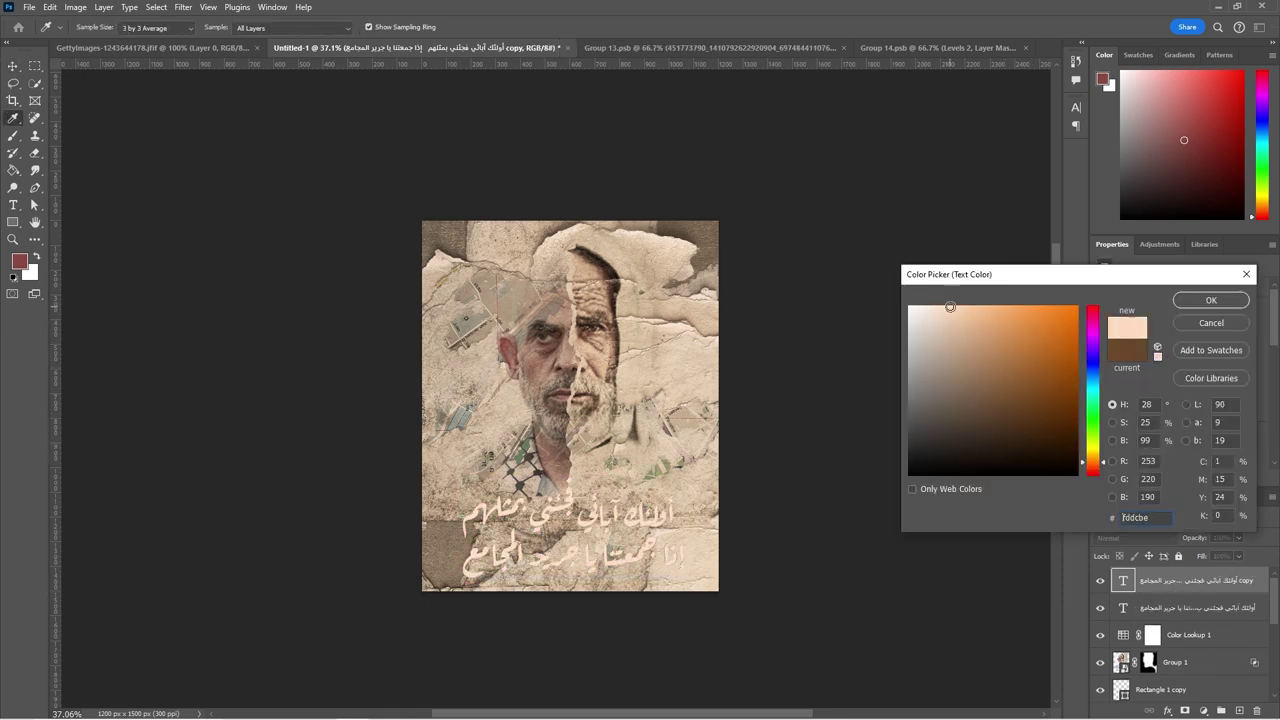
click(1210, 300)
- Nudge the other verse layer up and right, offsetting it about 25 px
click(1110, 606)
key(Right)
key(Right)
key(Up)
key(Up)
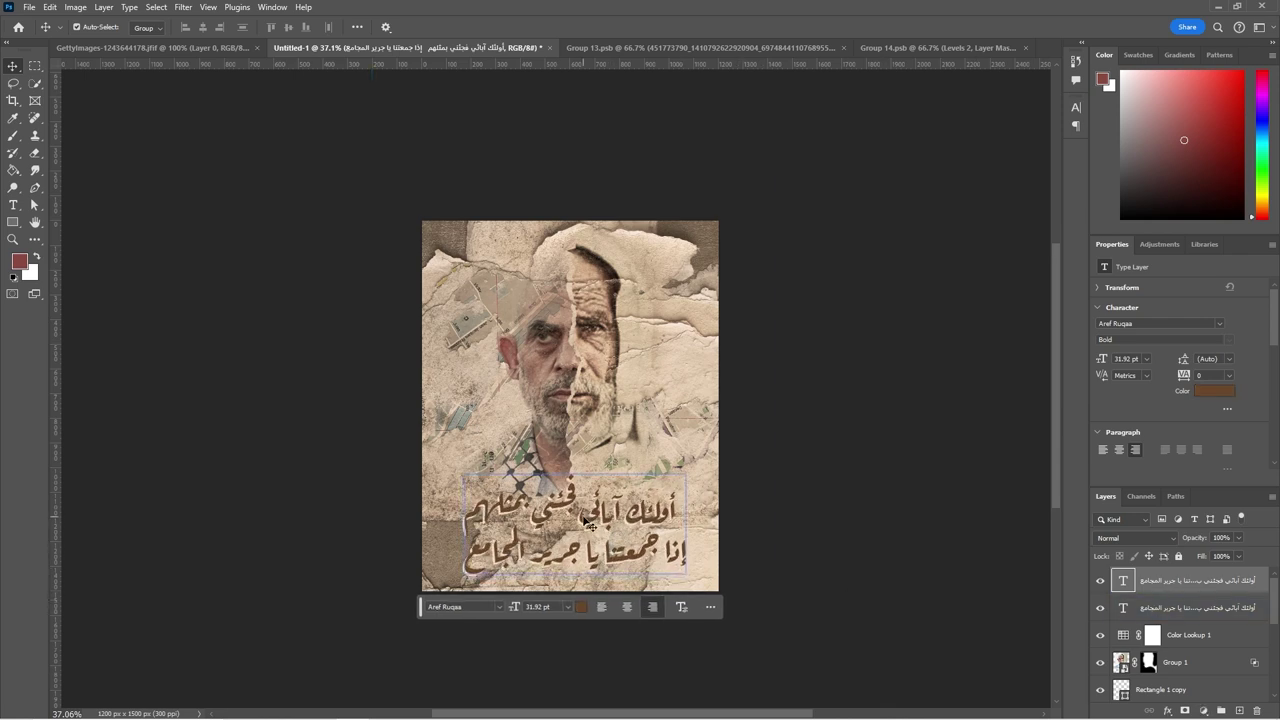
key(ctrl+t)
drag(604, 512, 613, 510)
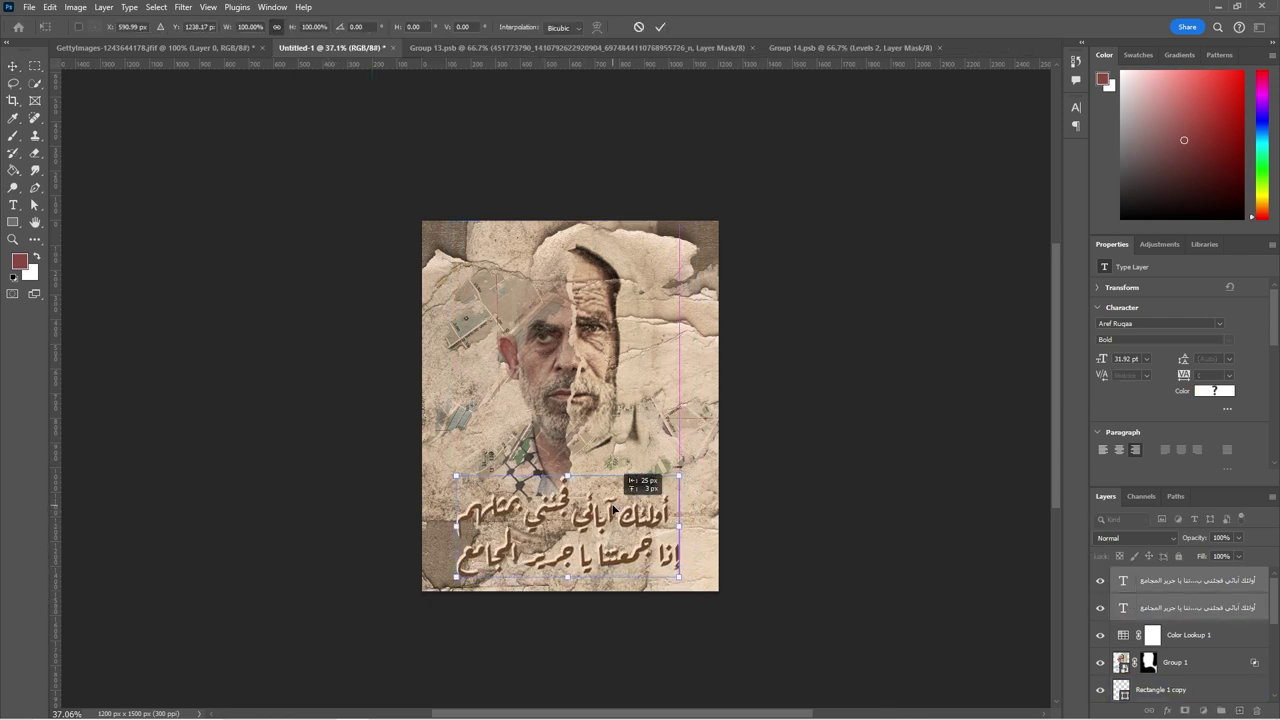
key(Return)
right_click(1205, 612)
- Group both verse layers as Group 2 and drag its Underlying Layer black slider right
key(Escape)
key(ctrl+g)
double_click(1210, 575)
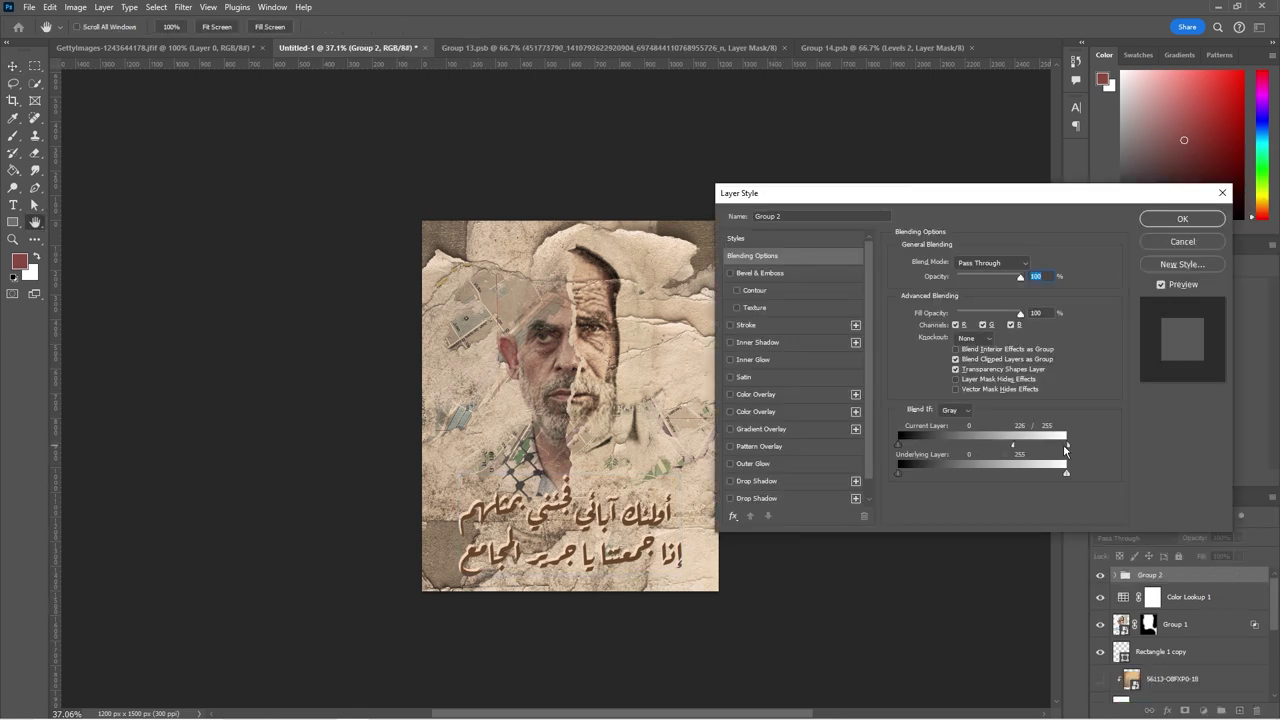
drag(899, 474, 1021, 476)
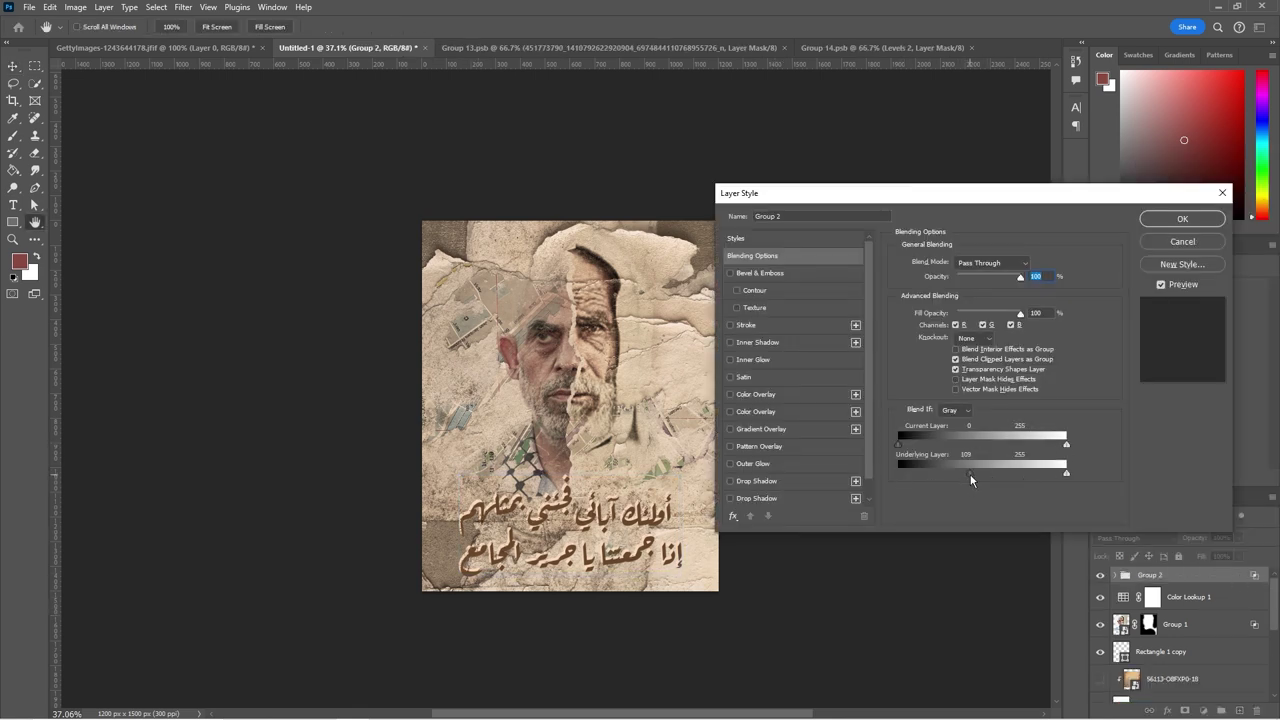
key(Return)
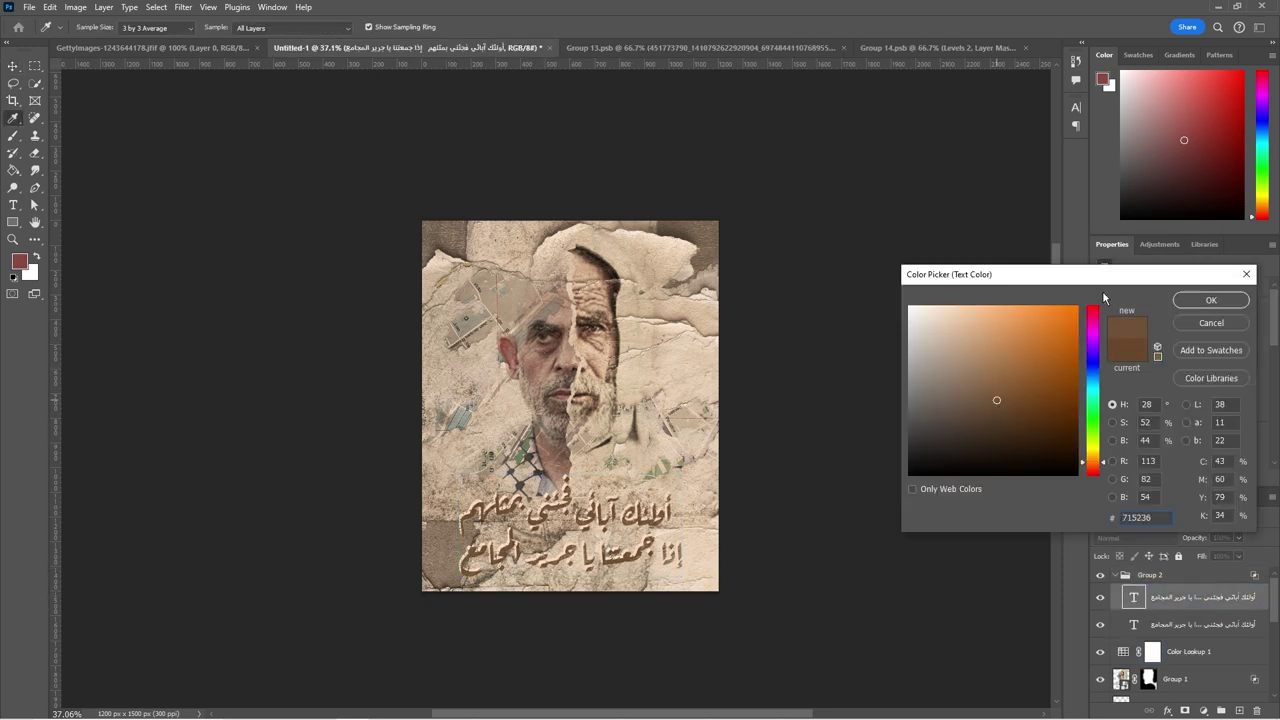
key(Return)
click(1145, 679)
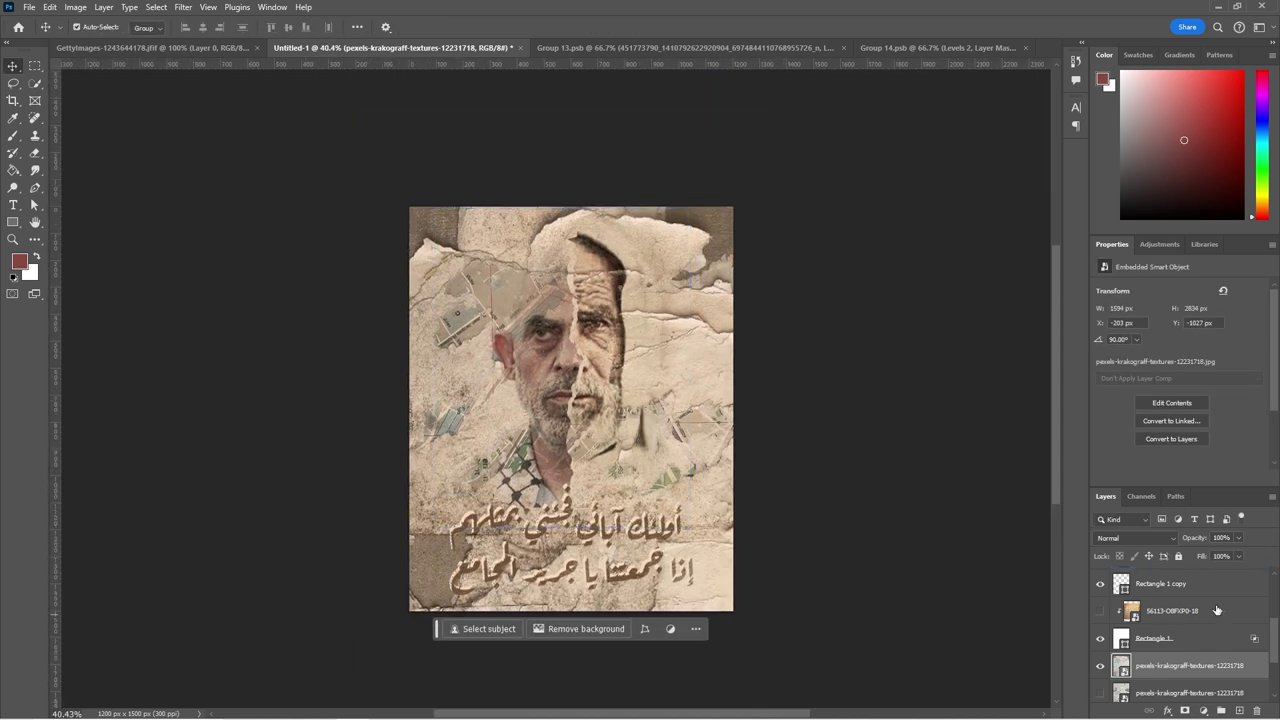
- Target Group 1's mask with the brush and default colours, then select the background photo layer
scroll(1273, 612, up, 5)
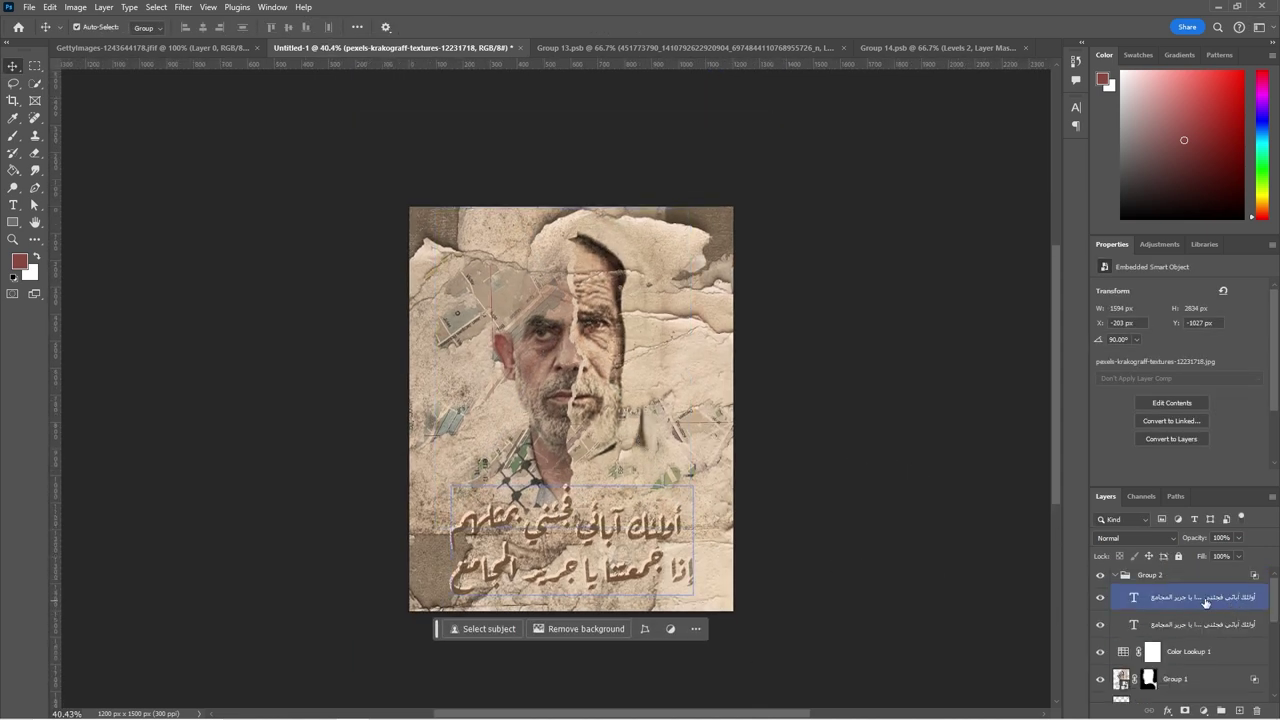
click(1148, 679)
key(b)
key(d)
scroll(657, 403, down, 2)
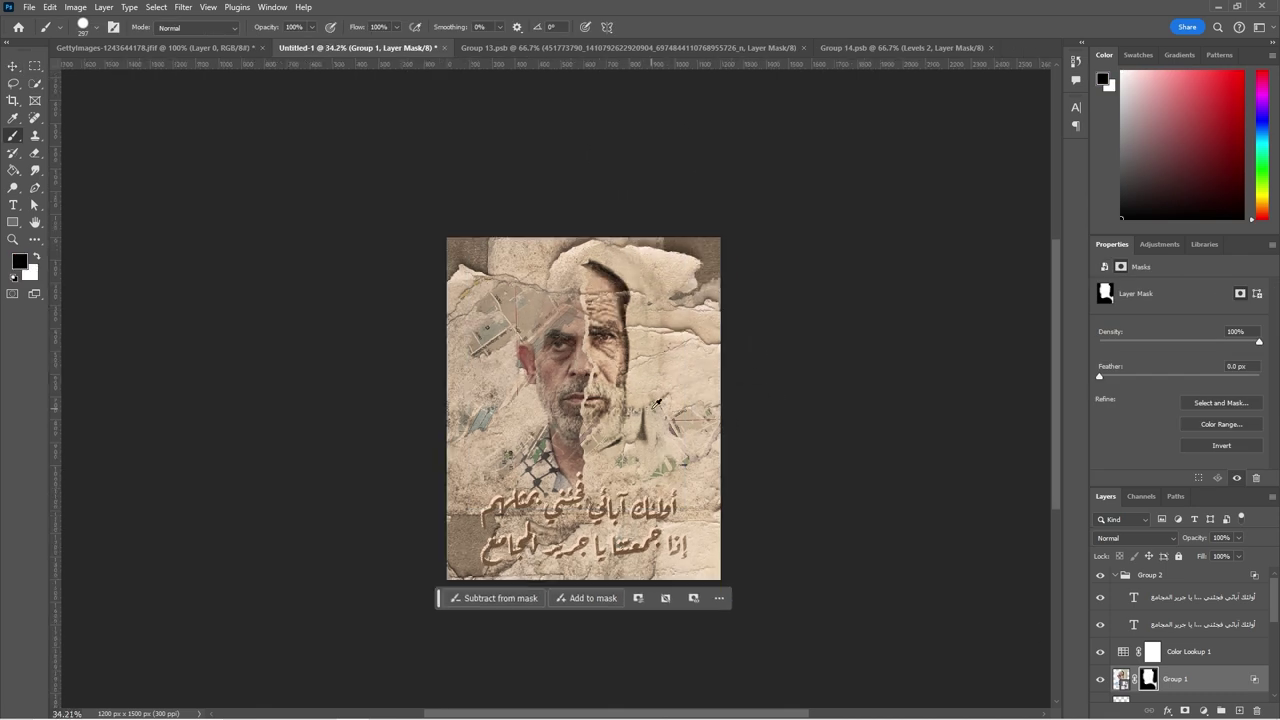
scroll(1200, 630, down, 3)
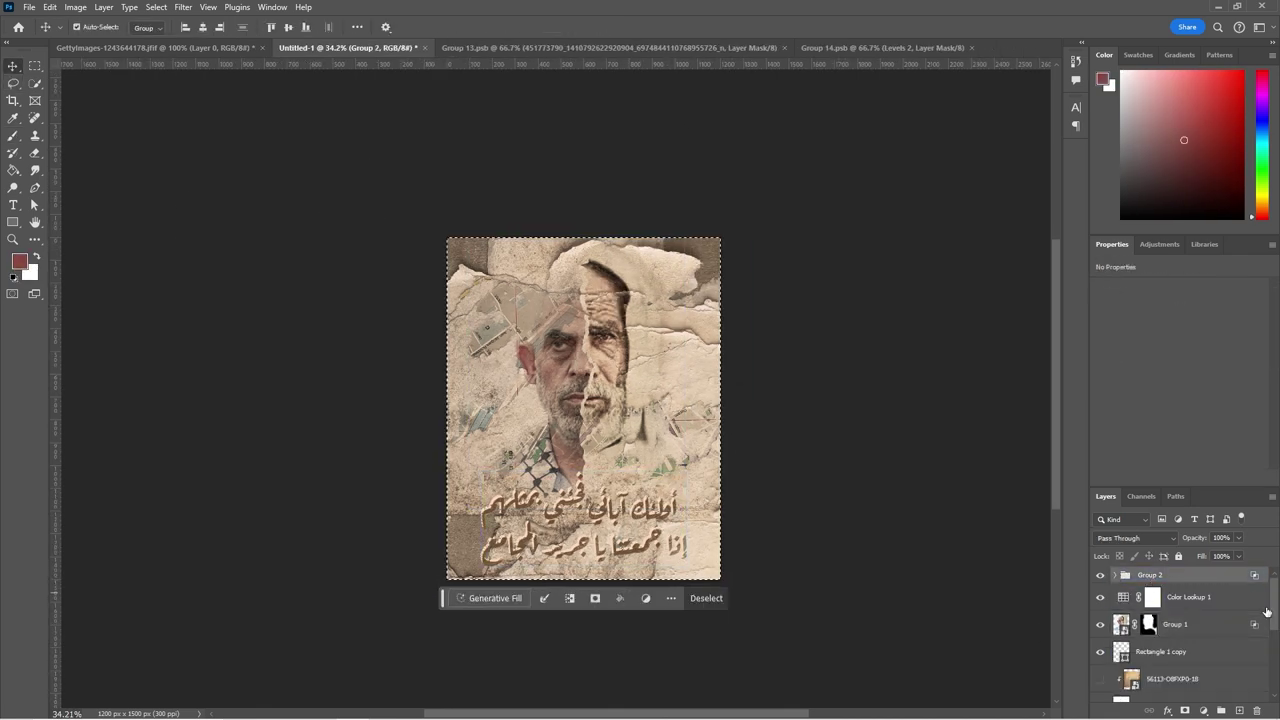
click(1200, 661)
key(ctrl+z)
key(ctrl+z)
key(ctrl+z)
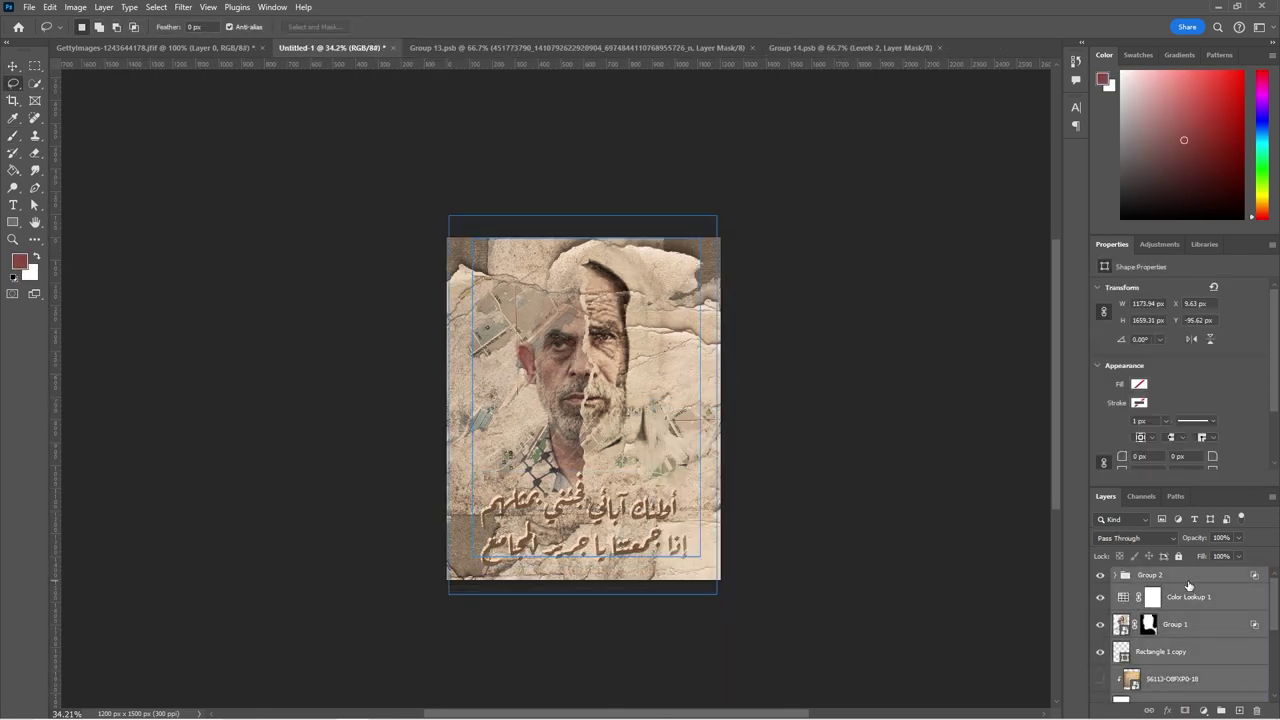
- Paste the poster into the new document and shrink it on the canvas
key(ctrl+z)
key(ctrl+t)
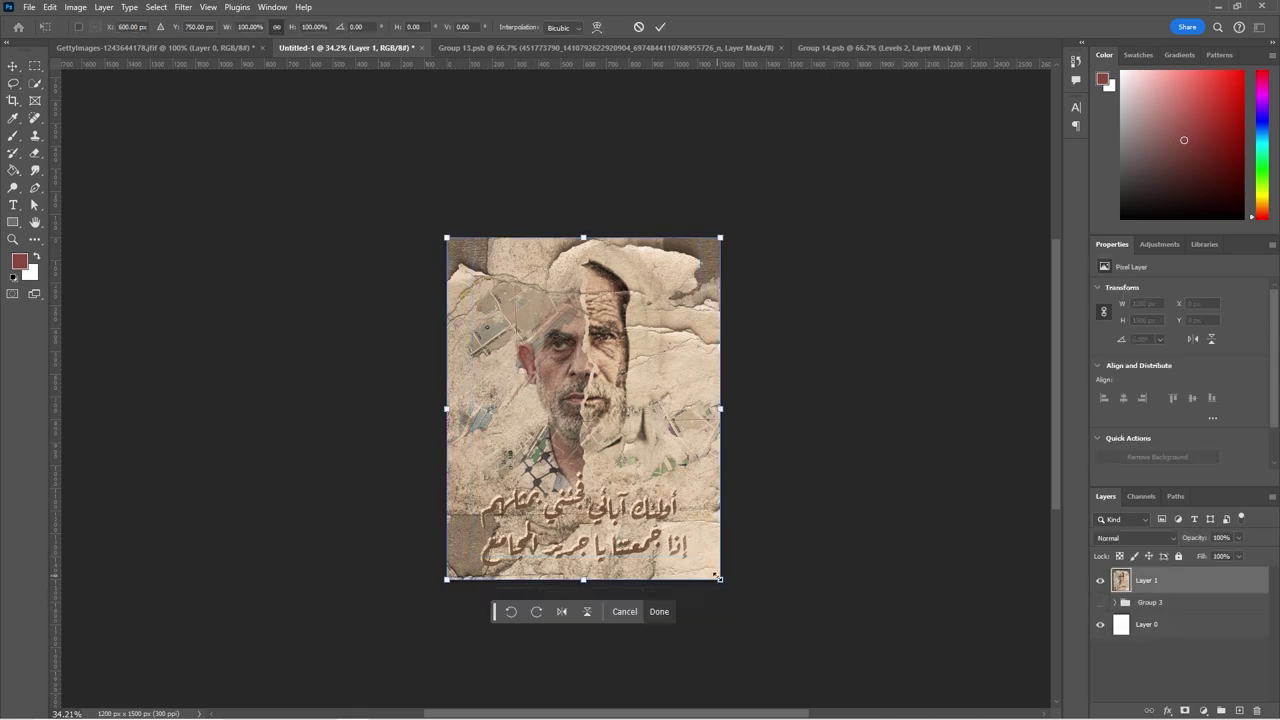
drag(669, 537, 669, 523)
key(Return)
- Enlarge the white background beyond the poster and add a Solid Color fill layer
key(alt+bracketleft)
drag(730, 572, 770, 602)
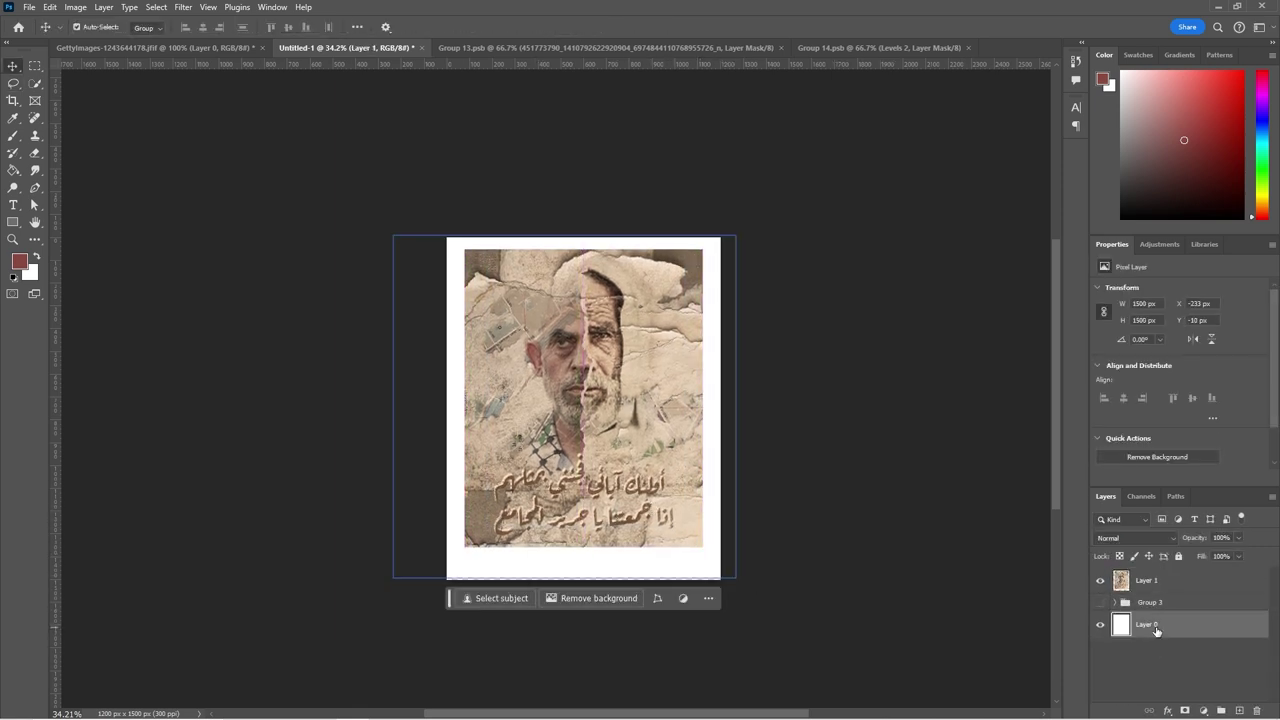
key(Return)
click(1203, 710)
click(1215, 477)
click(941, 404)
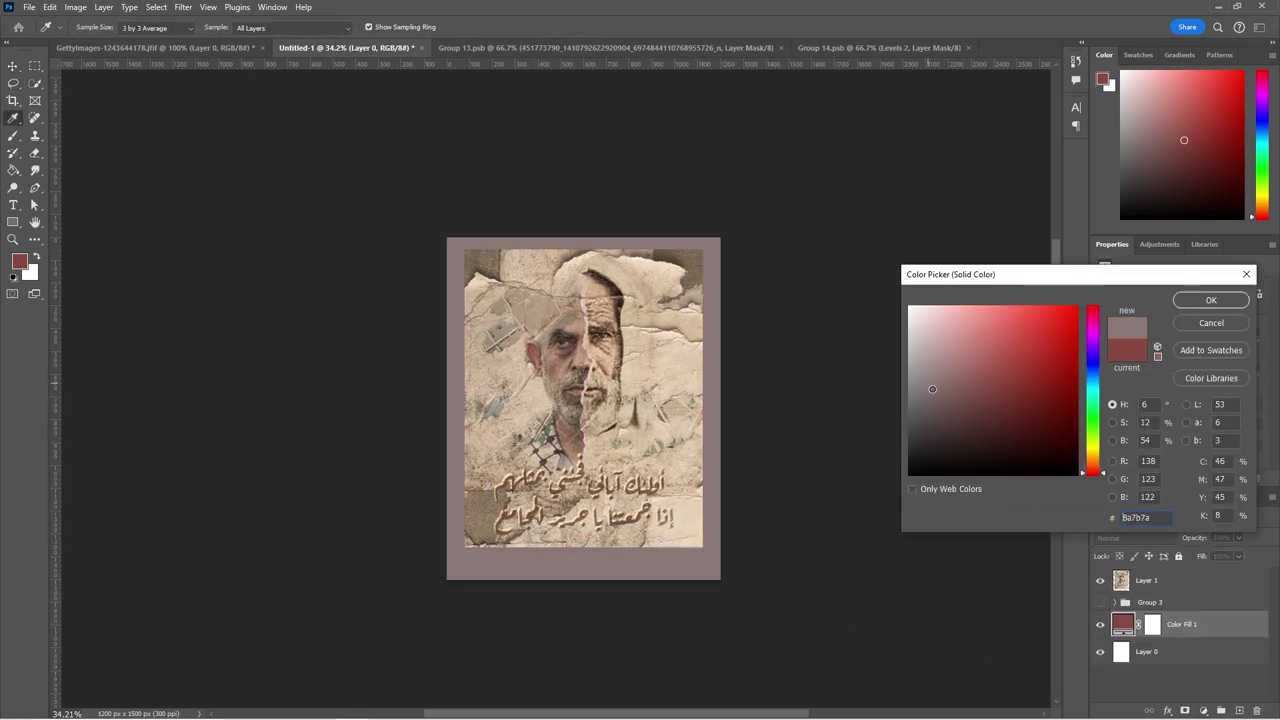
- Set the Color Fill 1 layer to a brown hue
click(1090, 447)
drag(1090, 447, 1088, 468)
click(1211, 300)
- Crop the canvas to a 1:1 square of 1424 × 1424 px around the poster
key(c)
click(105, 27)
click(100, 75)
mouse_move(662, 403)
mouse_down()
mouse_move(670, 425)
mouse_move(720, 385)
mouse_up()
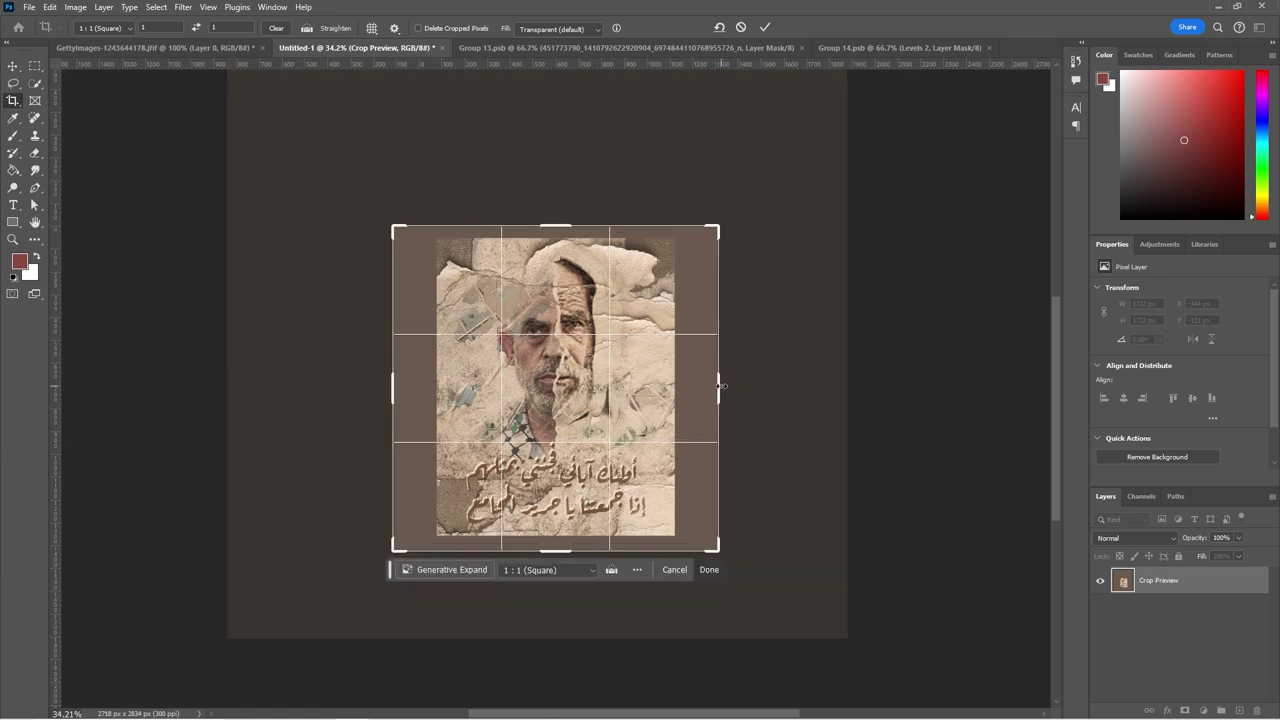
drag(560, 378, 560, 384)
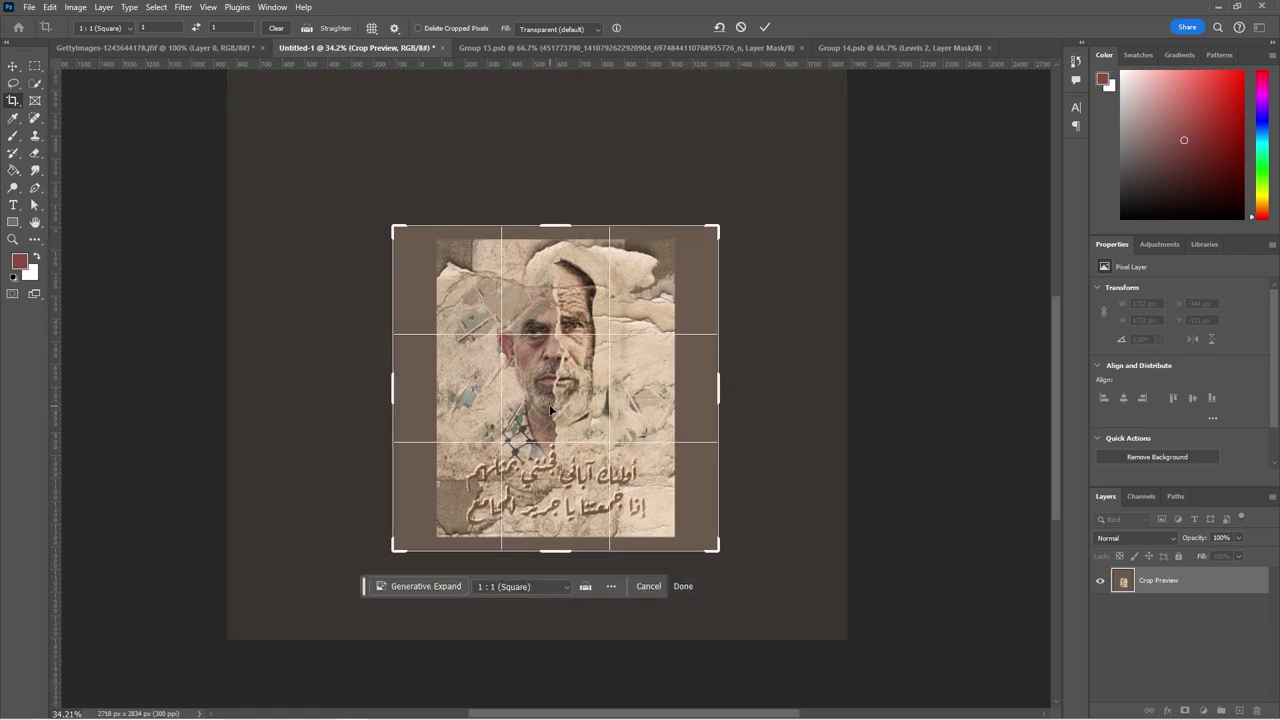
key(Return)
key(v)
click(556, 470)
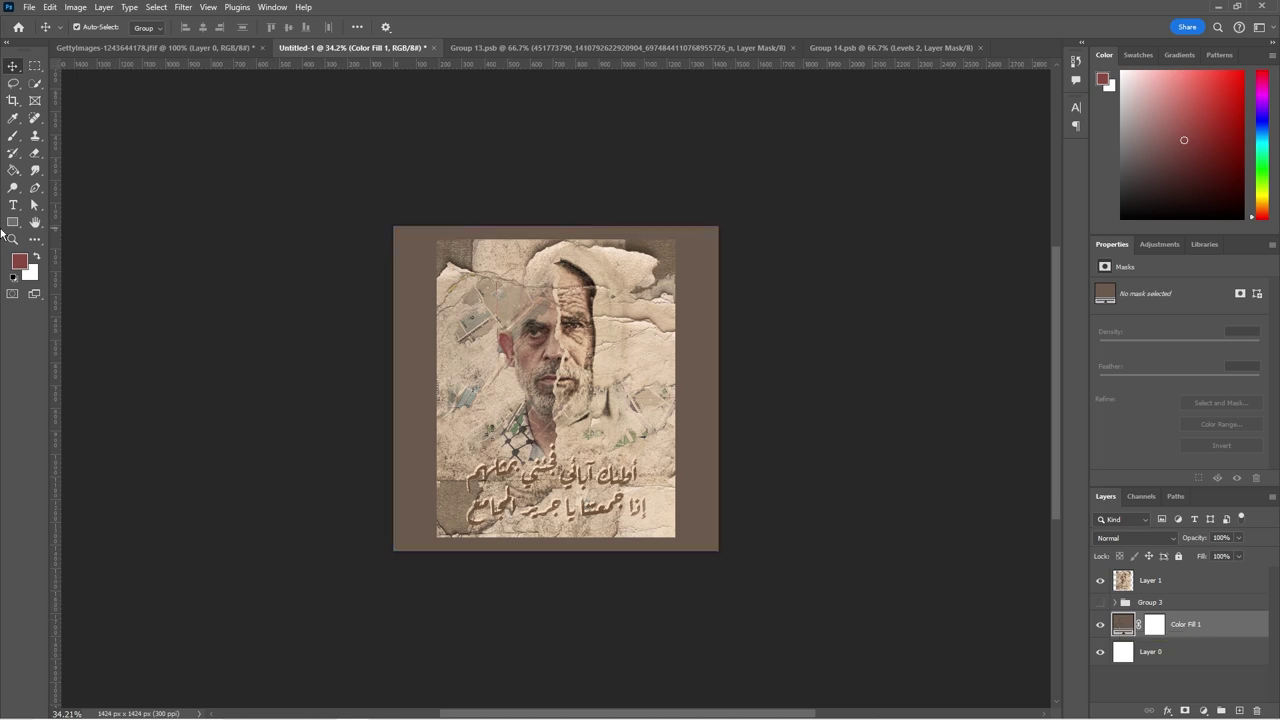
- Draw a rectangle, clip the poster into a smaller duplicate, and make the outer rectangle white
drag(473, 274, 692, 537)
key(ctrl+j)
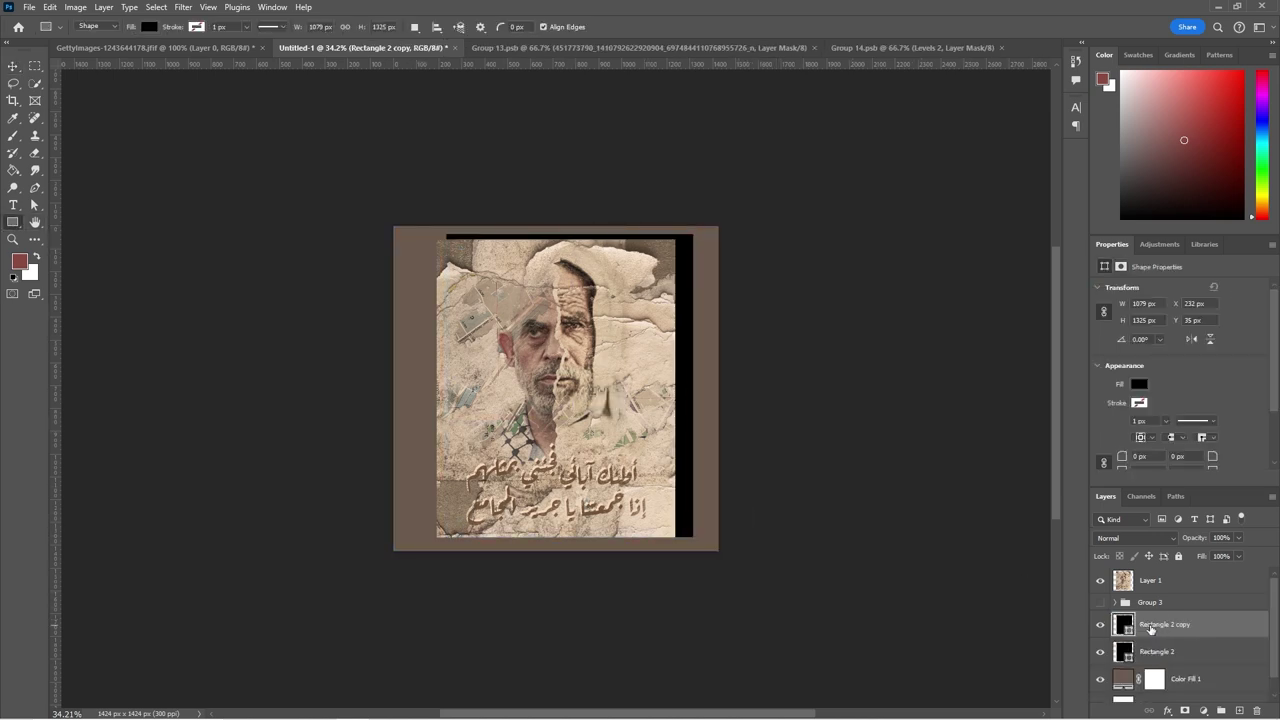
key(ctrl+t)
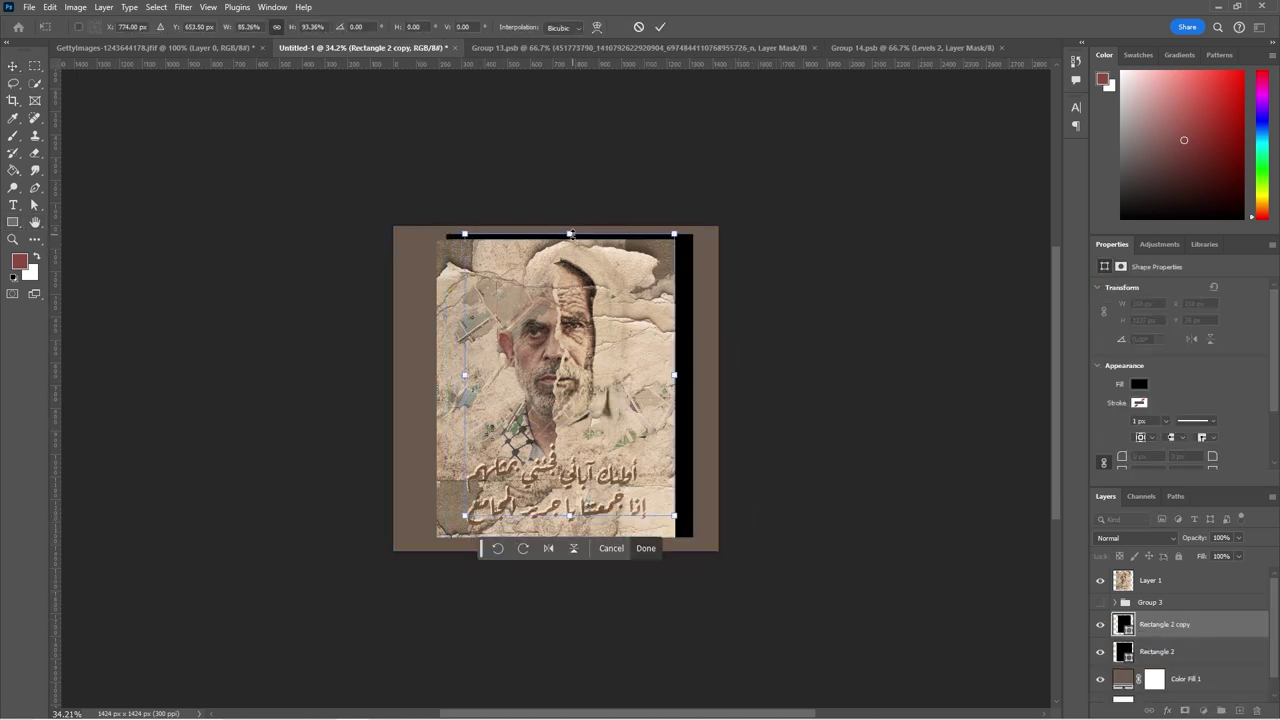
key(Return)
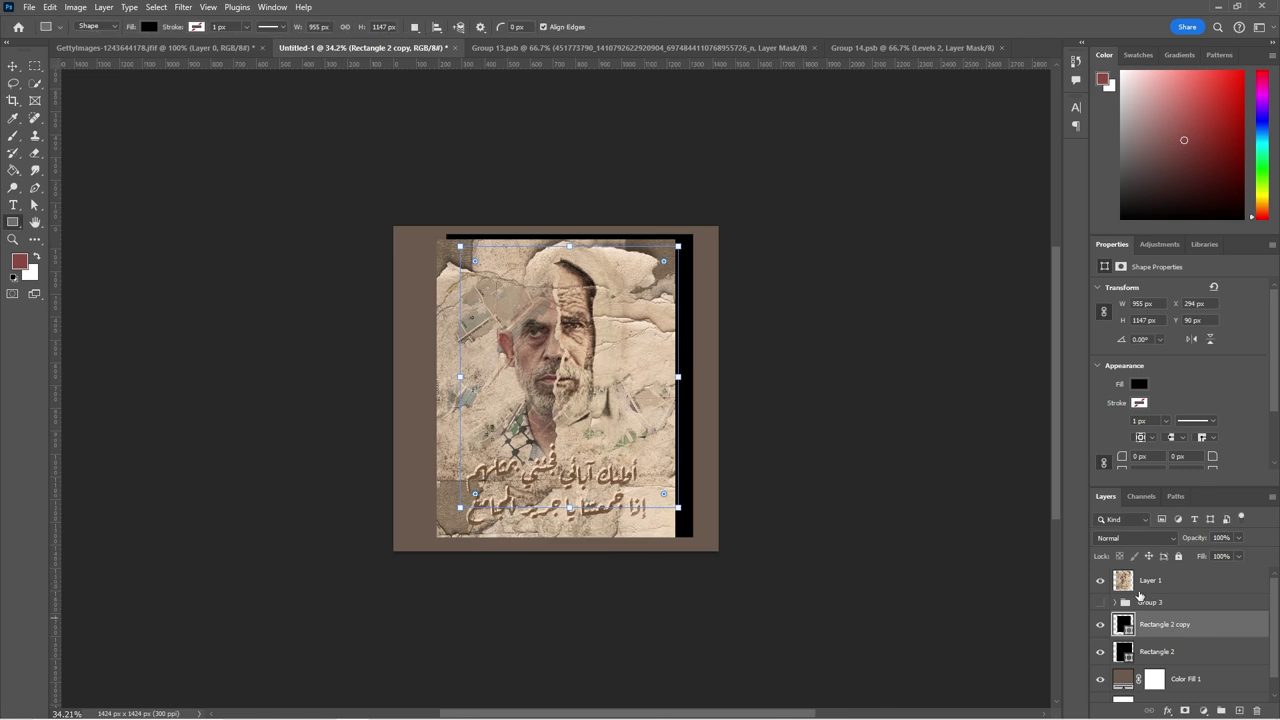
key(ctrl+bracketleft)
key(ctrl+alt+g)
double_click(1123, 651)
key(Return)
- Shrink the poster inside the frame and resize the white frame around it
click(1160, 597)
key(ctrl+t)
drag(679, 537, 680, 515)
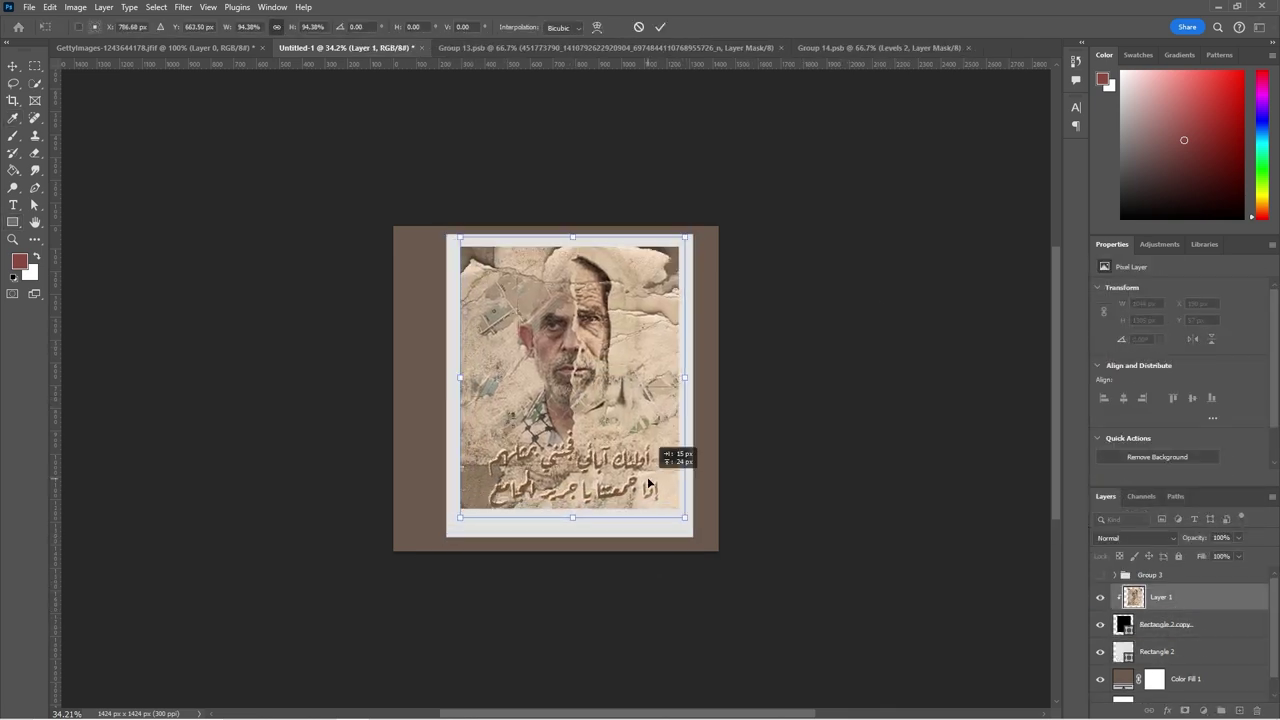
key(Return)
key(alt+bracketleft)
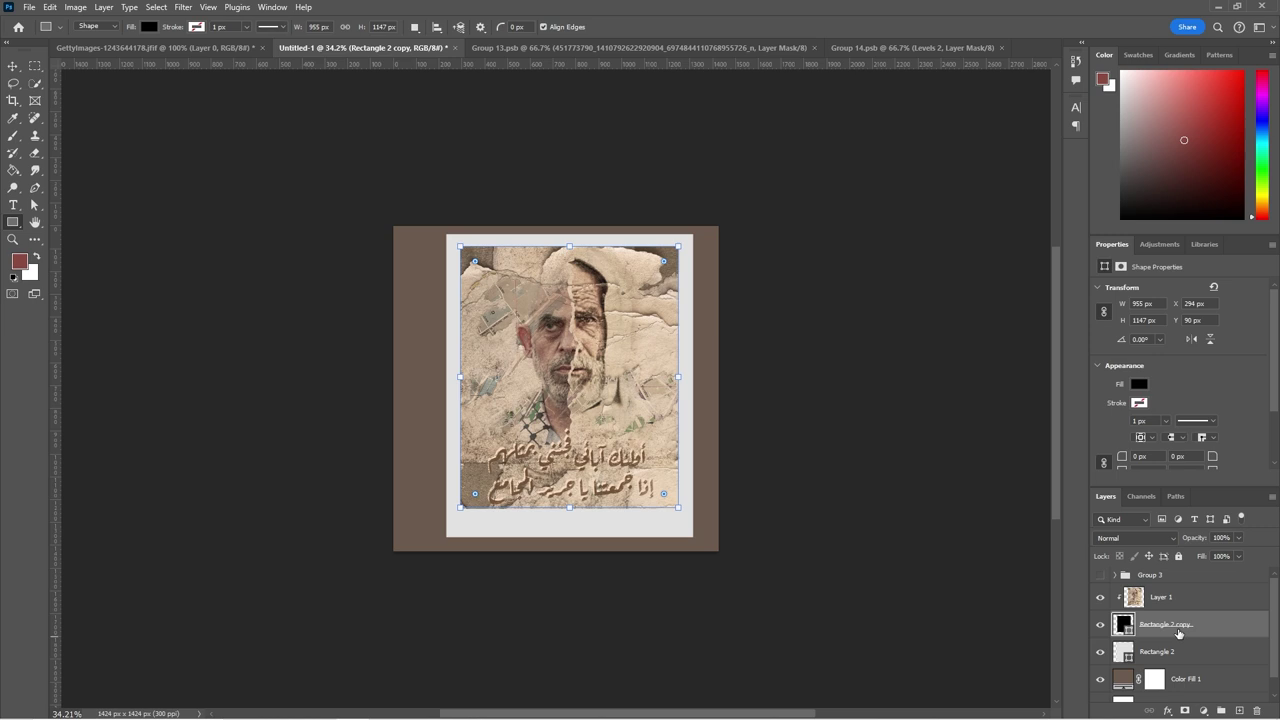
key(alt+bracketleft)
key(ctrl+t)
drag(447, 235, 453, 240)
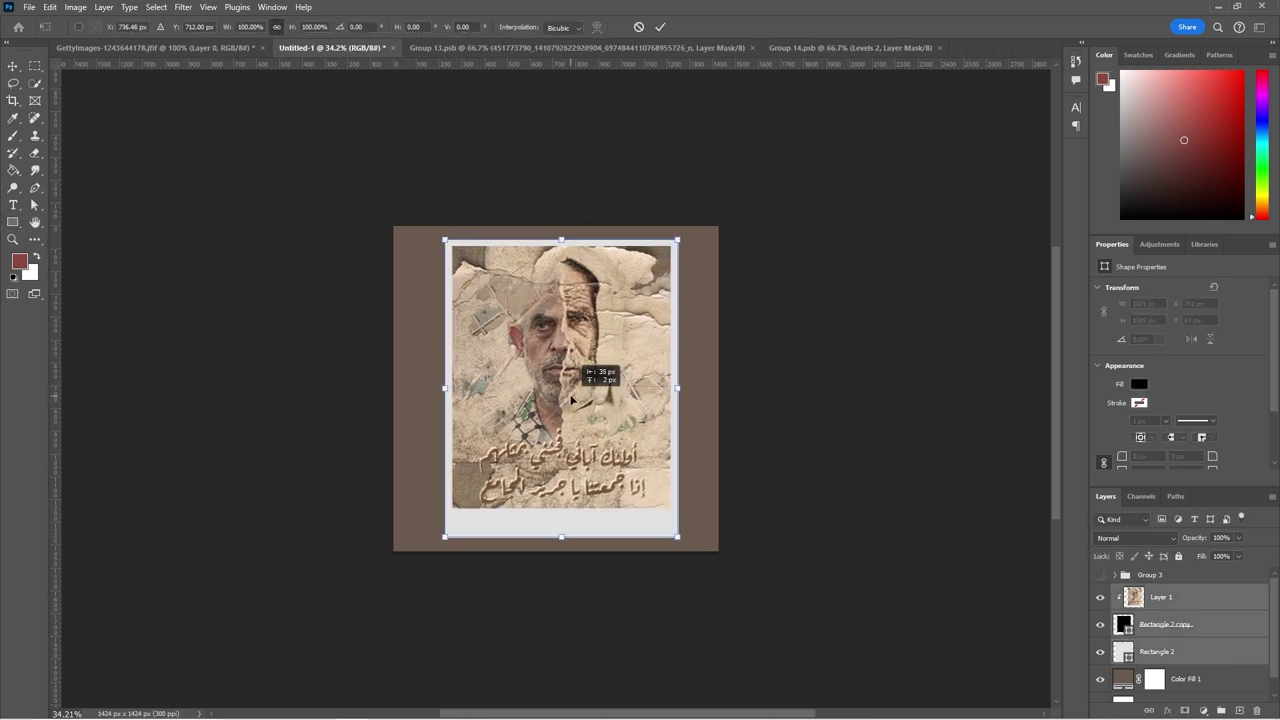
- Browse to the using folder on the H: drive in the file browser
key(alt+Tab)
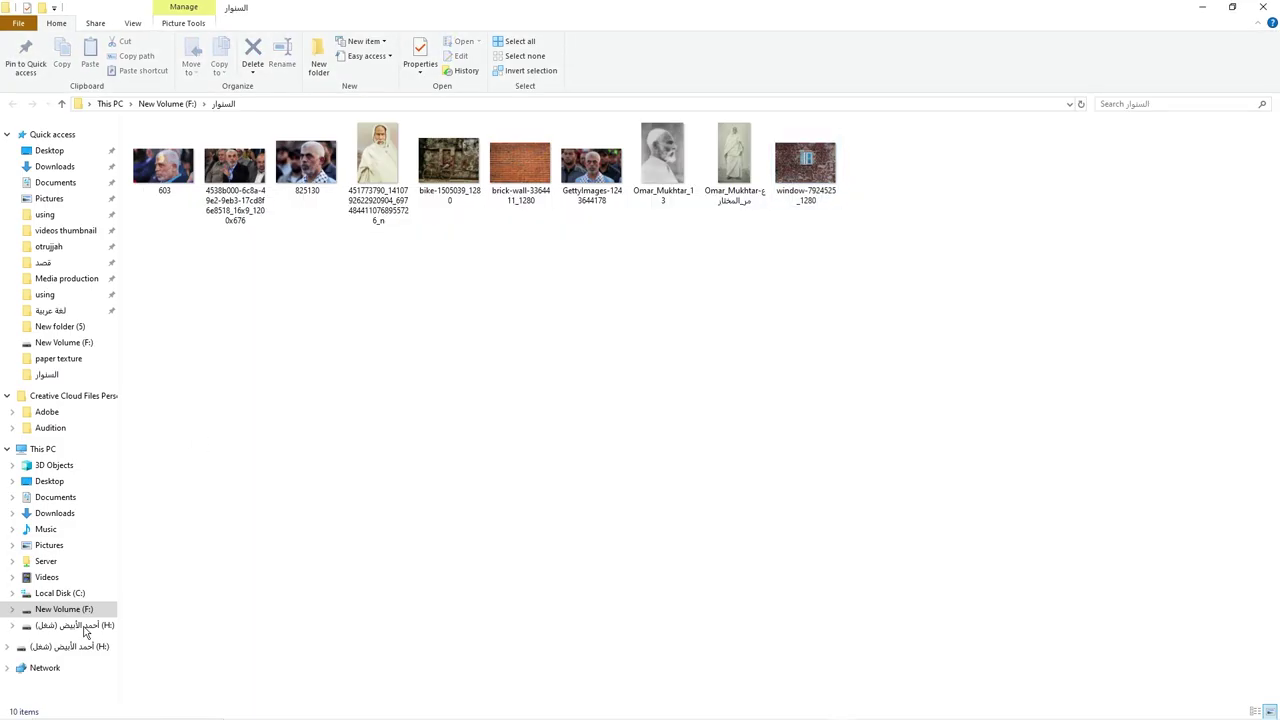
click(85, 627)
double_click(944, 505)
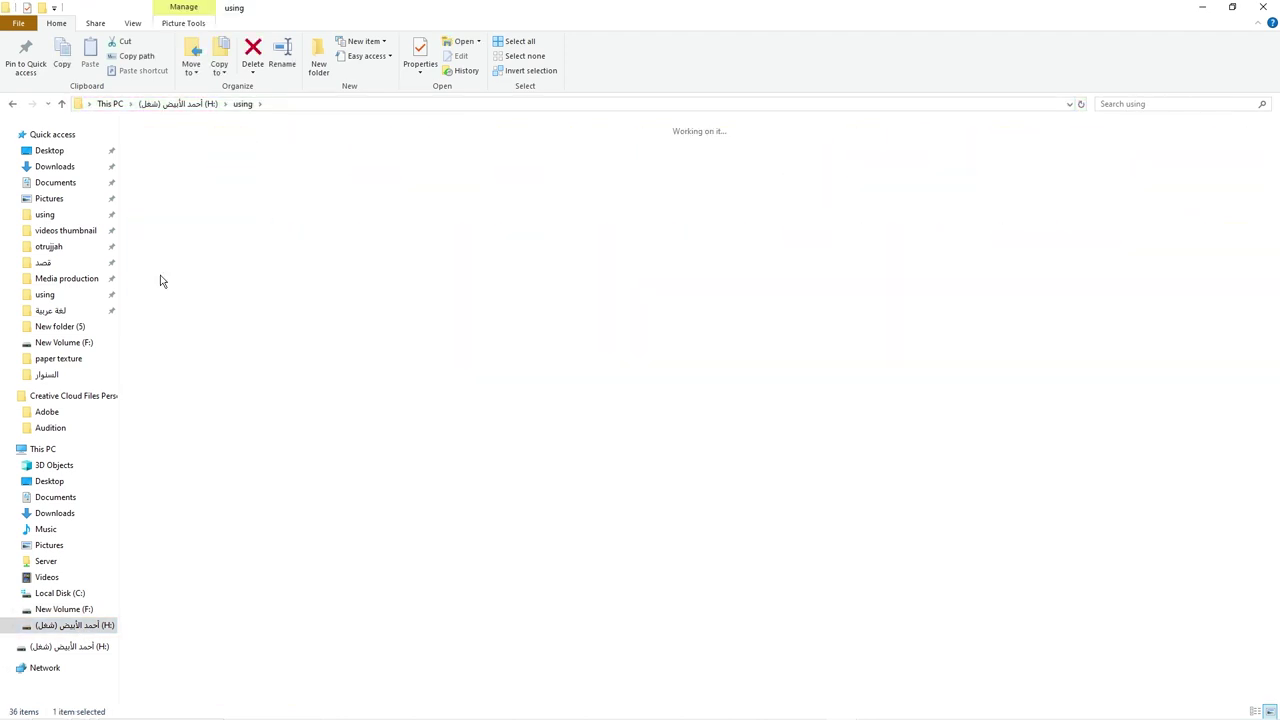
key(alt+Tab)
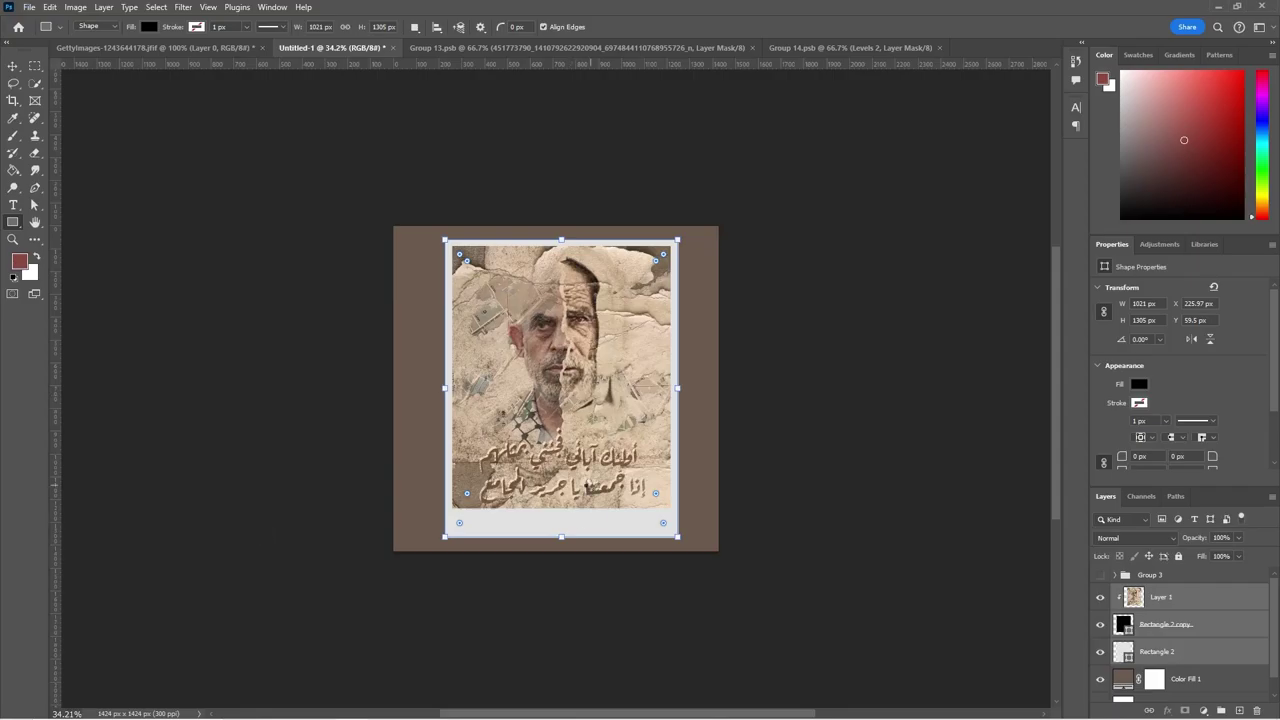
- Place the crumpled paper texture and move its layer to the top of the stack
drag(1278, 394, 680, 394)
key(Return)
mouse_move(1170, 624)
mouse_down()
mouse_move(1128, 655)
mouse_move(1150, 656)
mouse_up()
drag(1167, 595, 1168, 598)
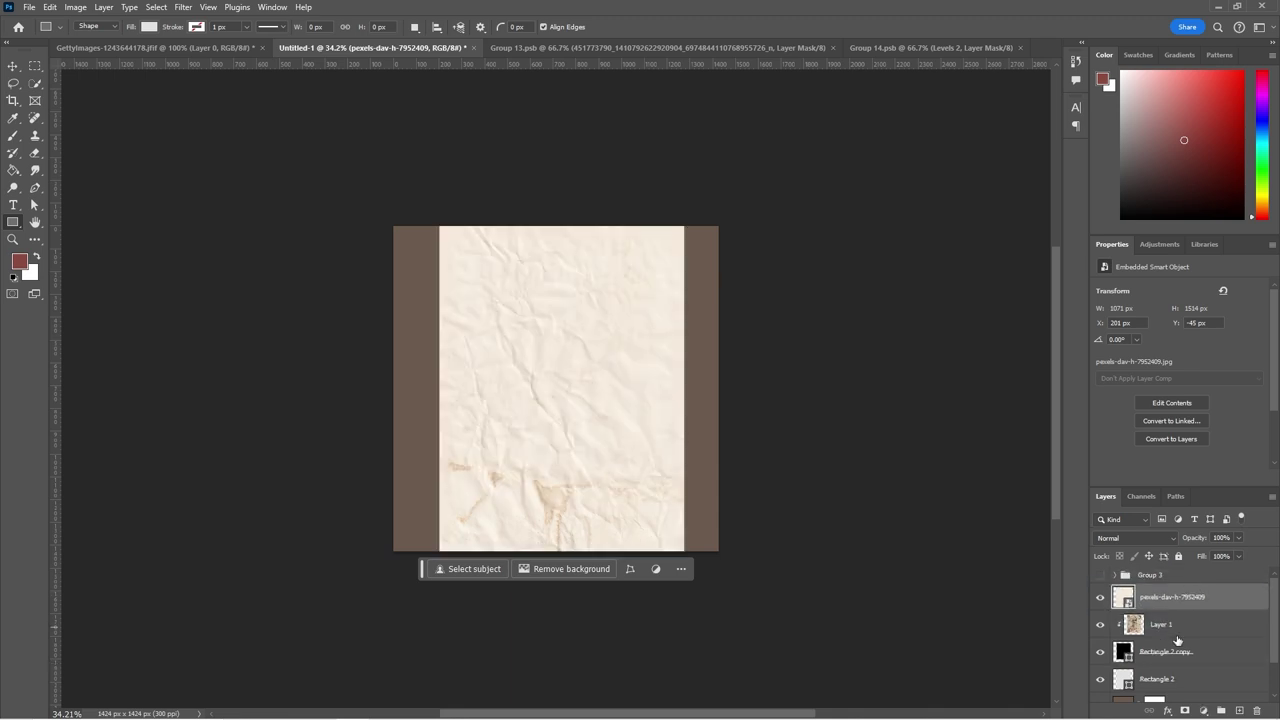
- Adjust the texture's Blend If sliders so the portrait shows through
click(1135, 538)
key(Escape)
double_click(1240, 597)
mouse_move(1066, 444)
mouse_down()
mouse_move(1020, 445)
mouse_move(1081, 440)
mouse_up()
mouse_move(897, 473)
mouse_down()
mouse_move(1080, 450)
mouse_move(967, 464)
mouse_up()
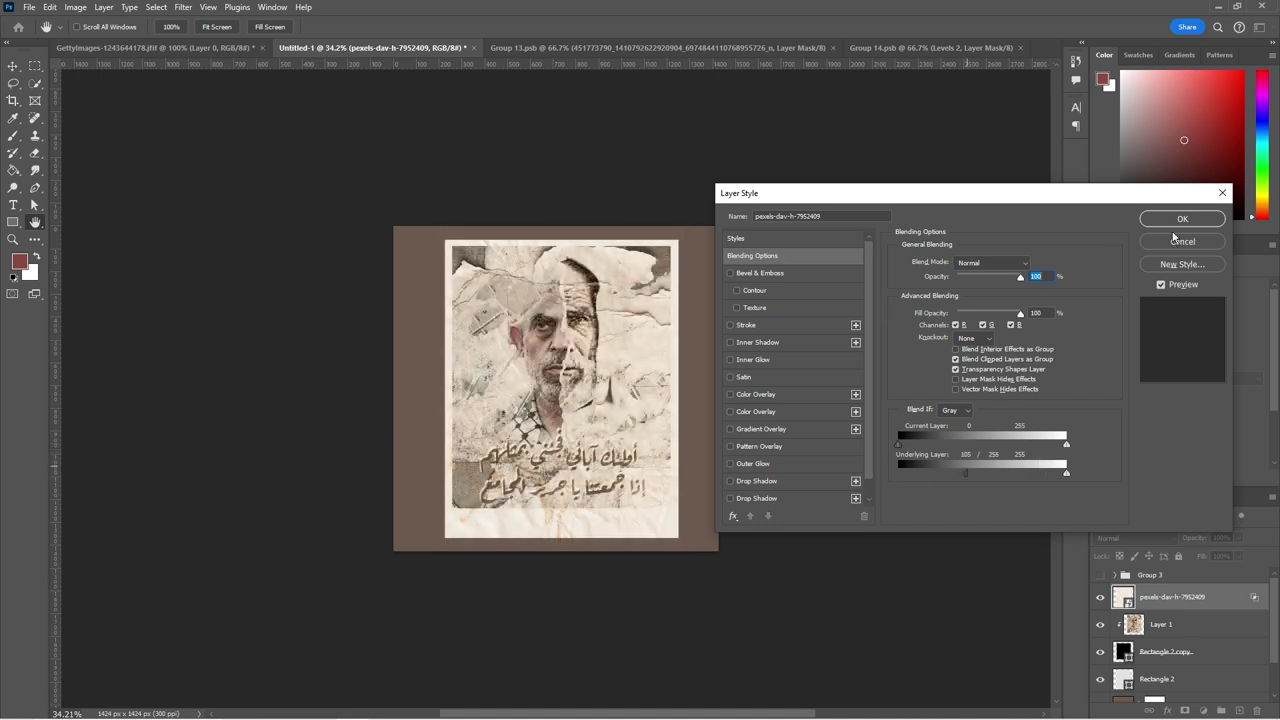
click(1176, 220)
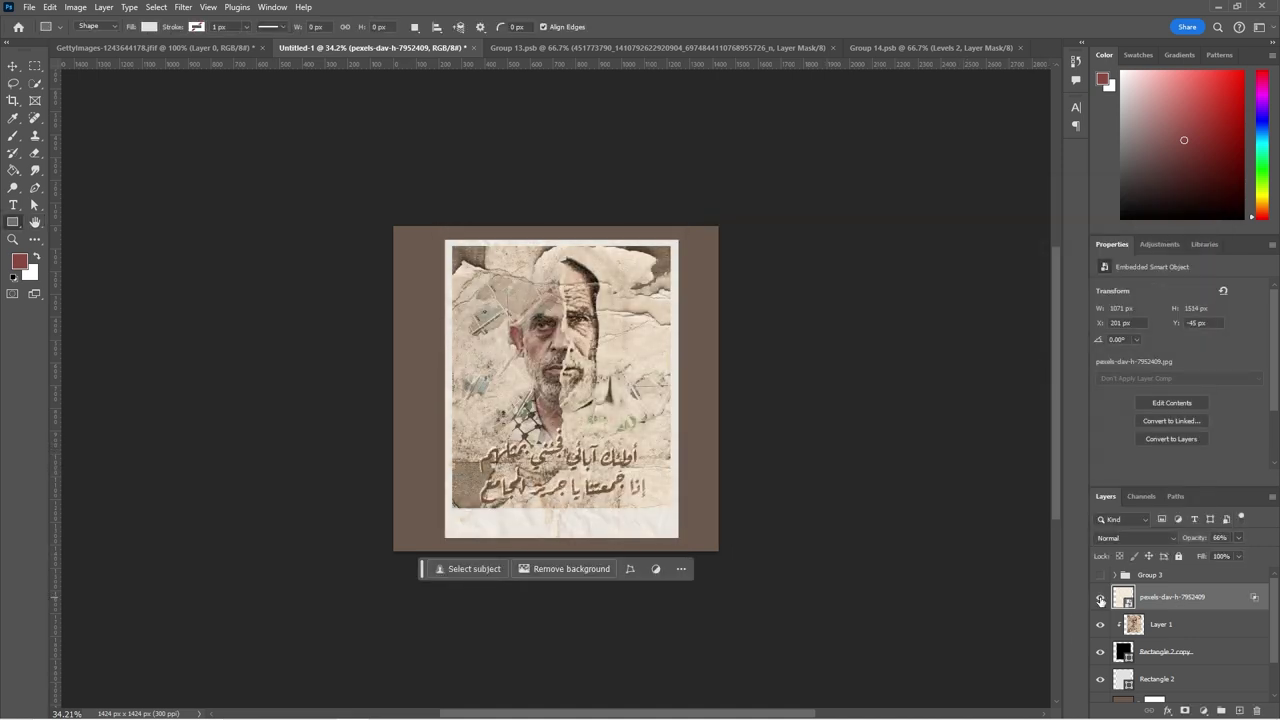
- Hide the paper texture and set the background fill colour to #6b5a4e
click(1100, 597)
scroll(1150, 640, down, 2)
double_click(1122, 662)
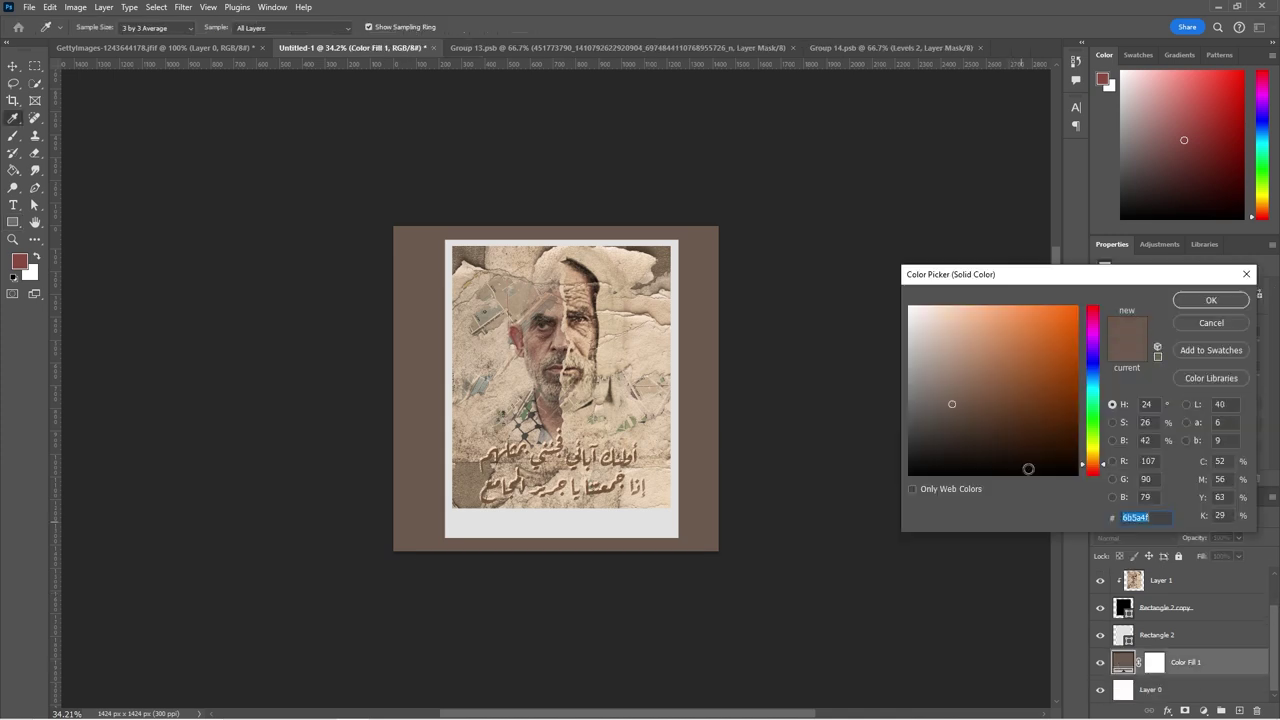
text(6b5a4e)
key(Return)
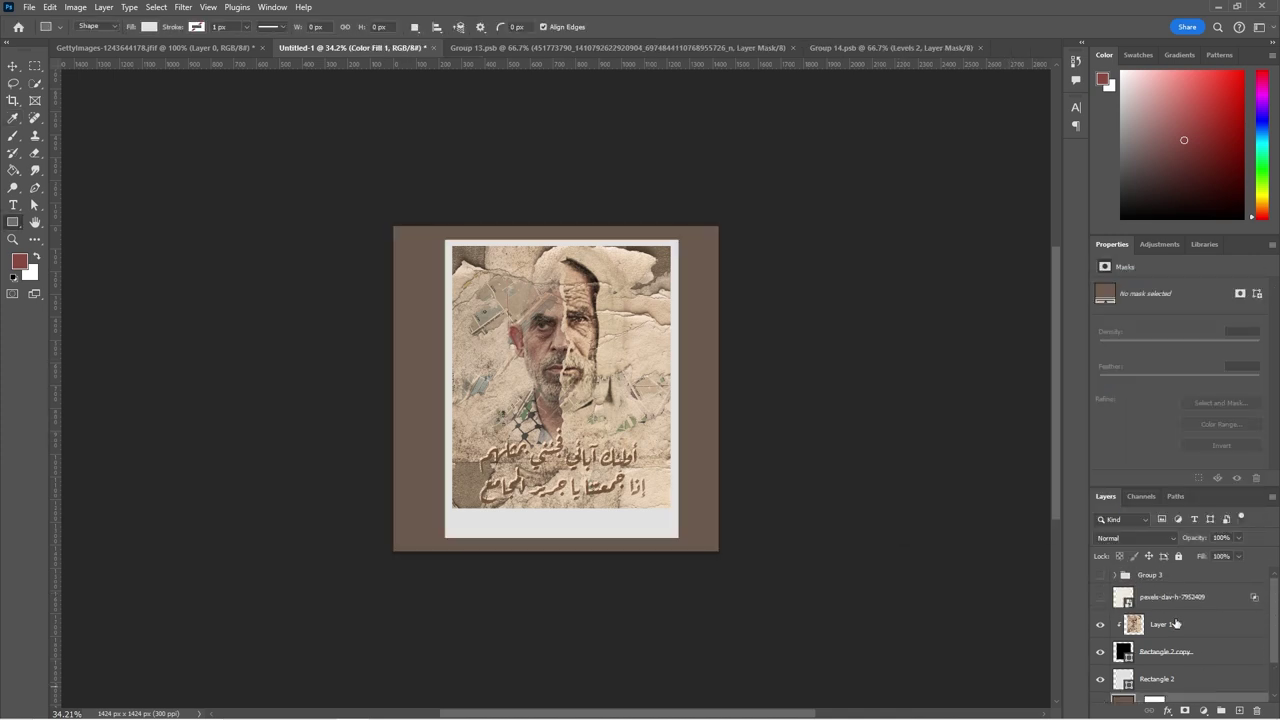
- Delete the selected layer and resize the portrait within the frame
click(1120, 680)
click(1157, 597)
key(Delete)
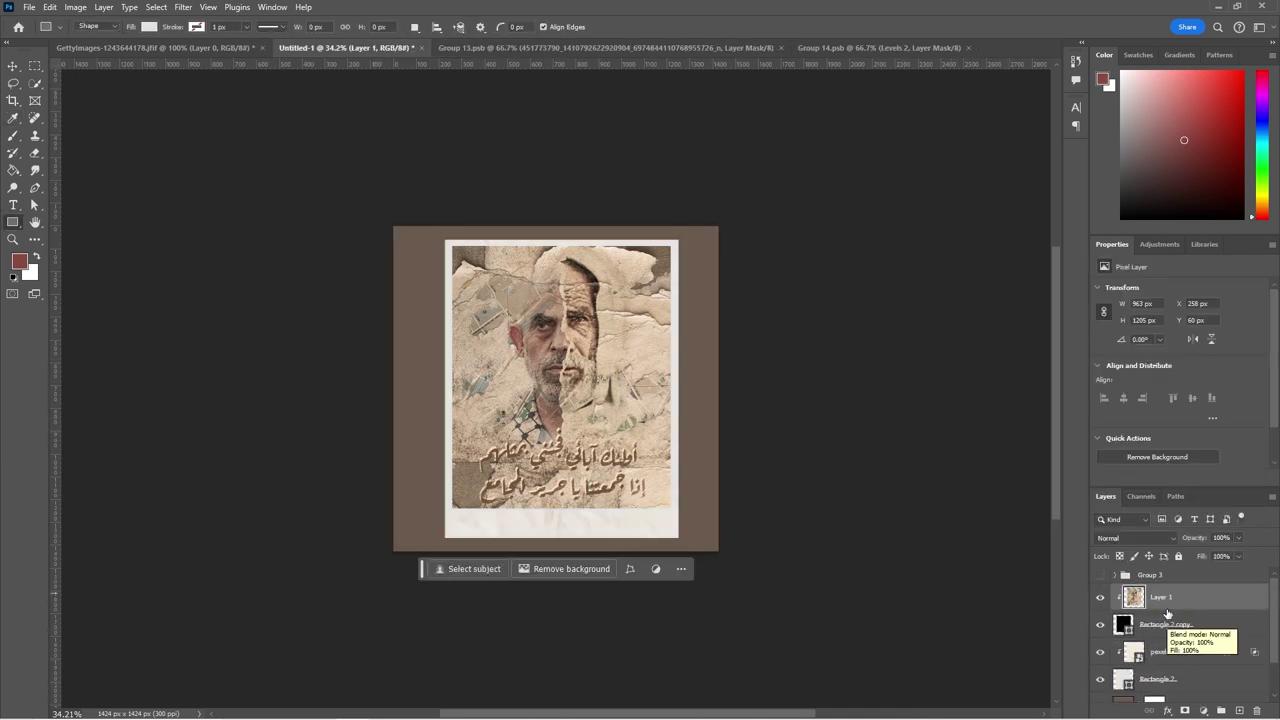
key(ctrl+t)
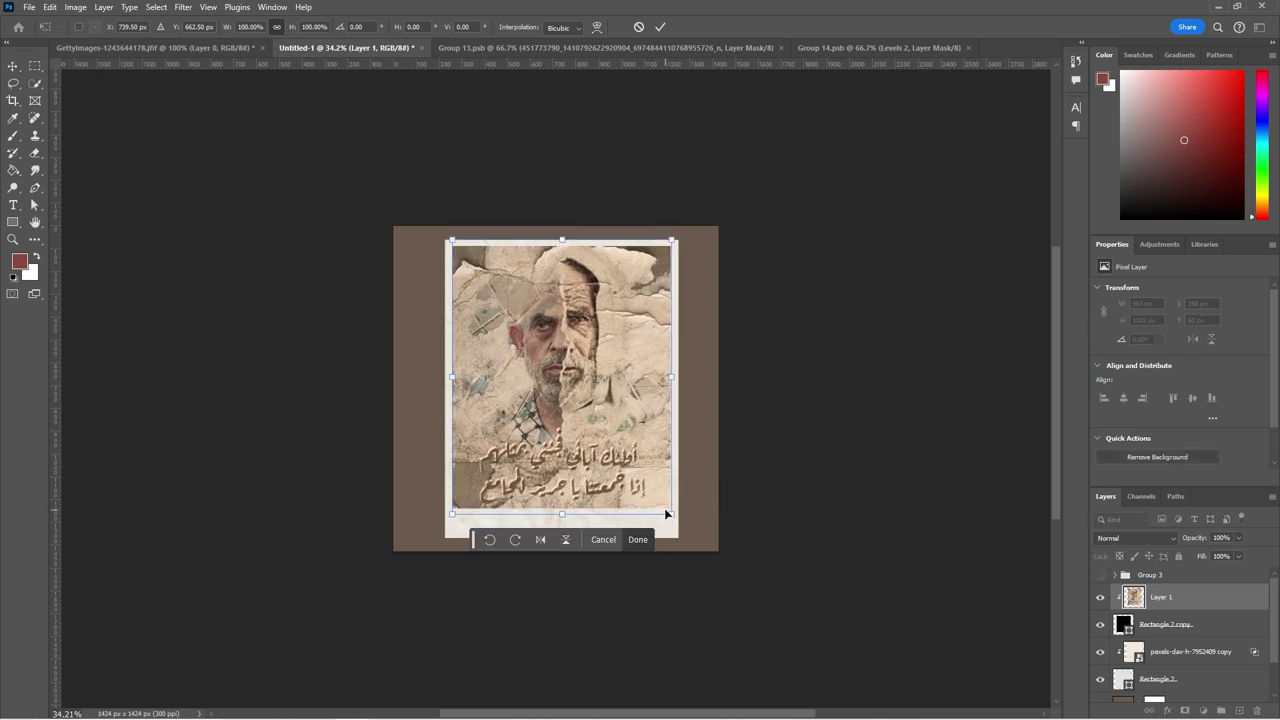
drag(664, 508, 695, 485)
key(Return)
- Resize the inner rectangle to about 903 × 1082 px, widening the paper border
click(1165, 624)
key(ctrl+t)
drag(561, 514, 563, 506)
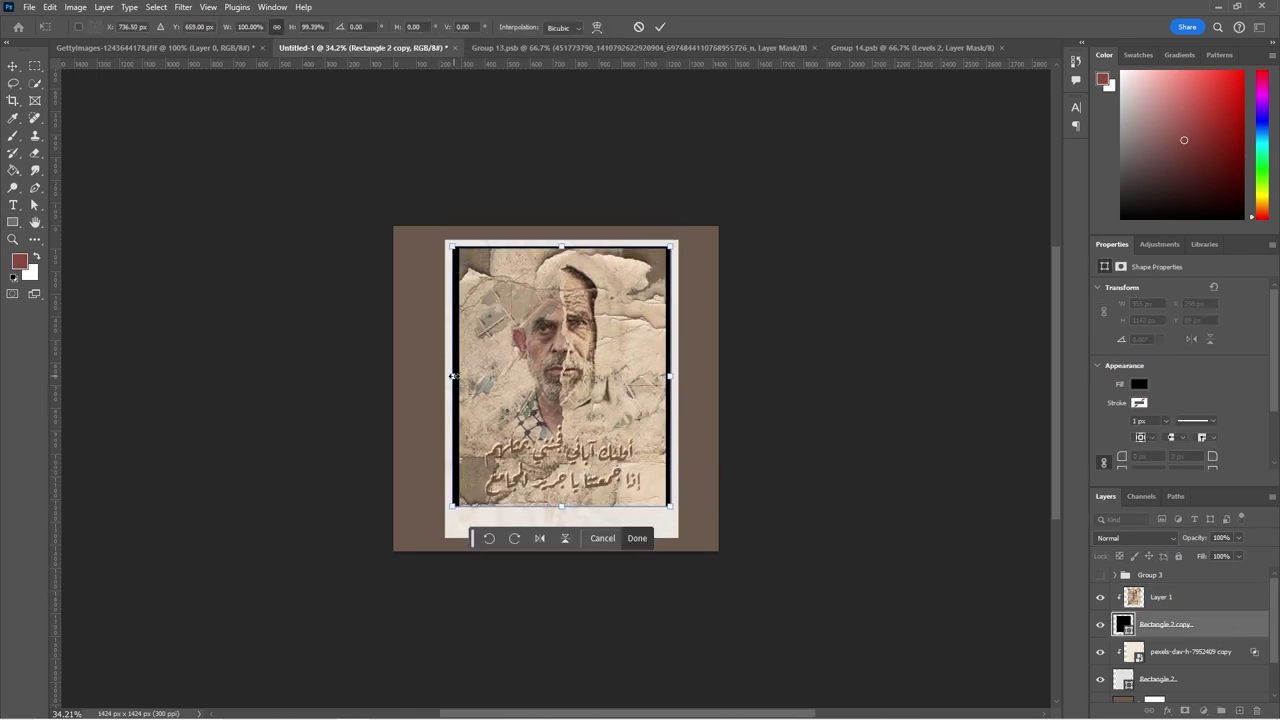
drag(669, 243, 661, 249)
drag(562, 499, 563, 497)
key(Return)
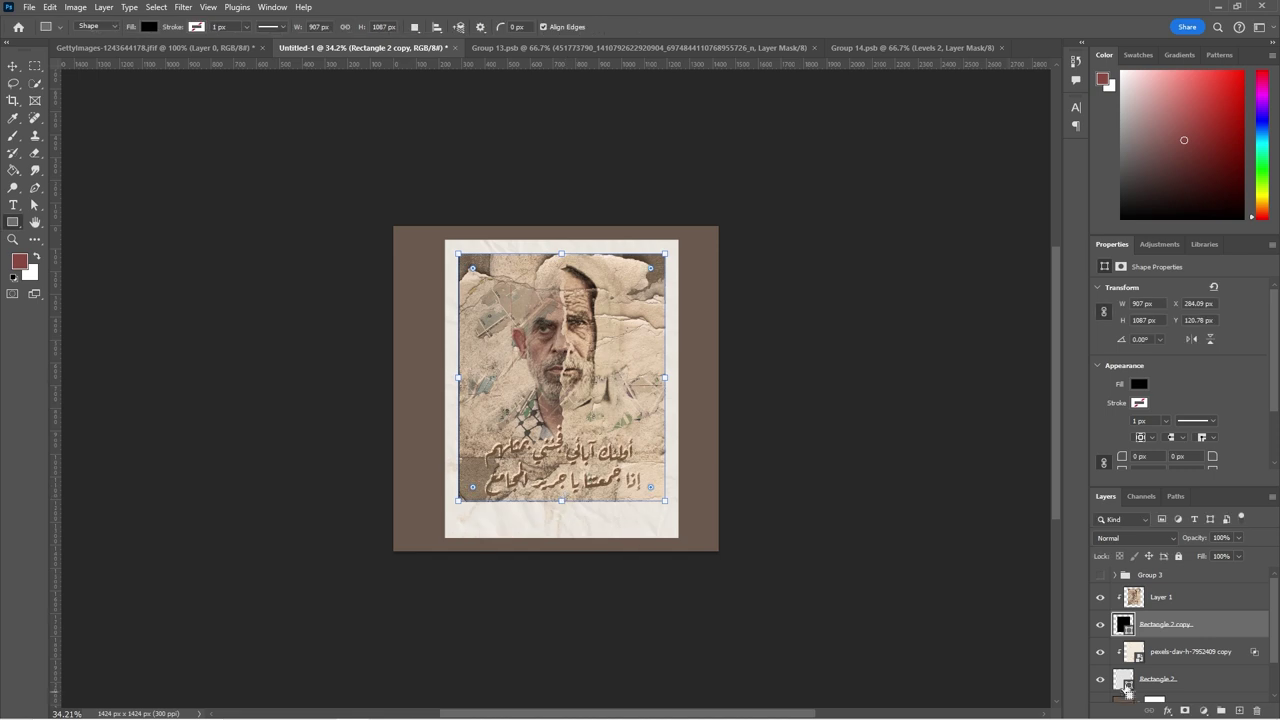
click(1200, 652)
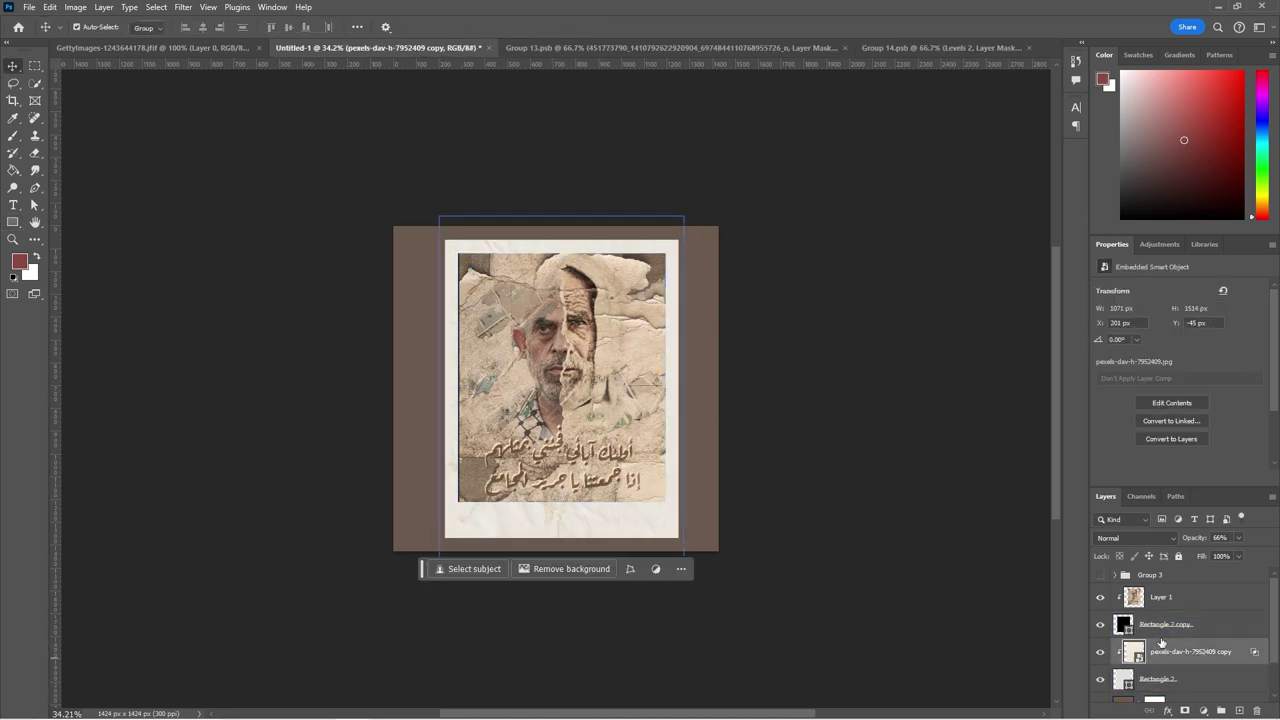
click(1165, 624)
key(ctrl+t)
key(Return)
- Try a dark grey background fill, discard it, and reopen the fill colour picker
scroll(1107, 638, down, 2)
click(1185, 663)
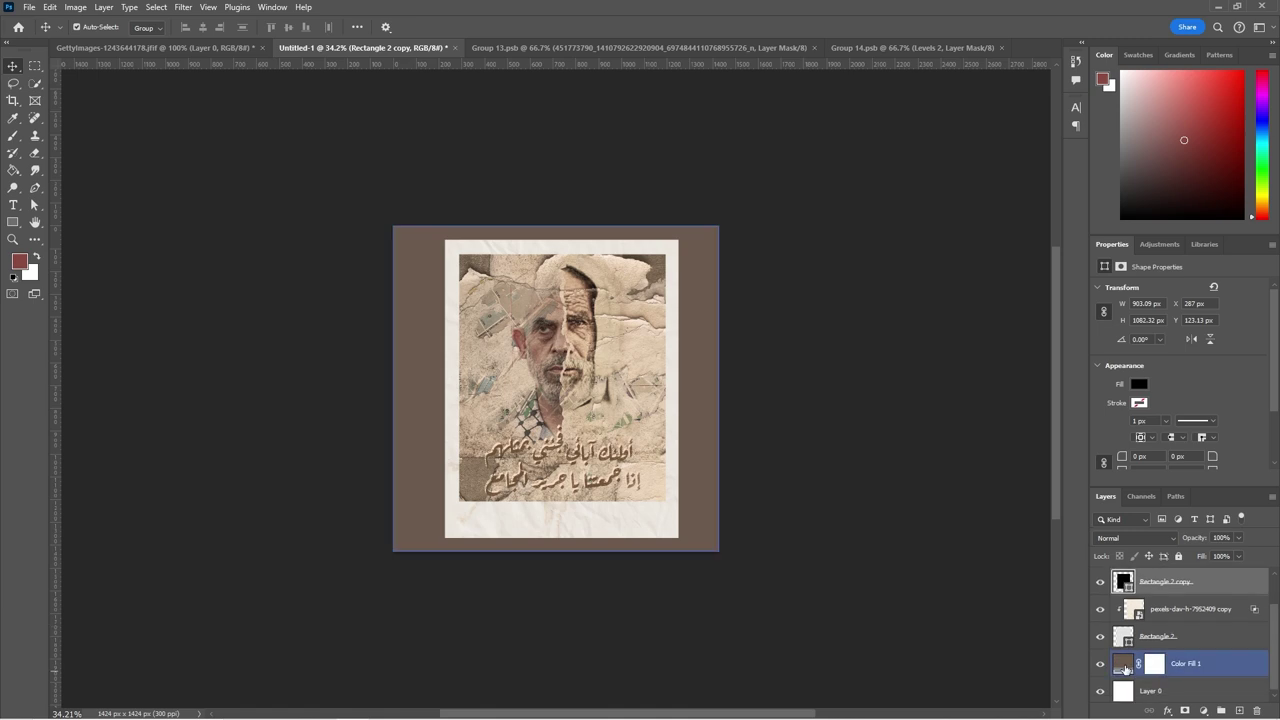
double_click(1124, 664)
click(904, 435)
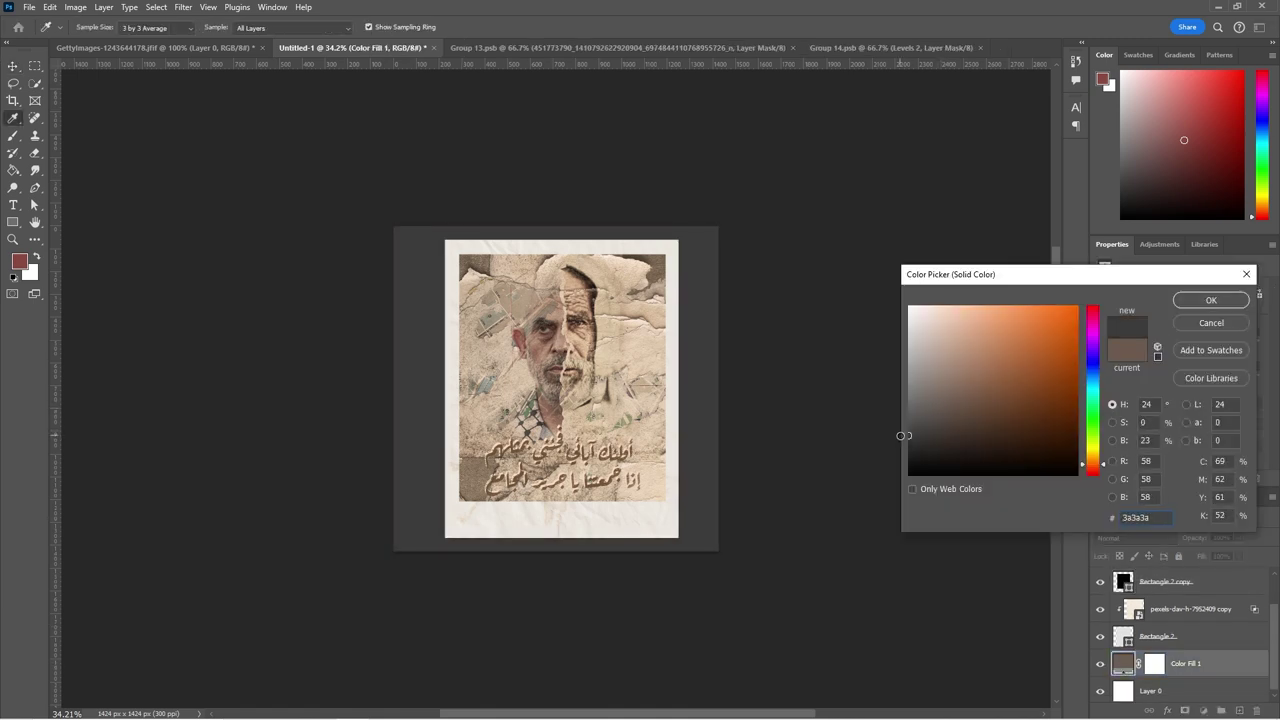
click(1211, 322)
double_click(1124, 664)
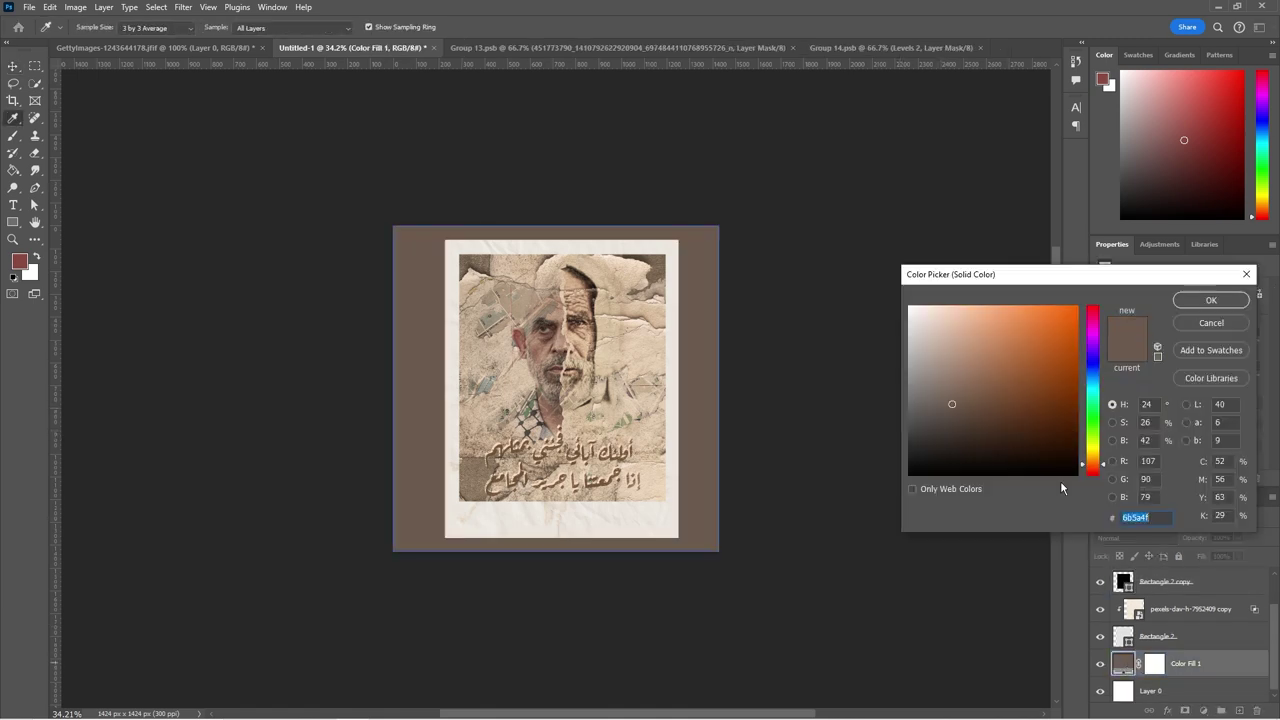